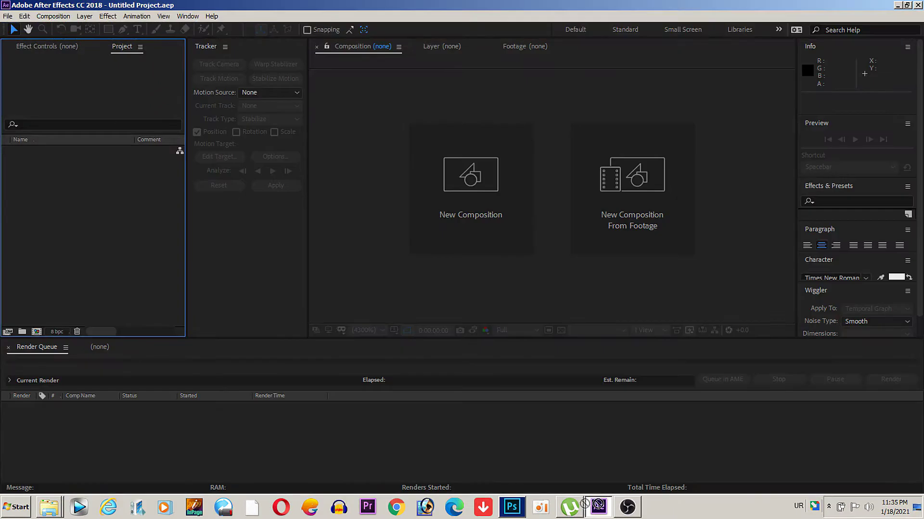
Step: Import the four source files and create the MVI_3685 composition from MVI_3685.MOV
{"action": "left_click_drag", "start_coordinate": [599, 507], "coordinate": [99, 216]}
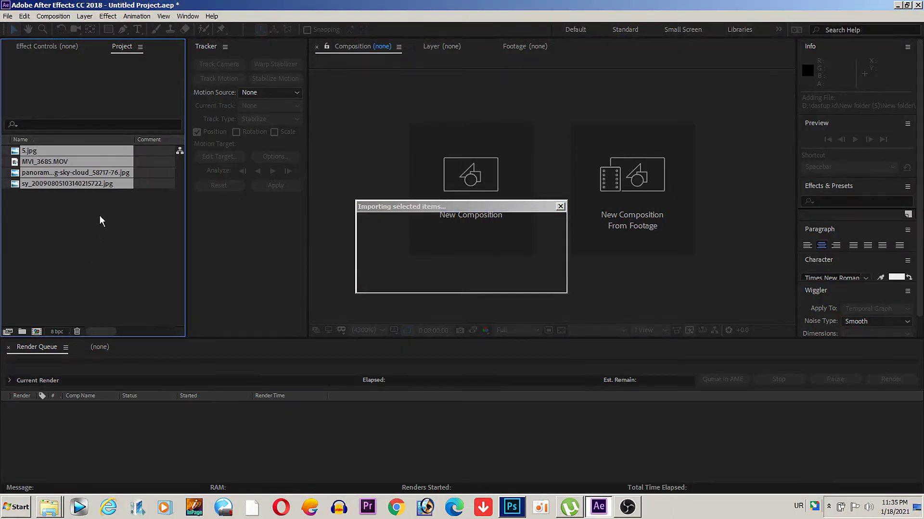
{"action": "left_click", "coordinate": [43, 229]}
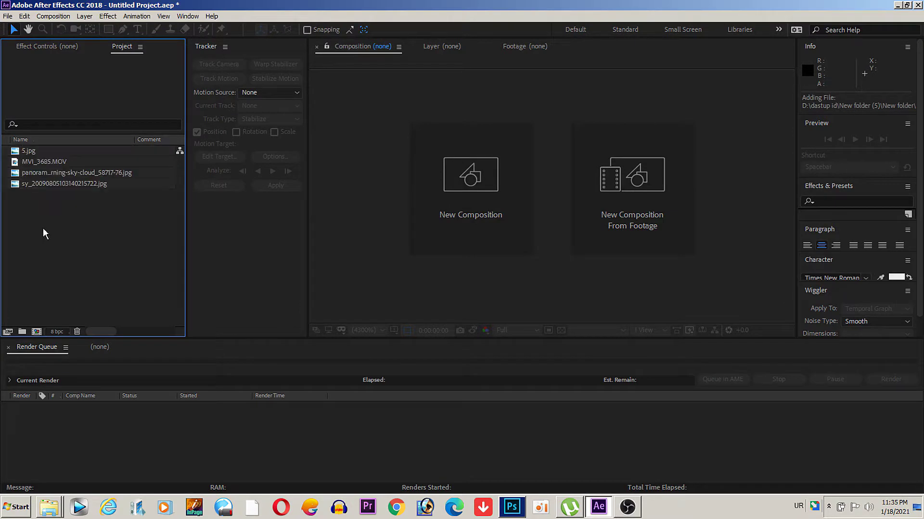
{"action": "left_click", "coordinate": [35, 163]}
{"action": "left_click_drag", "start_coordinate": [42, 161], "coordinate": [34, 334]}
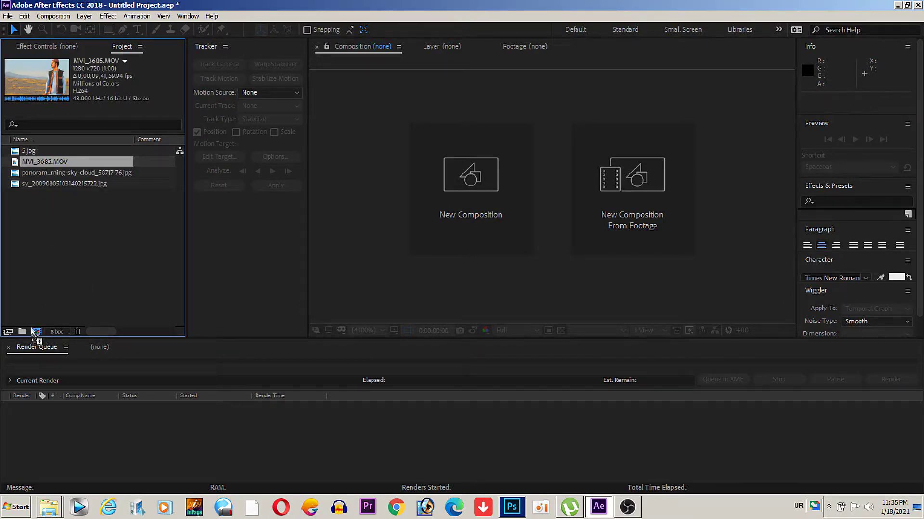
{"action": "left_click_drag", "start_coordinate": [34, 335], "coordinate": [35, 332]}
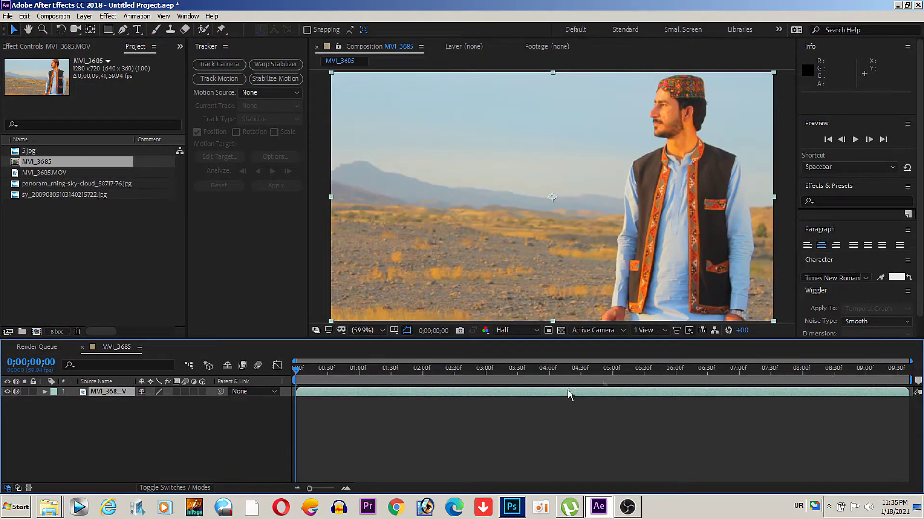
Step: Preview the MVI_3685 composition and stop playback at 0;00;08;38
{"action": "key", "text": "space"}
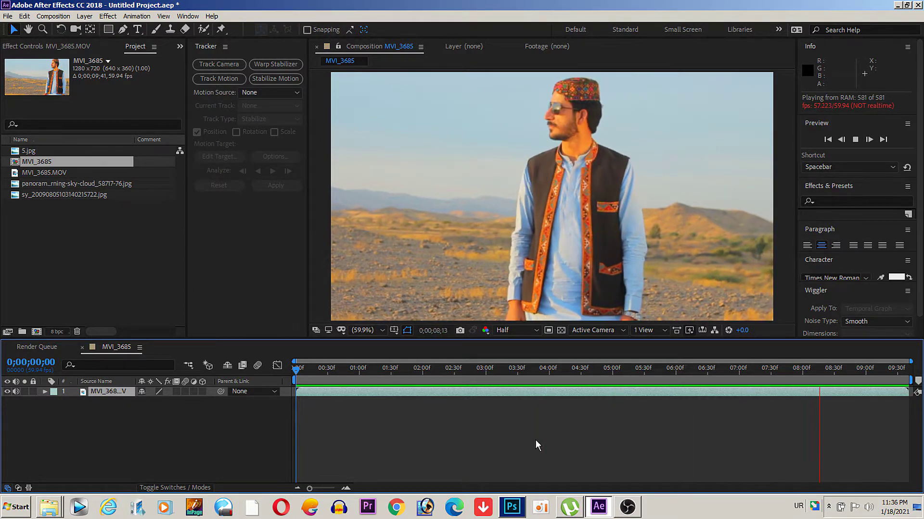
{"action": "key", "text": "space"}
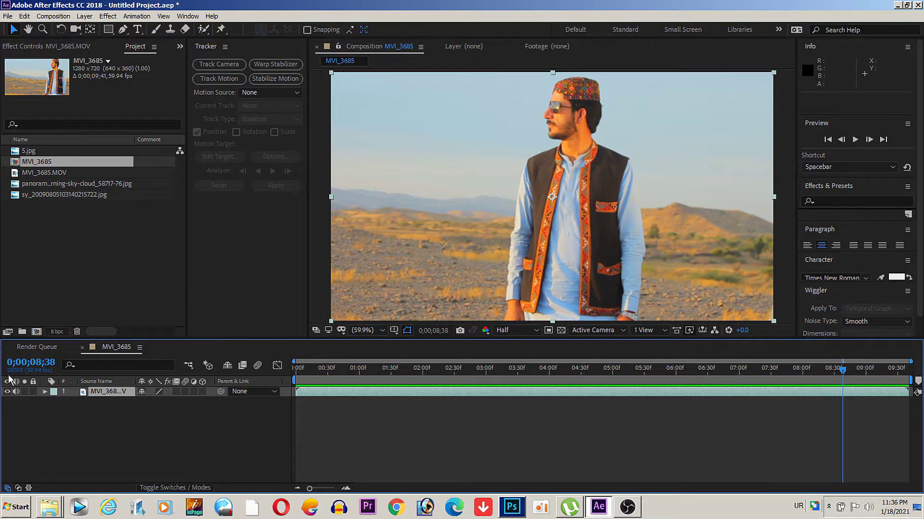
Step: Copy the MVI_3685.MOV layer and paste it twice to get three stacked copies
{"action": "right_click", "coordinate": [103, 392]}
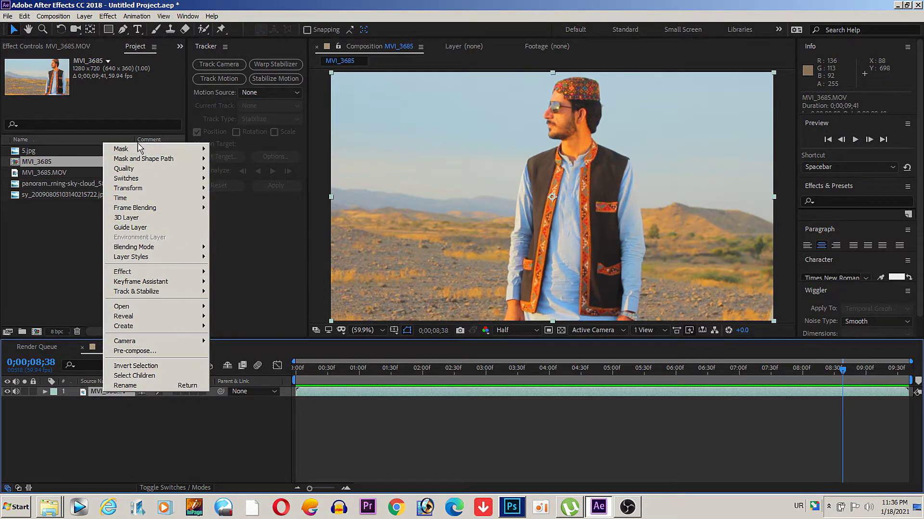
{"action": "mouse_move", "coordinate": [134, 152]}
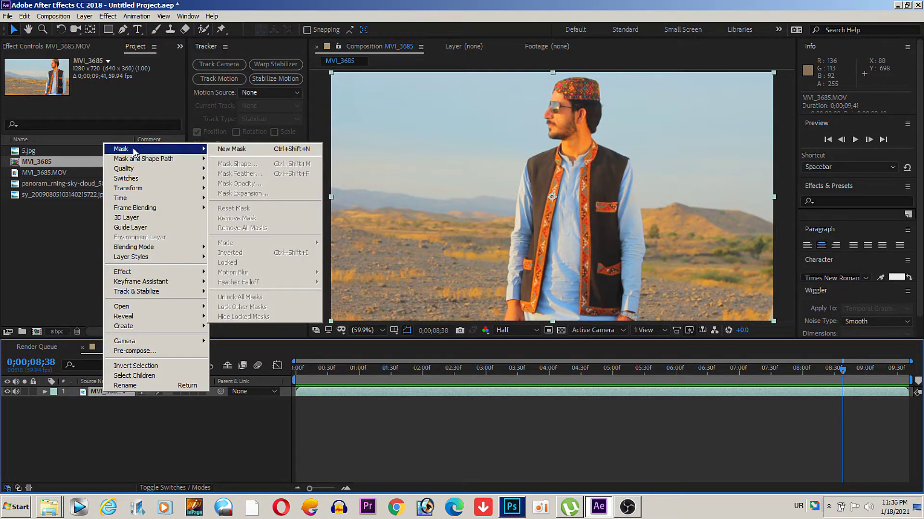
{"action": "left_click", "coordinate": [91, 394]}
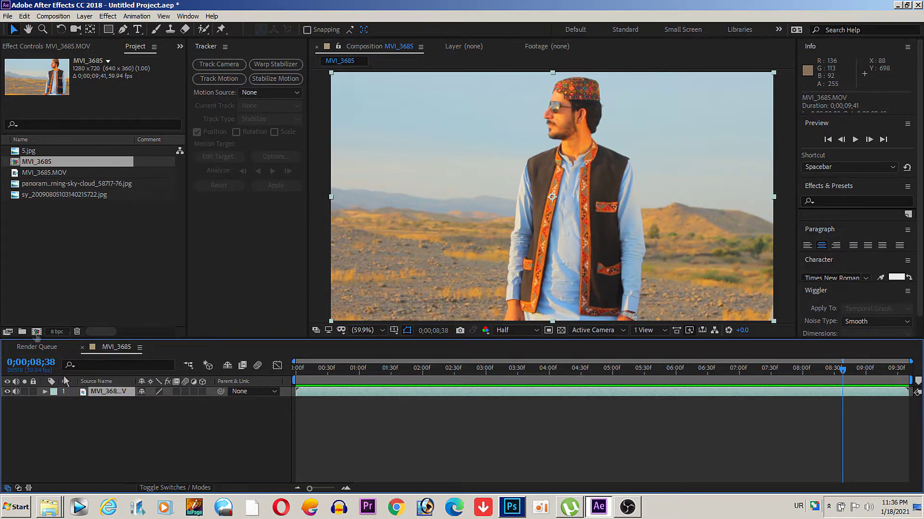
{"action": "left_click", "coordinate": [24, 16]}
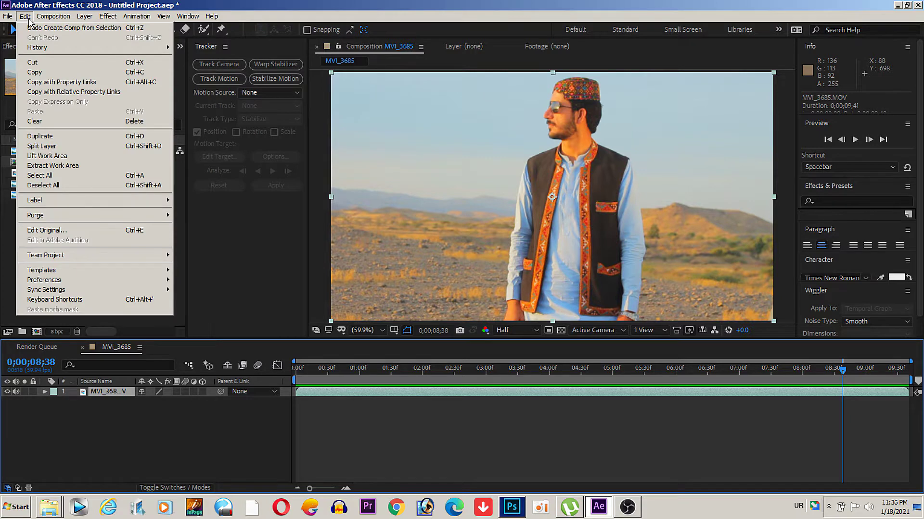
{"action": "left_click", "coordinate": [54, 75]}
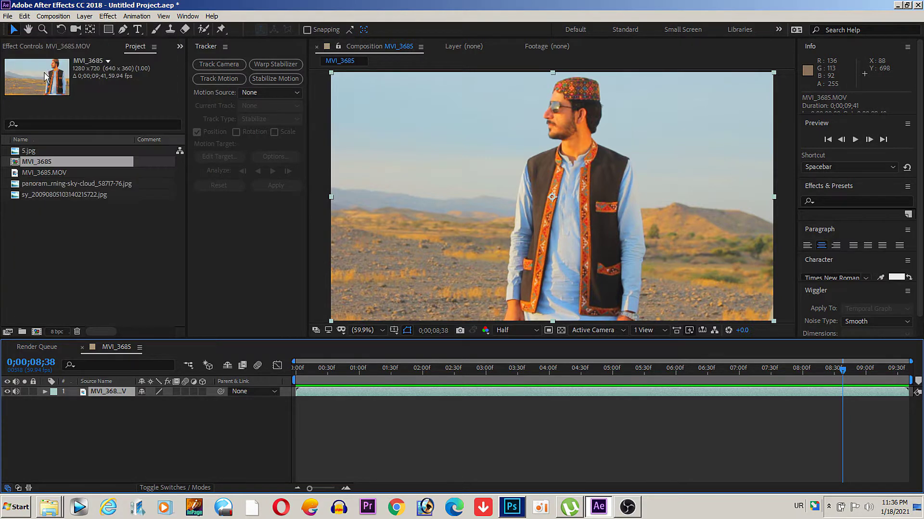
{"action": "left_click", "coordinate": [26, 19]}
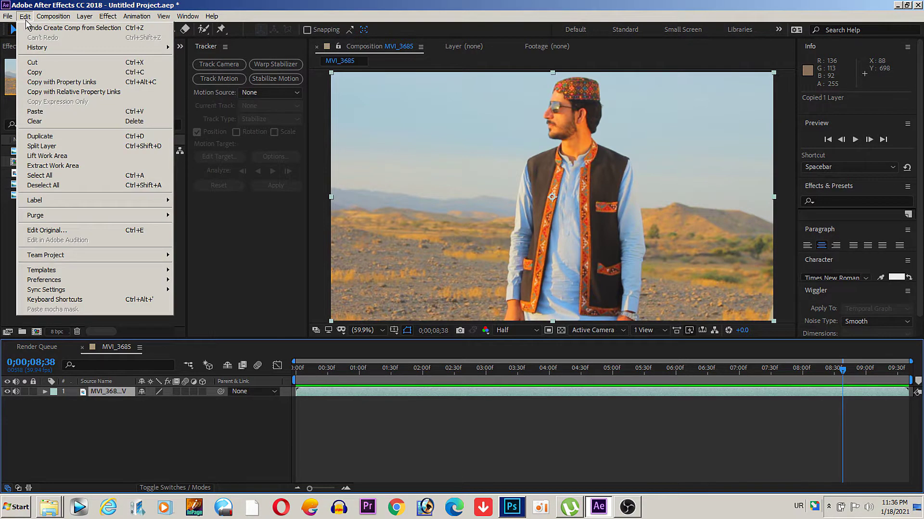
{"action": "left_click", "coordinate": [52, 112]}
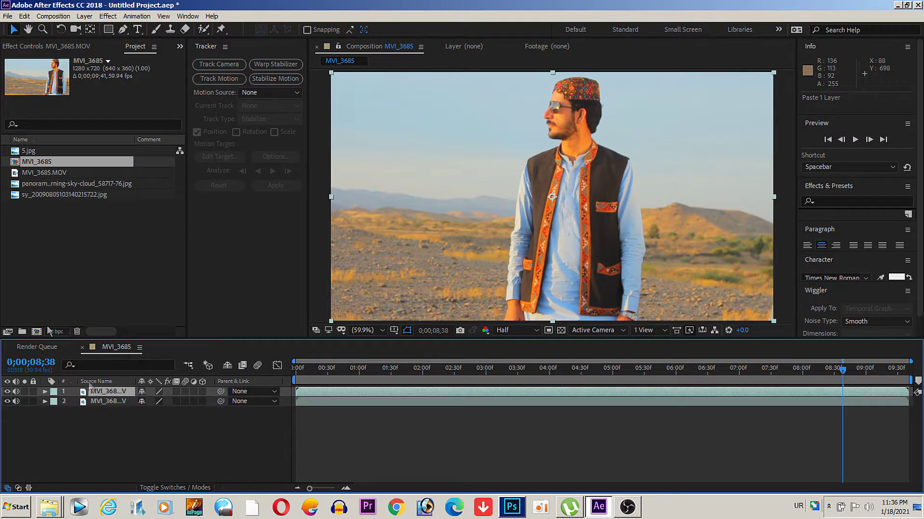
{"action": "left_click", "coordinate": [25, 16]}
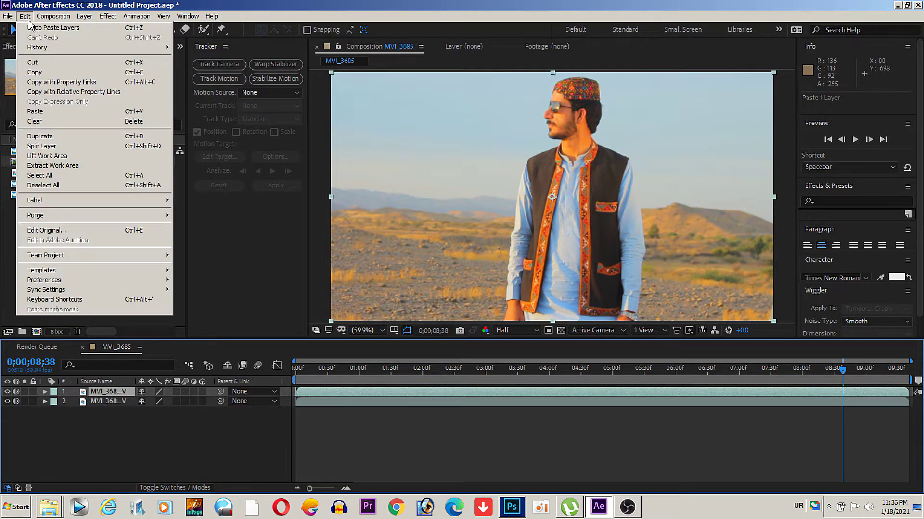
{"action": "left_click", "coordinate": [58, 114]}
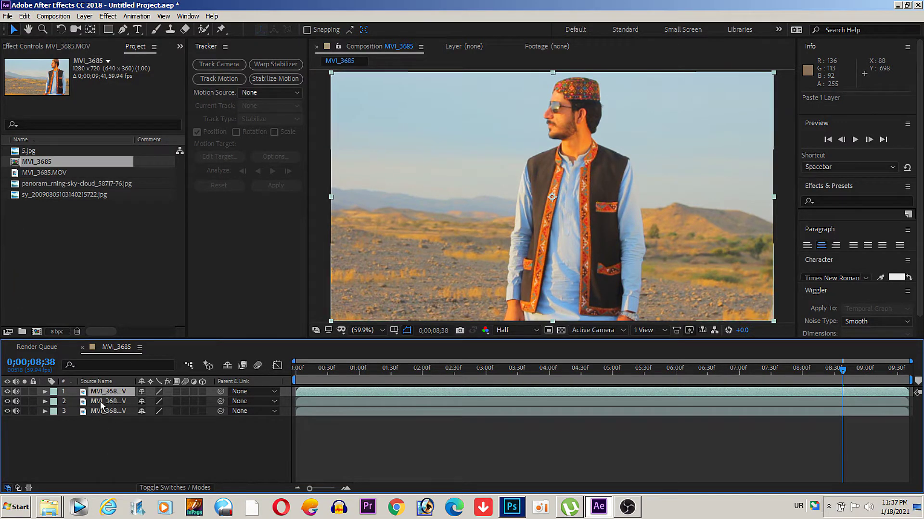
Step: Apply the Colorama colour correction effect to the top MVI_3685.MOV layer
{"action": "left_click", "coordinate": [110, 18]}
{"action": "mouse_move", "coordinate": [161, 113]}
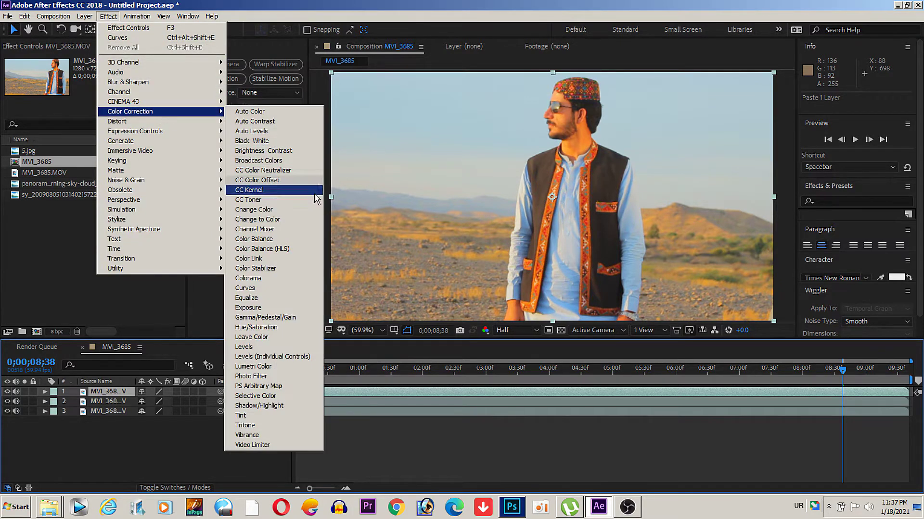
{"action": "left_click", "coordinate": [263, 249]}
{"action": "right_click", "coordinate": [47, 91]}
{"action": "mouse_move", "coordinate": [97, 179]}
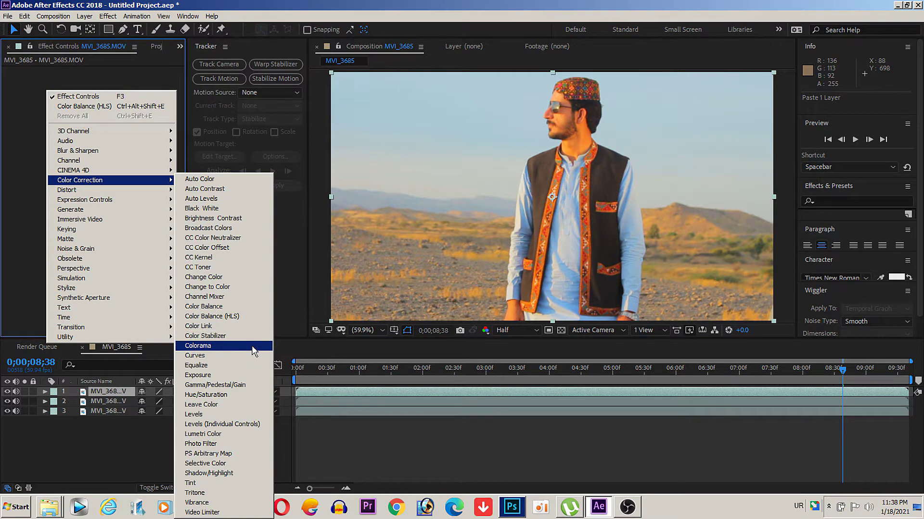
{"action": "left_click", "coordinate": [252, 347]}
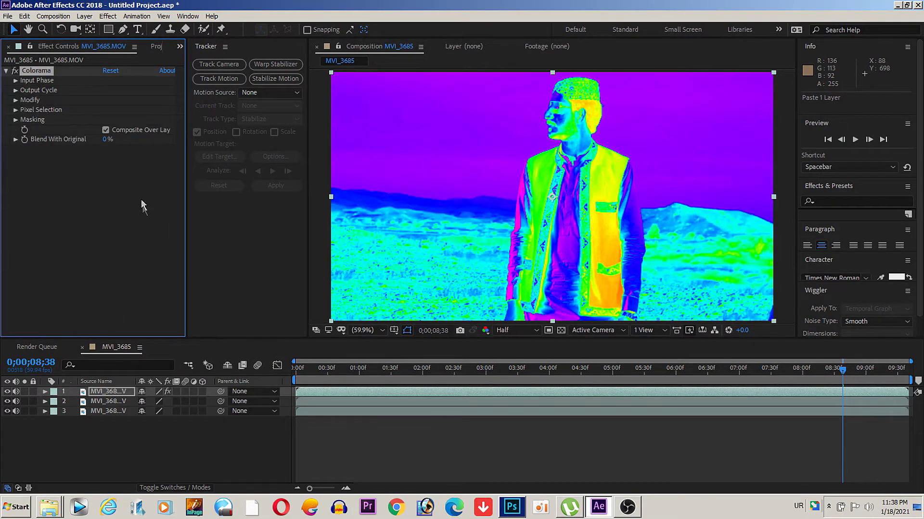
Step: Set Colorama's Output Cycle preset palette to Ramp Grey
{"action": "left_click", "coordinate": [15, 92]}
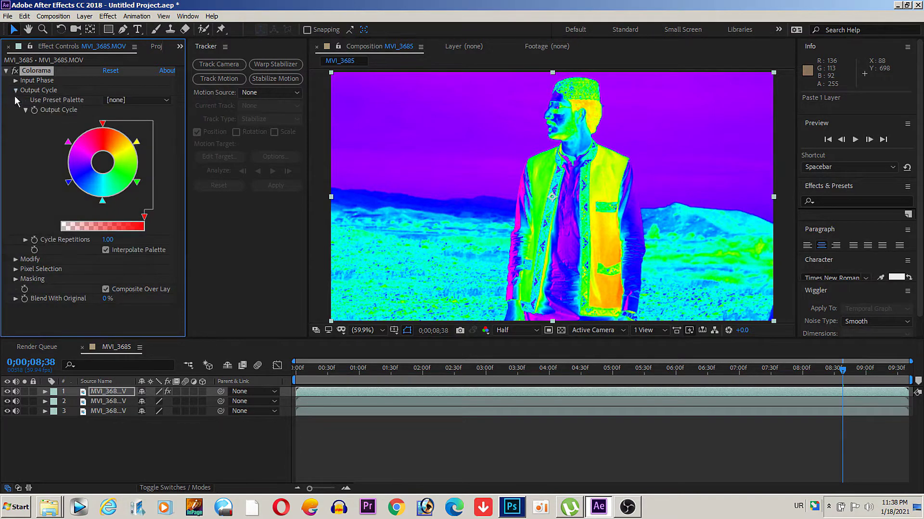
{"action": "left_click", "coordinate": [147, 103]}
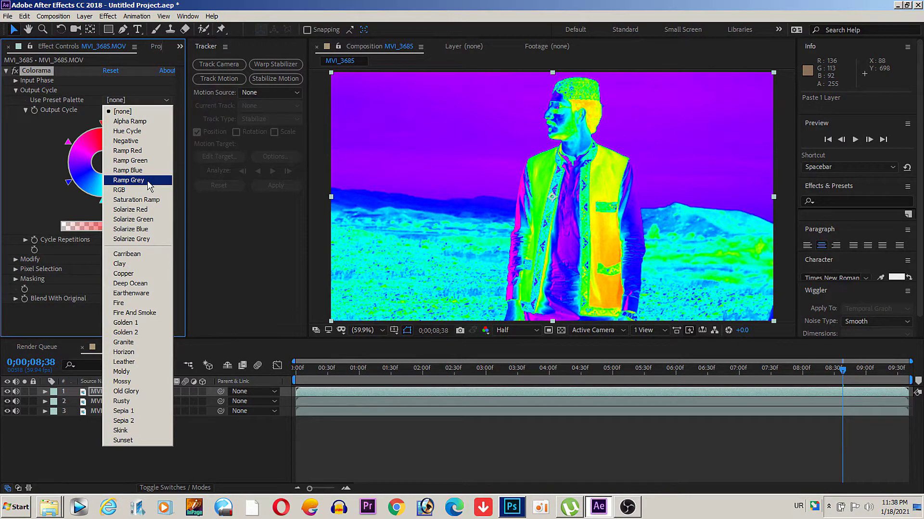
{"action": "left_click", "coordinate": [149, 181]}
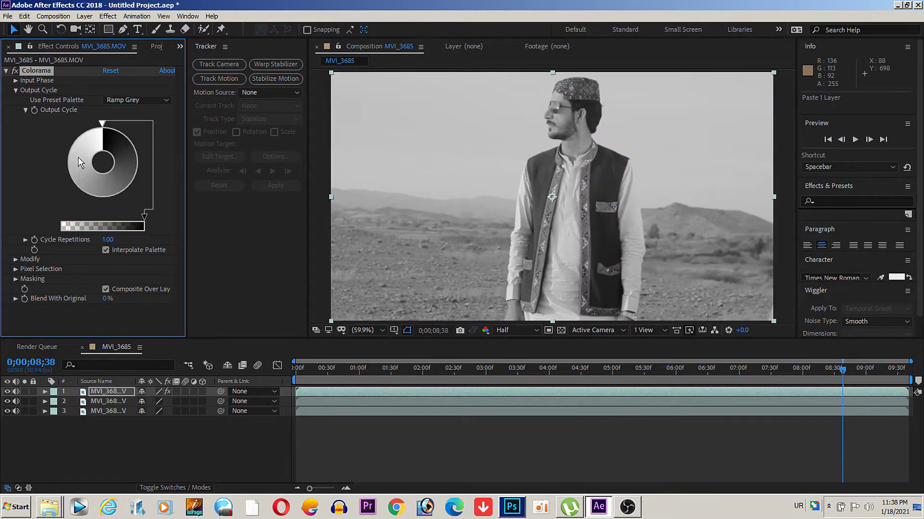
Step: Set two Colorama output-cycle points to black and white
{"action": "double_click", "coordinate": [74, 164]}
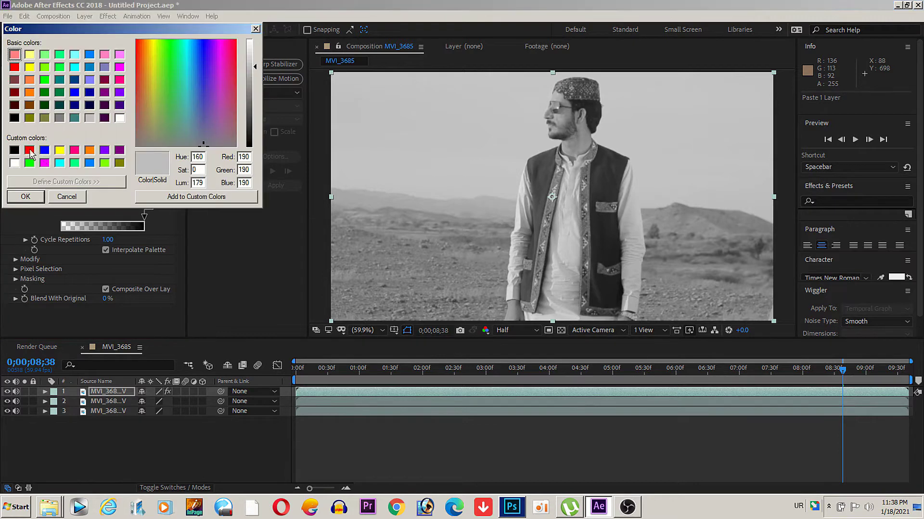
{"action": "left_click", "coordinate": [14, 151]}
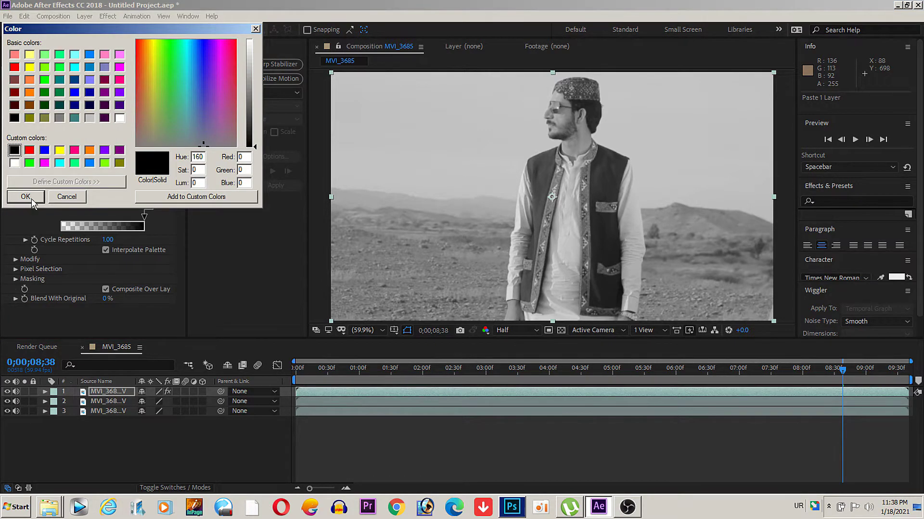
{"action": "left_click", "coordinate": [32, 199]}
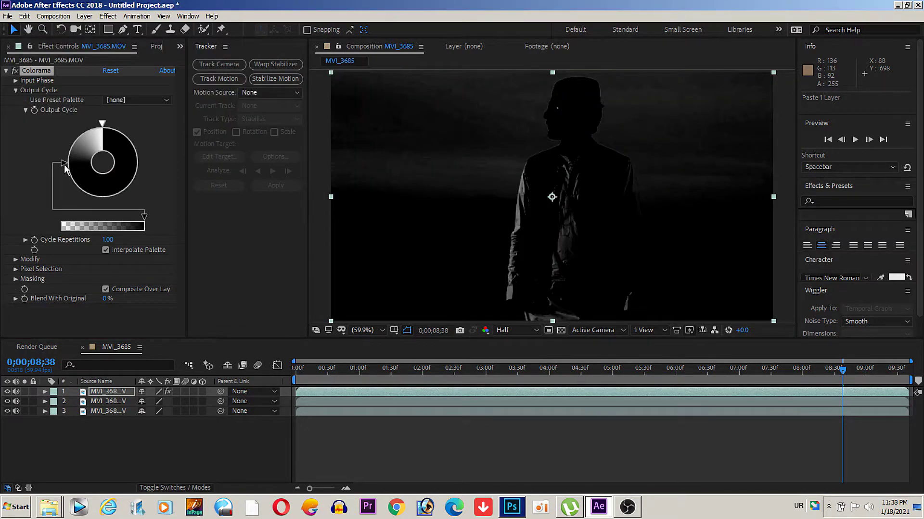
{"action": "left_click_drag", "start_coordinate": [64, 166], "coordinate": [72, 189]}
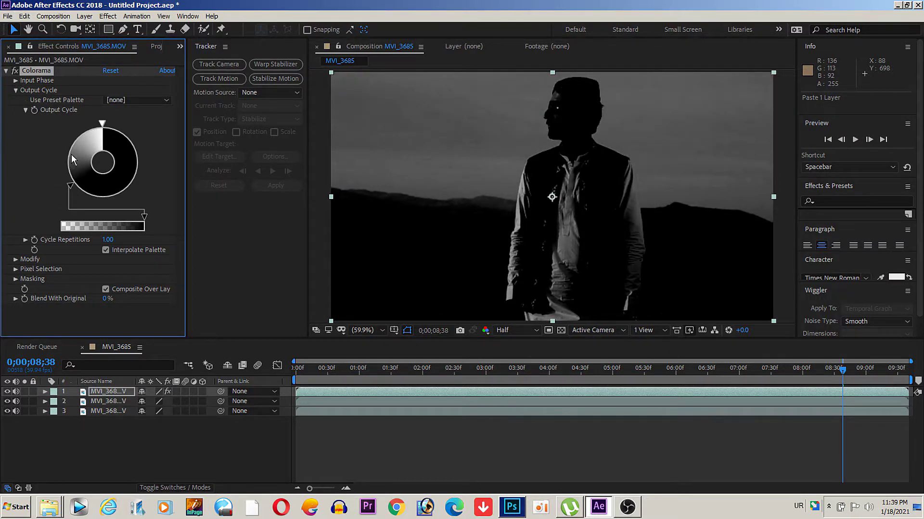
{"action": "double_click", "coordinate": [71, 159]}
{"action": "left_click", "coordinate": [14, 164]}
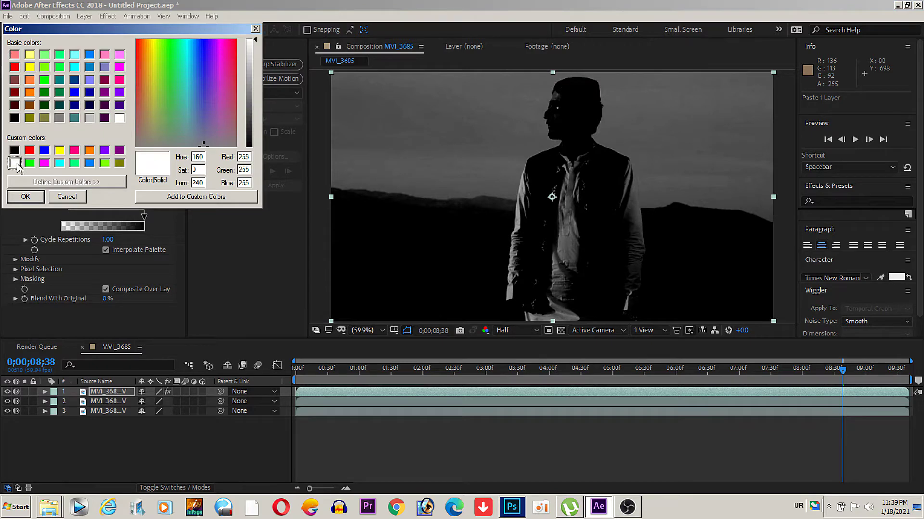
{"action": "left_click", "coordinate": [30, 197]}
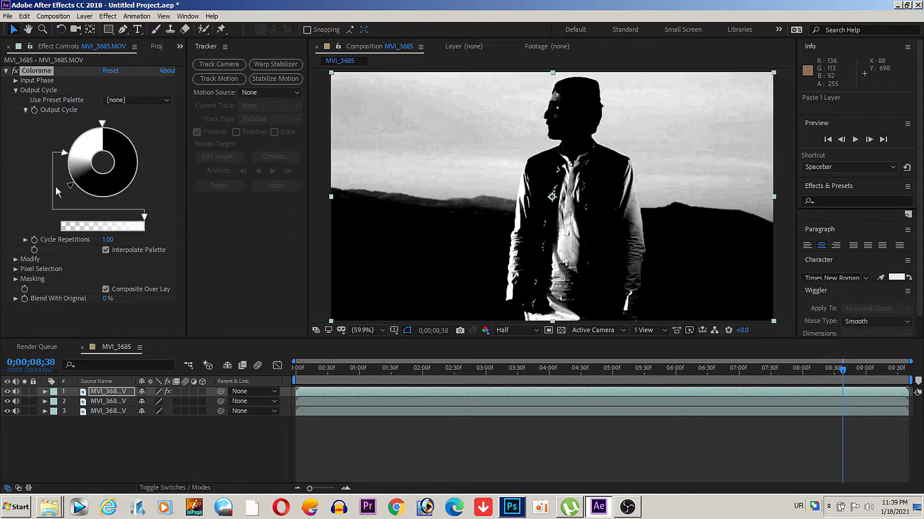
Step: Drag the output-cycle triangles to fine-tune the high-contrast black-and-white silhouette
{"action": "left_click_drag", "start_coordinate": [64, 154], "coordinate": [66, 172]}
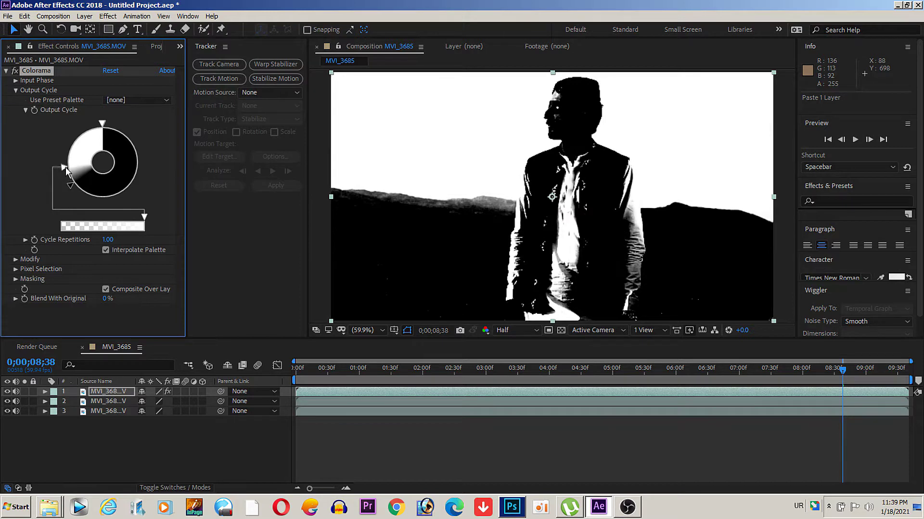
{"action": "left_click_drag", "start_coordinate": [65, 166], "coordinate": [65, 166]}
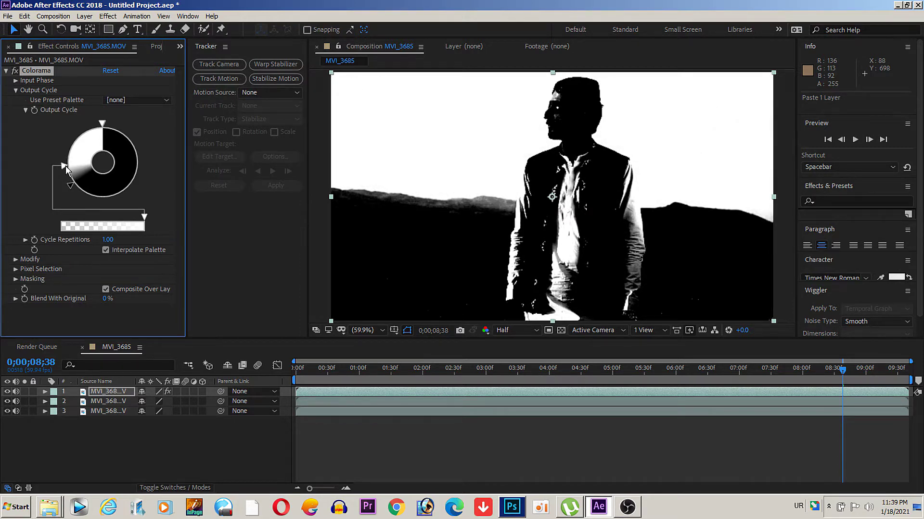
{"action": "left_click_drag", "start_coordinate": [71, 185], "coordinate": [67, 177]}
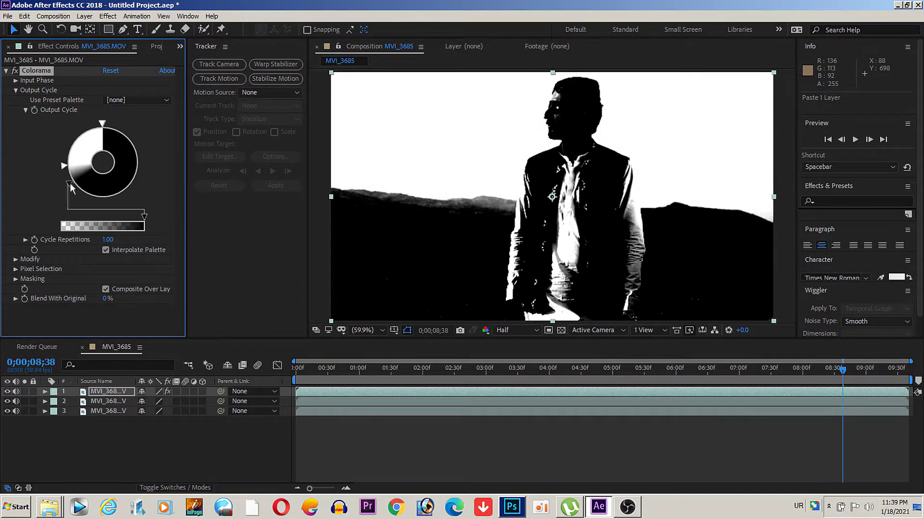
{"action": "left_click_drag", "start_coordinate": [69, 176], "coordinate": [66, 169]}
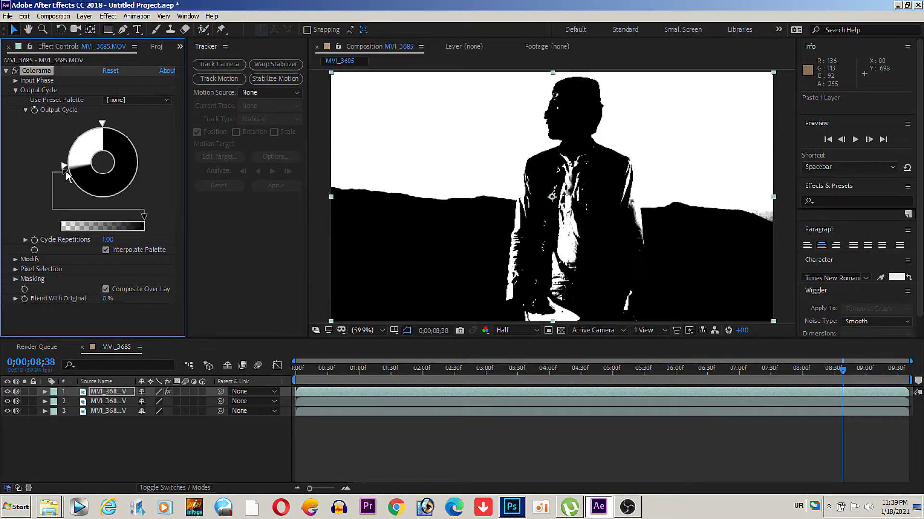
{"action": "left_click_drag", "start_coordinate": [66, 168], "coordinate": [65, 165]}
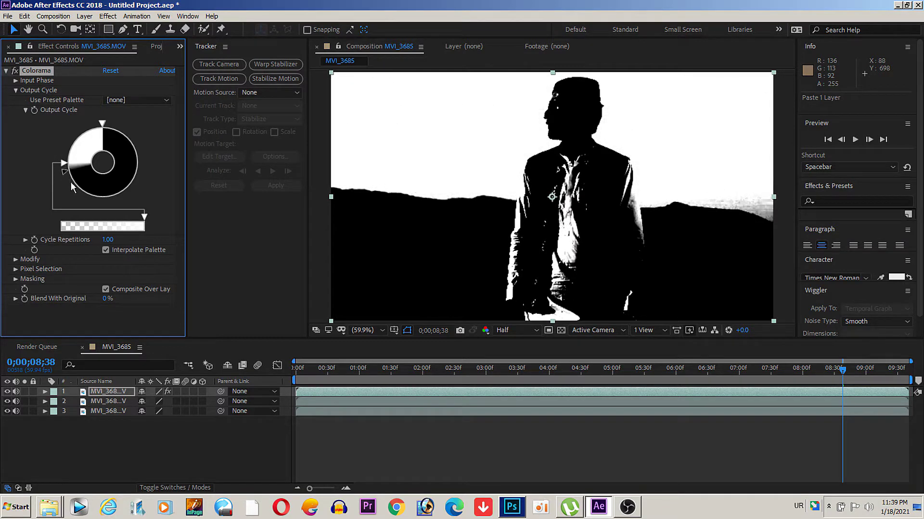
{"action": "mouse_move", "coordinate": [67, 174]}
{"action": "left_mouse_down"}
{"action": "mouse_move", "coordinate": [85, 202]}
{"action": "mouse_move", "coordinate": [68, 181]}
{"action": "left_mouse_up"}
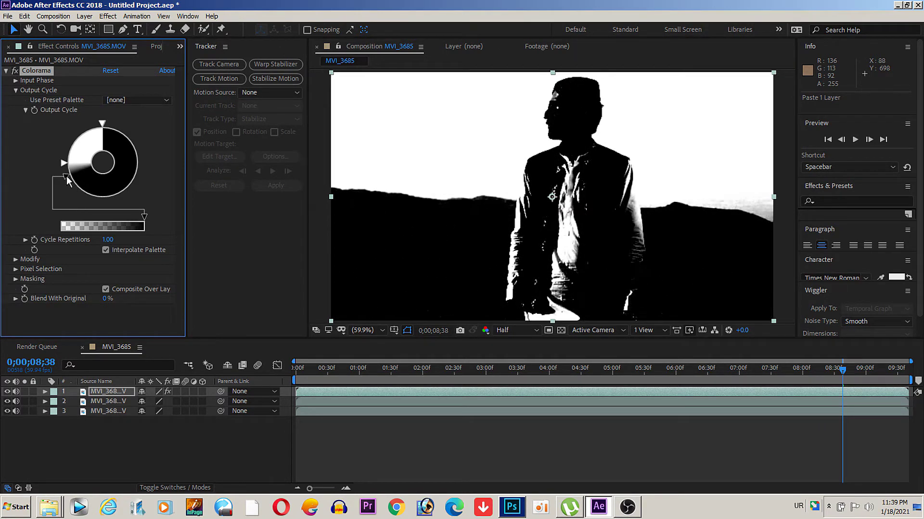
{"action": "left_click_drag", "start_coordinate": [68, 179], "coordinate": [65, 167]}
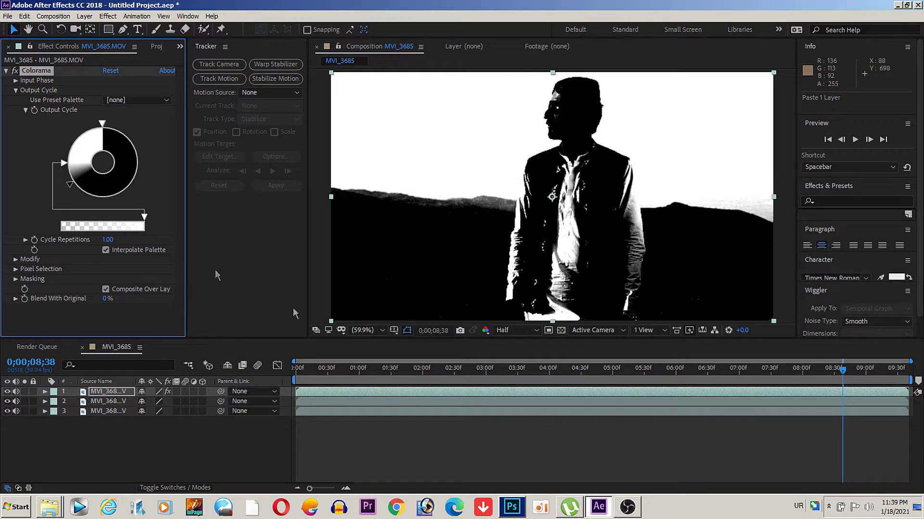
{"action": "left_click", "coordinate": [166, 487]}
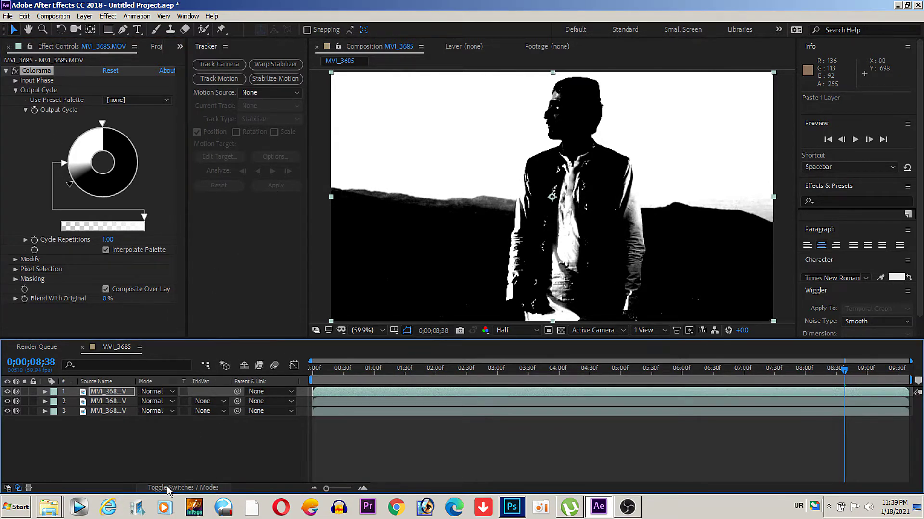
Step: Set layer 2's track matte to Luma Inverted Matte so the sky turns black
{"action": "left_click", "coordinate": [206, 412]}
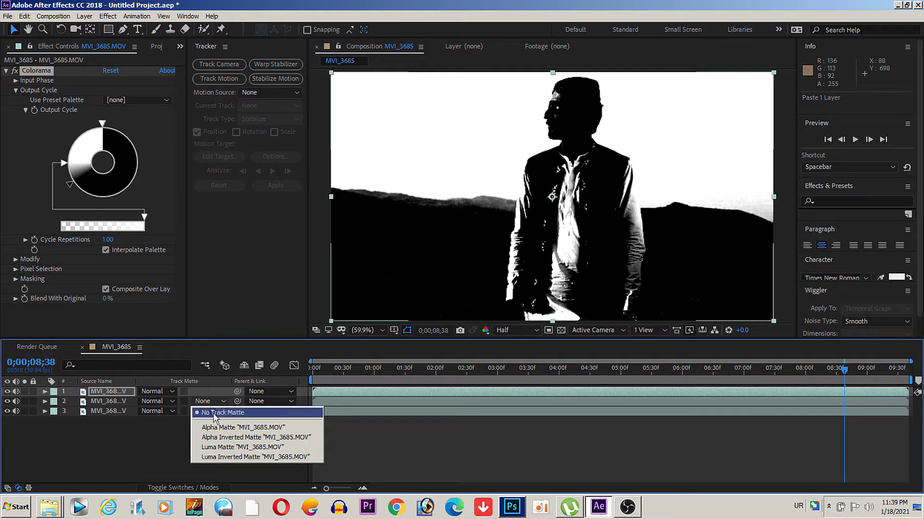
{"action": "left_click", "coordinate": [230, 448]}
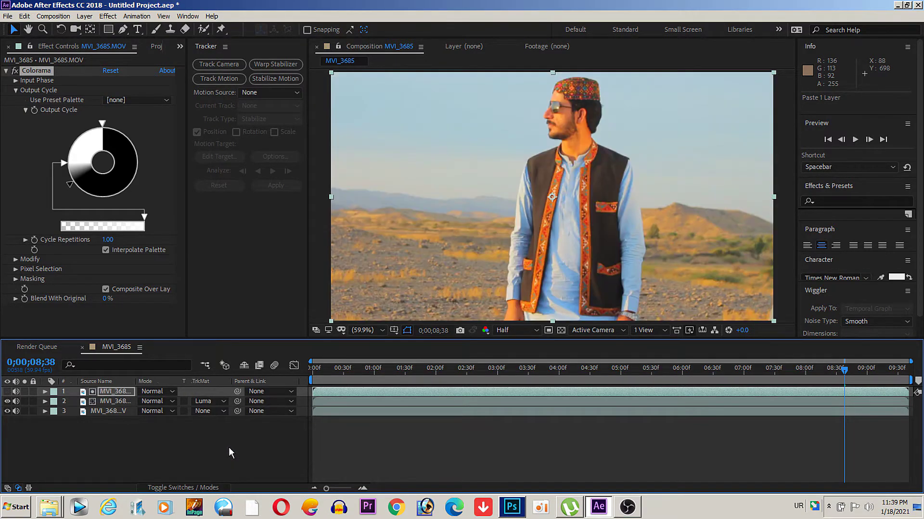
{"action": "left_click", "coordinate": [7, 411]}
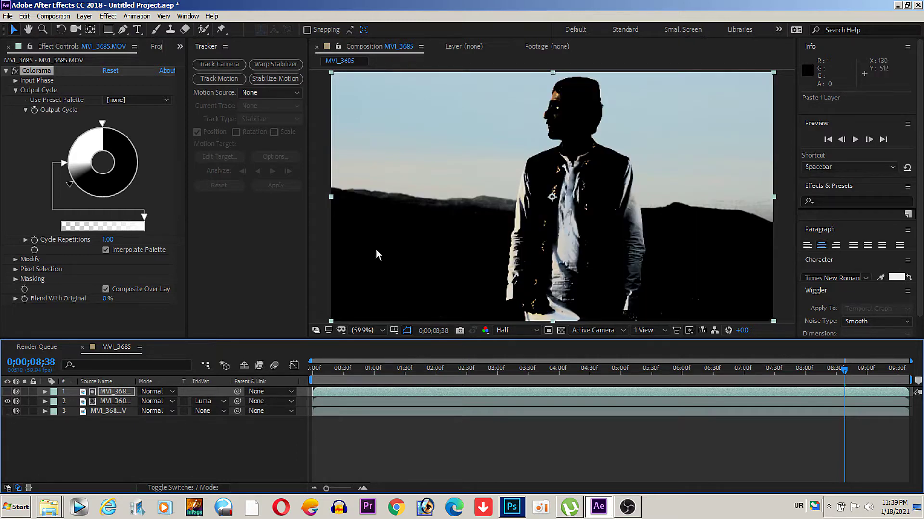
{"action": "left_click", "coordinate": [215, 410]}
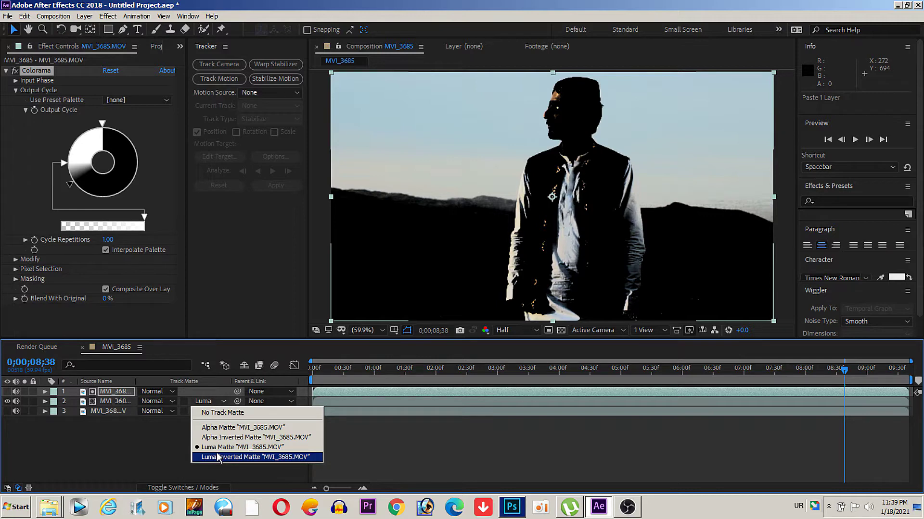
{"action": "left_click", "coordinate": [219, 457]}
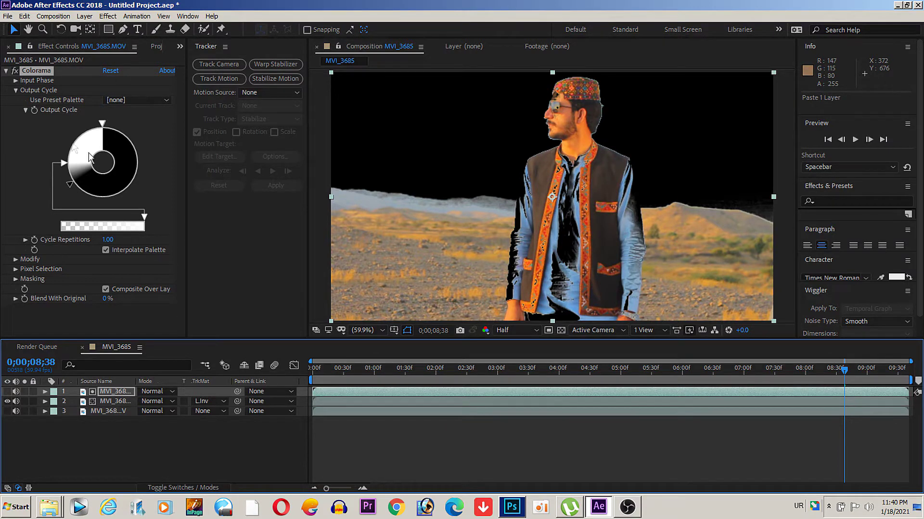
Step: Place the panorama sky image in the timeline below the footage layers
{"action": "left_click", "coordinate": [6, 71]}
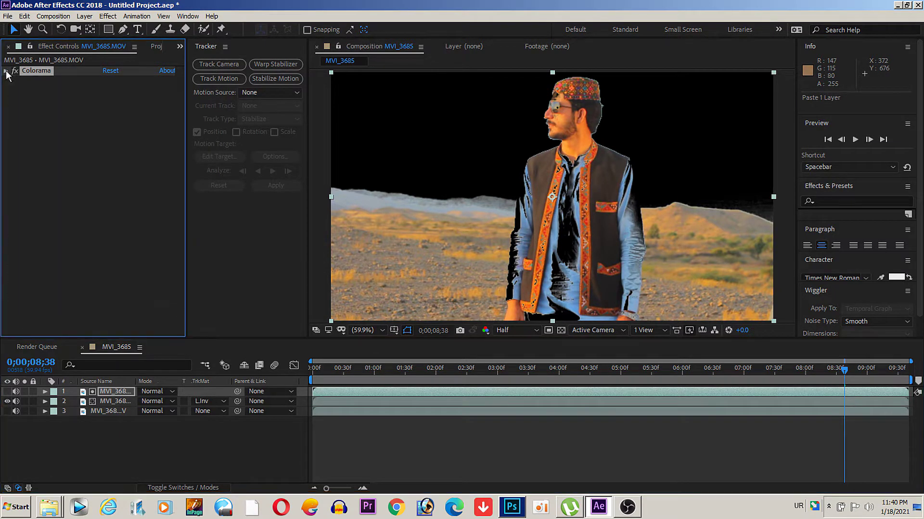
{"action": "left_click", "coordinate": [155, 49]}
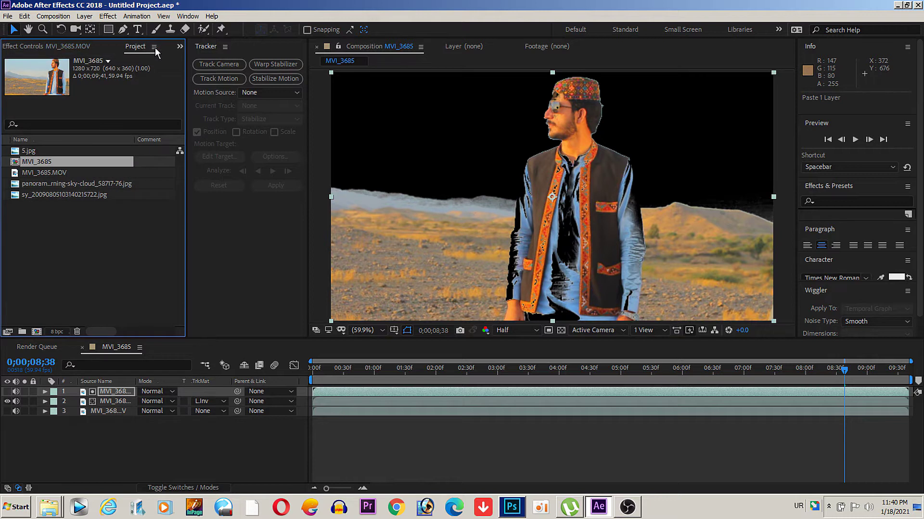
{"action": "left_click", "coordinate": [34, 187]}
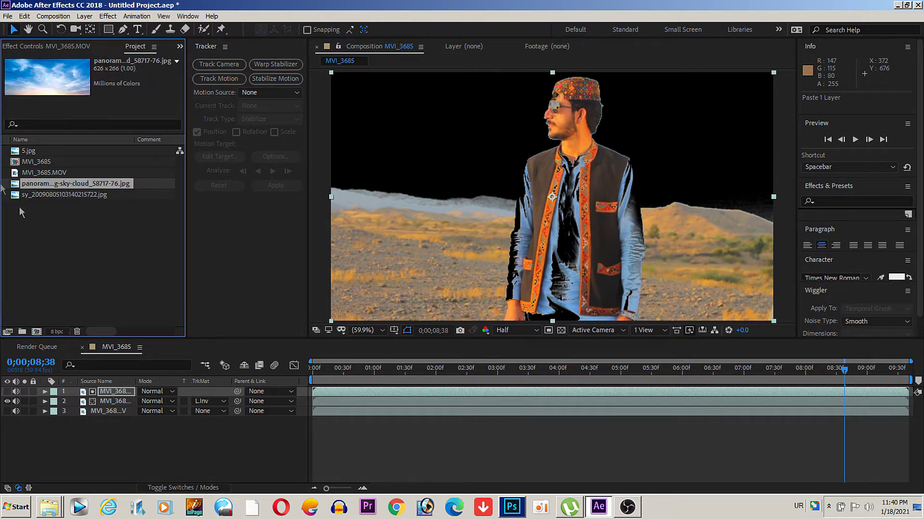
{"action": "left_click_drag", "start_coordinate": [46, 182], "coordinate": [103, 423]}
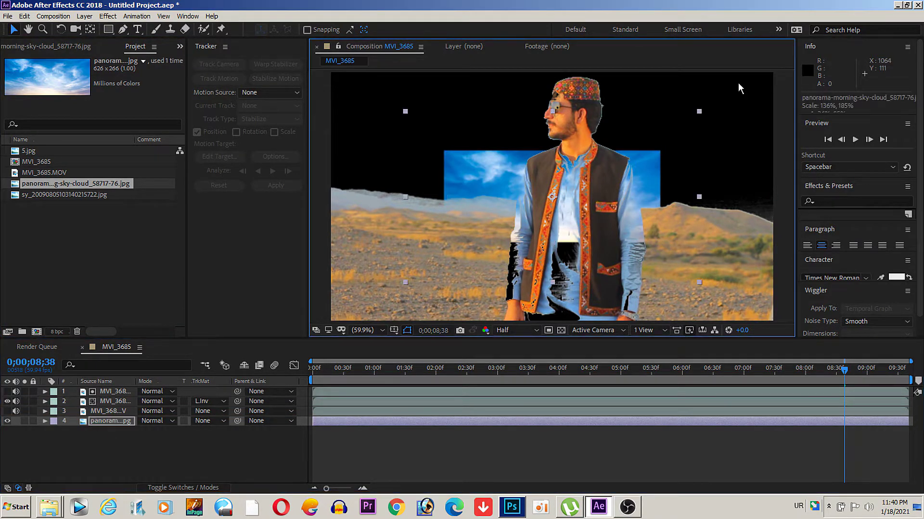
Step: Enlarge the panorama sky and raise it to fill the sky area
{"action": "left_click_drag", "start_coordinate": [661, 154], "coordinate": [828, 20]}
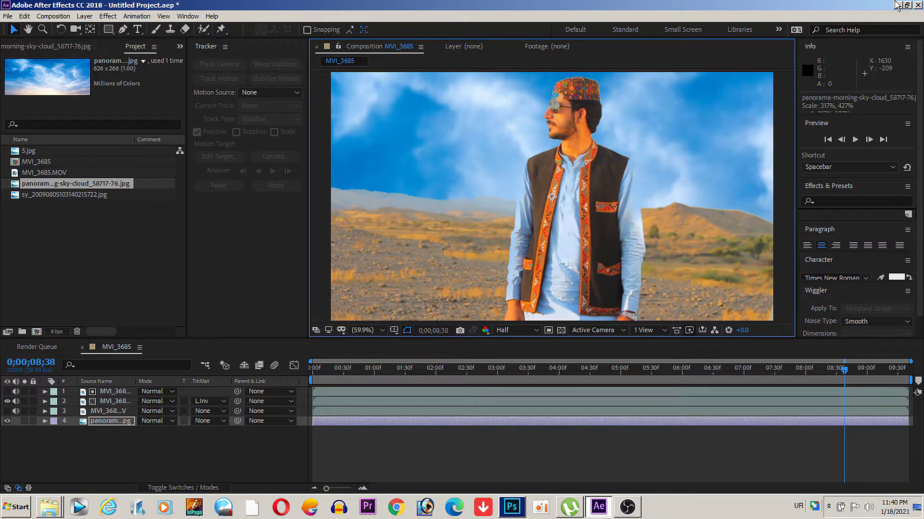
{"action": "left_click_drag", "start_coordinate": [488, 168], "coordinate": [489, 43]}
{"action": "mouse_move", "coordinate": [496, 149]}
{"action": "left_mouse_down"}
{"action": "mouse_move", "coordinate": [462, 127]}
{"action": "mouse_move", "coordinate": [586, 128]}
{"action": "mouse_move", "coordinate": [529, 105]}
{"action": "mouse_move", "coordinate": [473, 124]}
{"action": "left_mouse_up"}
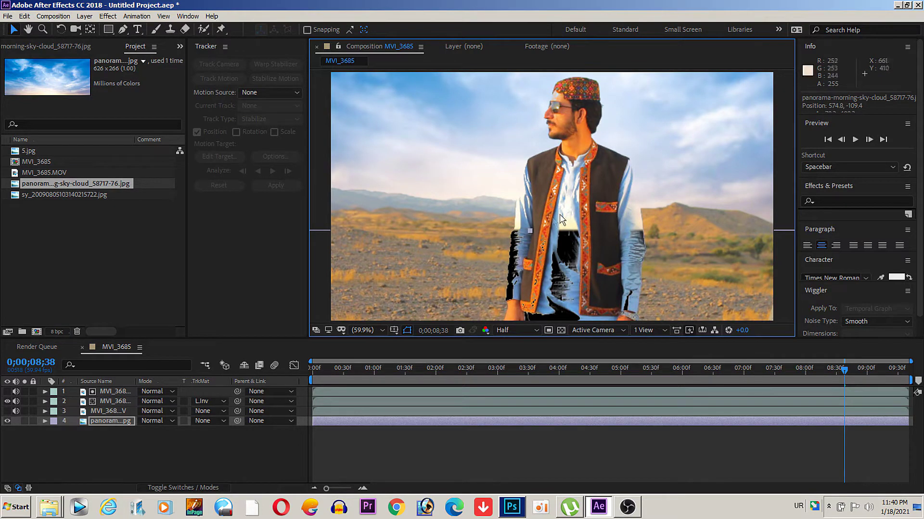
Step: Move the sky to layer 3 above the original footage and hide the cut-out and sky layers
{"action": "left_click", "coordinate": [7, 412]}
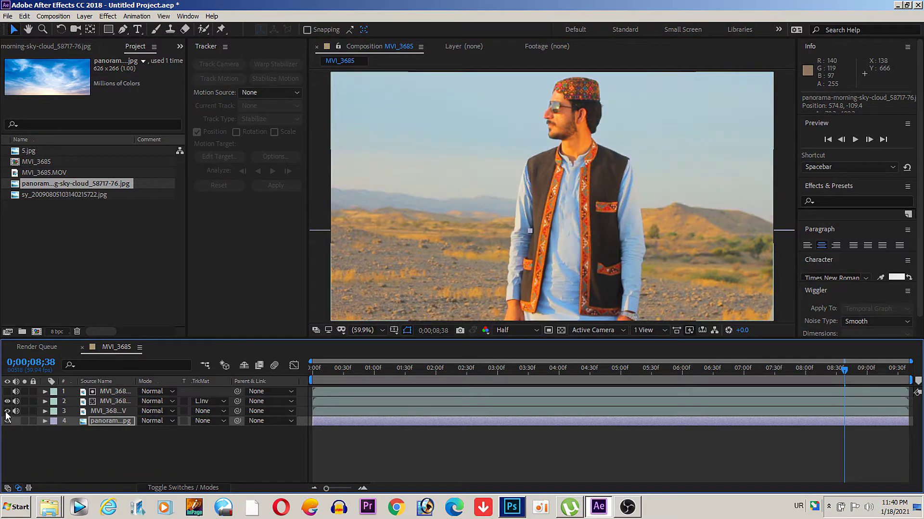
{"action": "left_click_drag", "start_coordinate": [100, 421], "coordinate": [99, 410]}
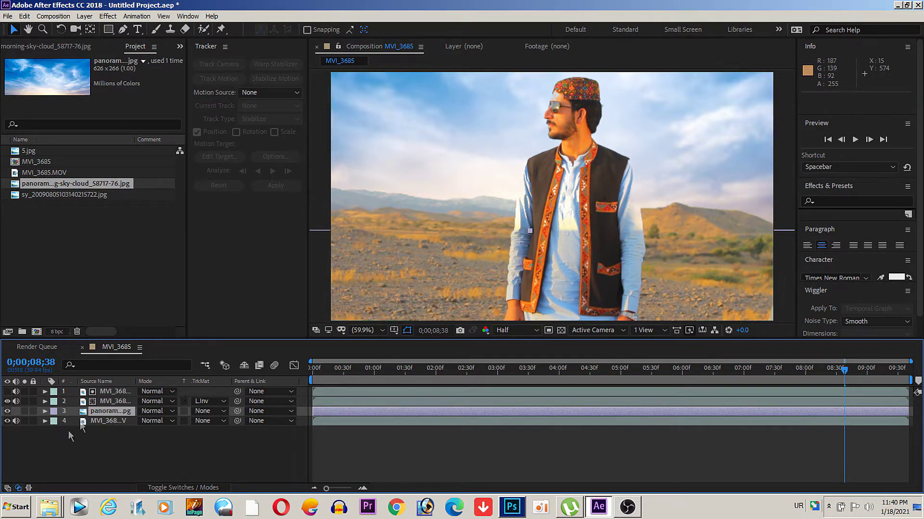
{"action": "left_click", "coordinate": [8, 402]}
{"action": "left_click", "coordinate": [8, 411]}
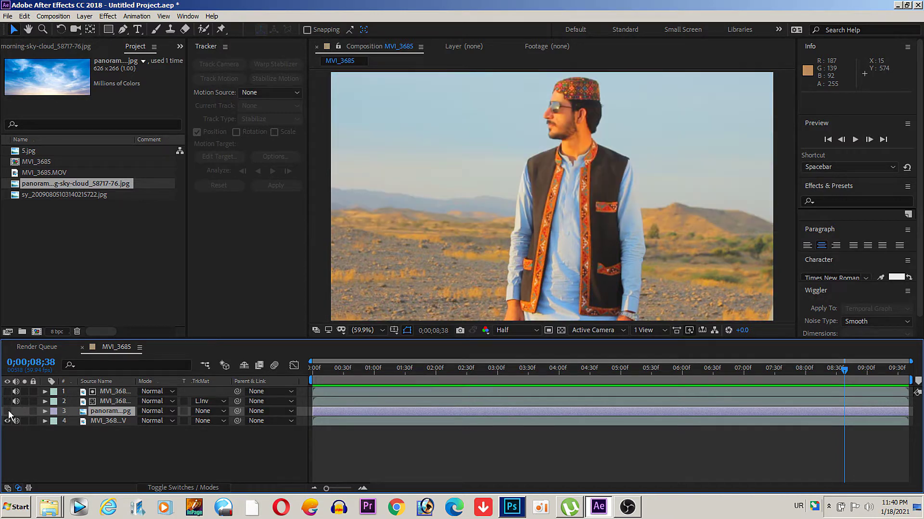
{"action": "left_click", "coordinate": [100, 423]}
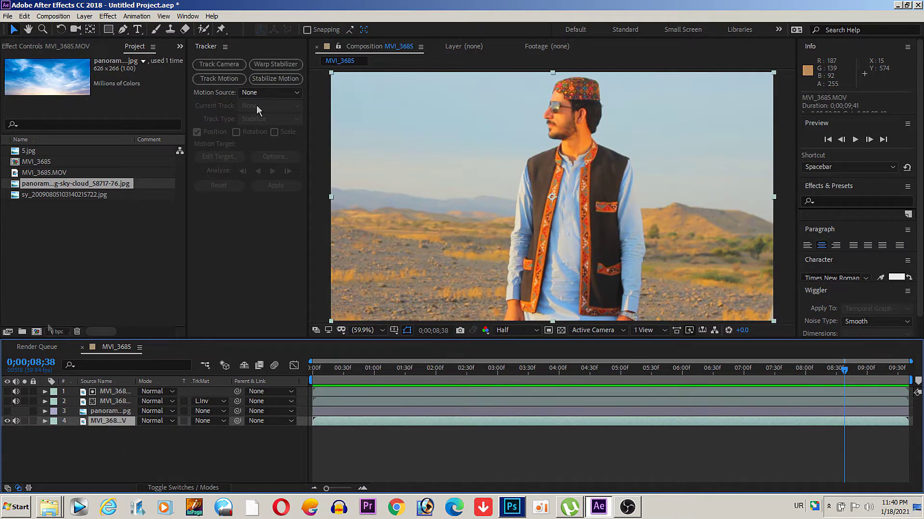
Step: Run Track Camera on the bottom desert footage layer and let it solve
{"action": "left_click", "coordinate": [137, 16]}
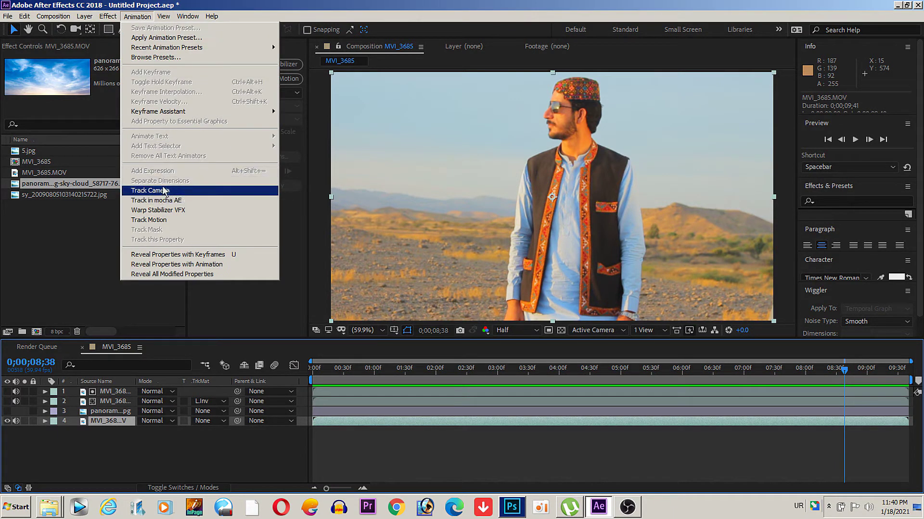
{"action": "key", "text": "Escape"}
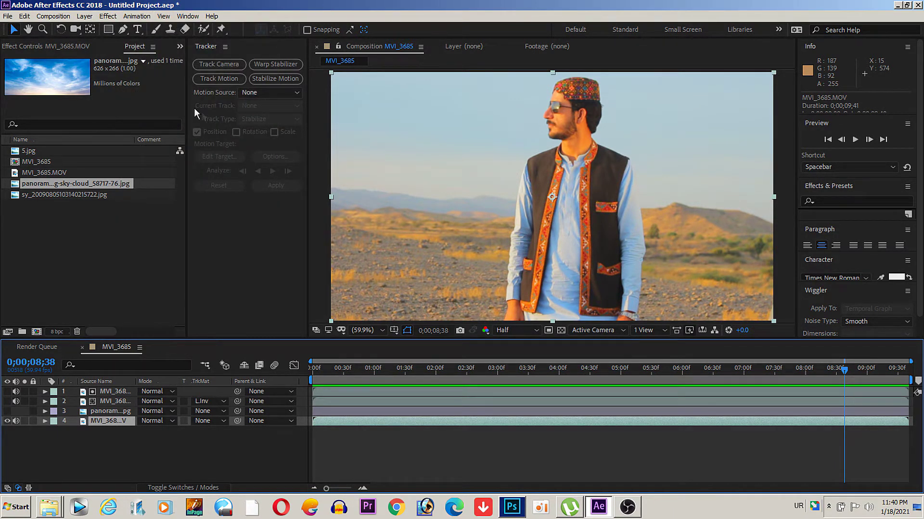
{"action": "left_click", "coordinate": [218, 65]}
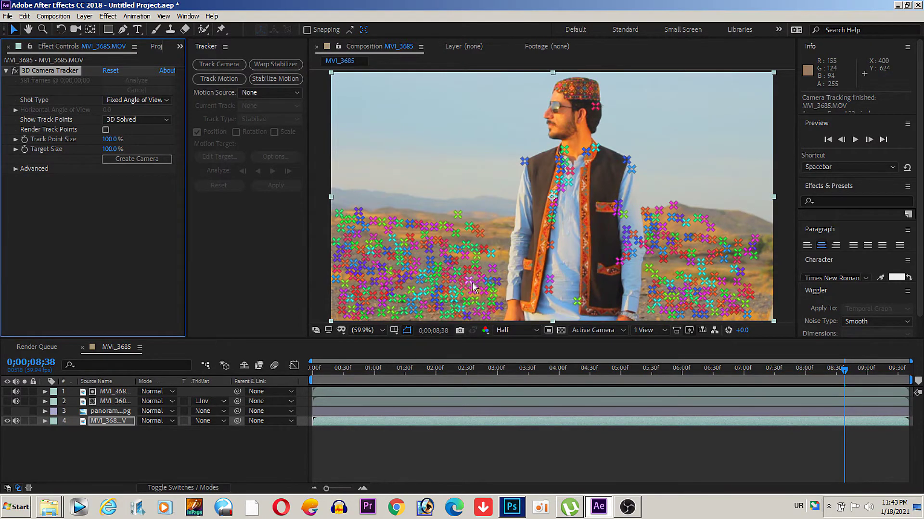
Step: Pick ground track points beside the man and create a null and camera from them
{"action": "left_click", "coordinate": [722, 284]}
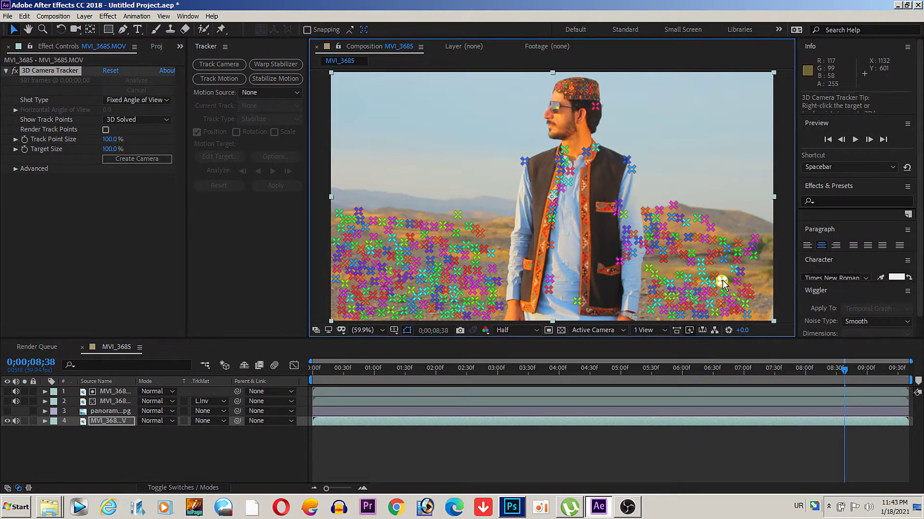
{"action": "left_click", "coordinate": [497, 284]}
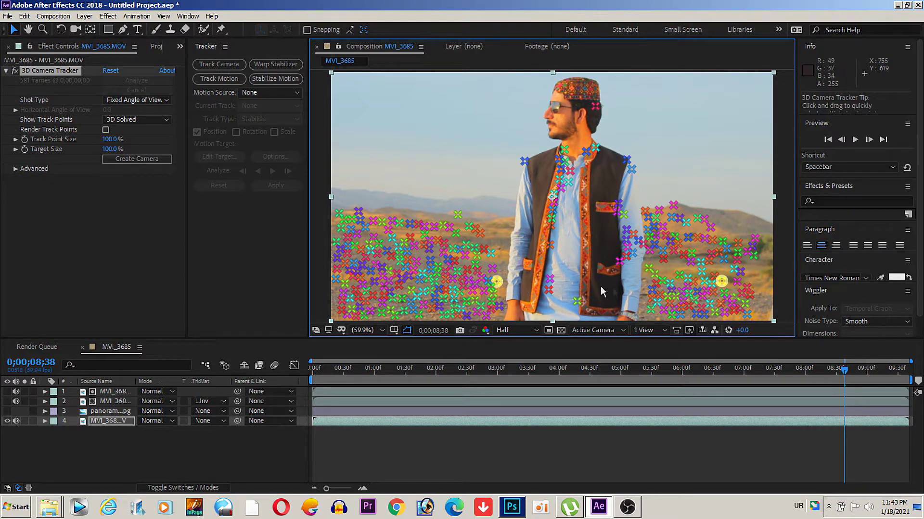
{"action": "left_click", "coordinate": [689, 307], "text": "shift"}
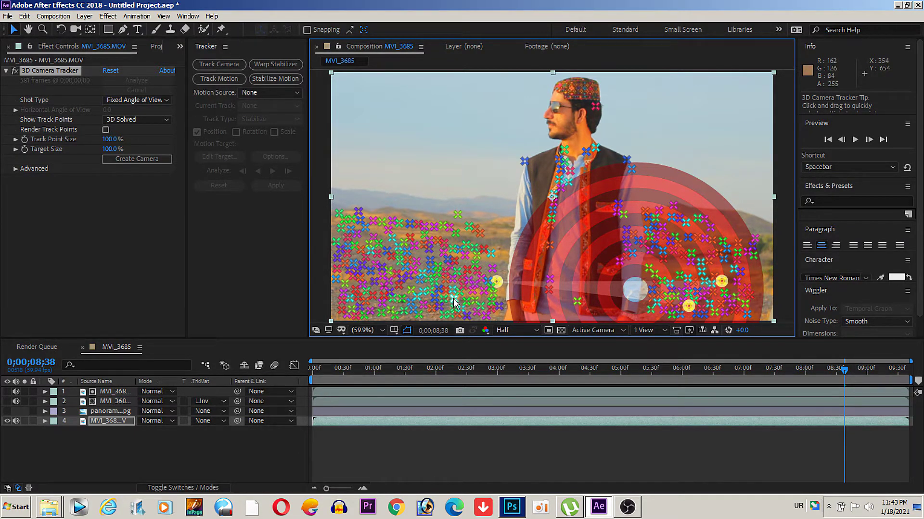
{"action": "left_click", "coordinate": [688, 282]}
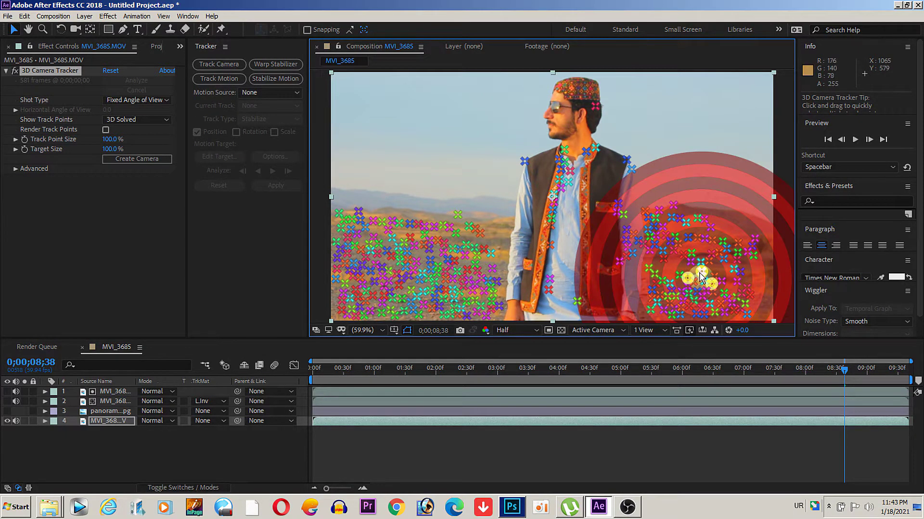
{"action": "right_click", "coordinate": [700, 272]}
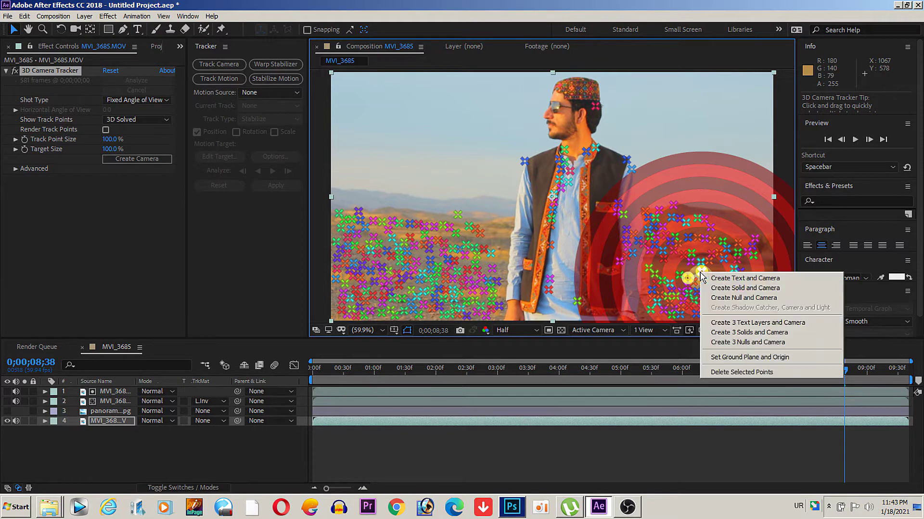
{"action": "left_click", "coordinate": [743, 298]}
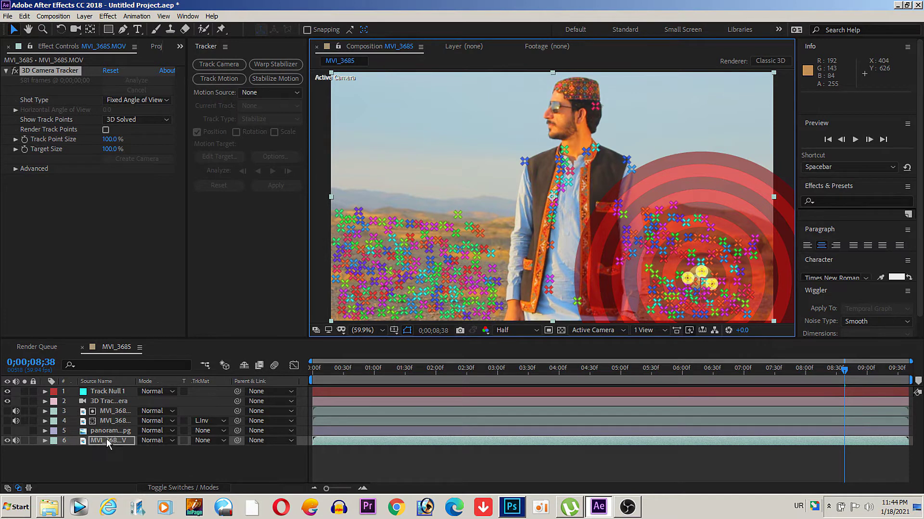
Step: Add a second tracked null from the same ground points and hide the track points
{"action": "right_click", "coordinate": [699, 276]}
{"action": "left_click", "coordinate": [738, 298]}
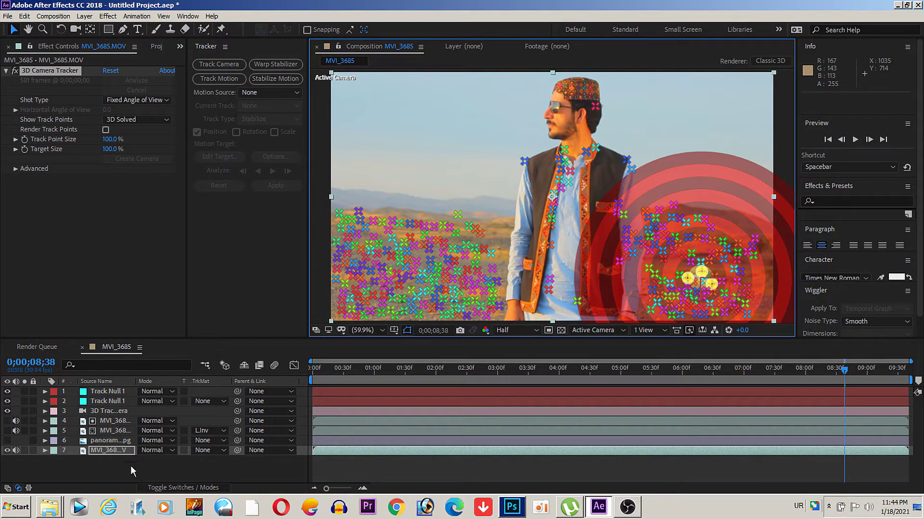
{"action": "left_click", "coordinate": [103, 466]}
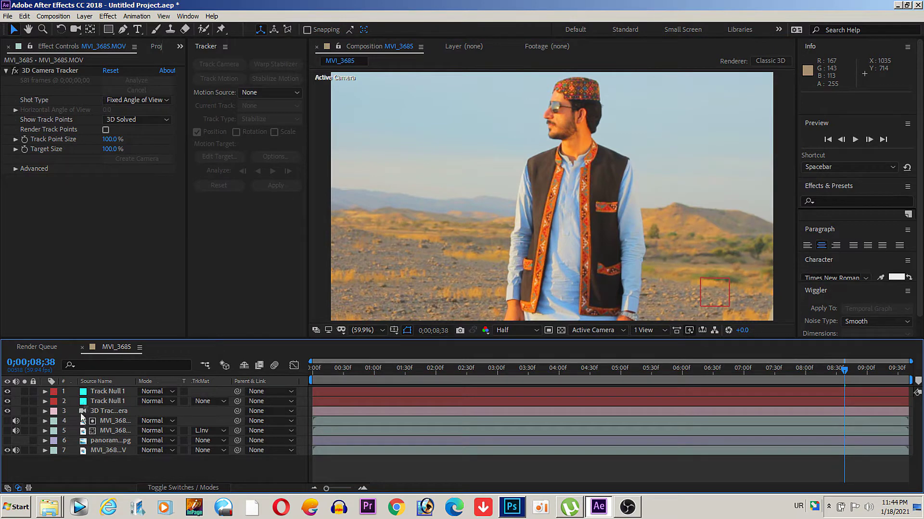
Step: Scrub through the clip to confirm Track Null 1 stays pinned to the ground
{"action": "left_click", "coordinate": [106, 393]}
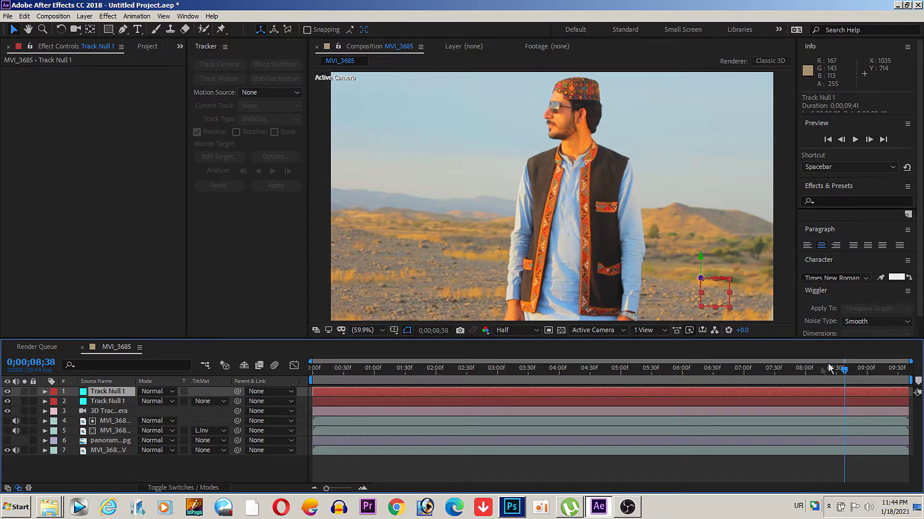
{"action": "left_click_drag", "start_coordinate": [846, 374], "coordinate": [530, 388]}
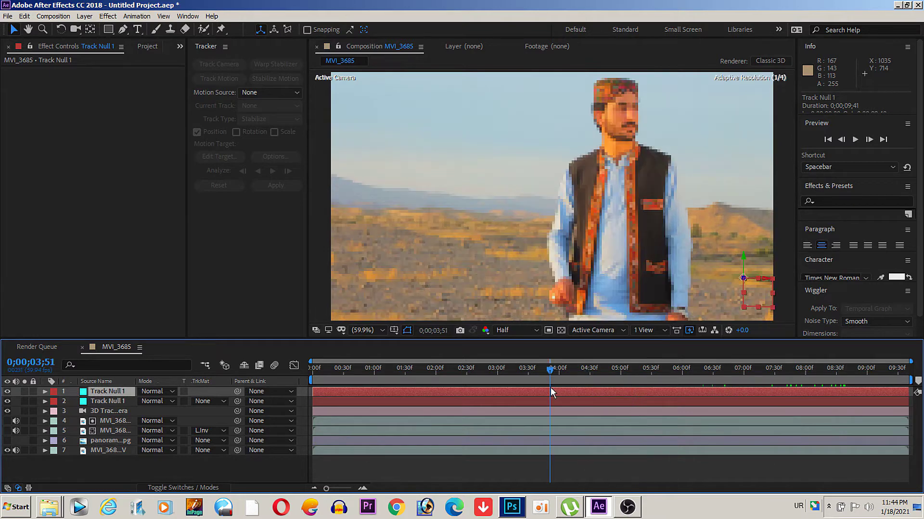
{"action": "mouse_move", "coordinate": [530, 387]}
{"action": "left_mouse_down"}
{"action": "mouse_move", "coordinate": [423, 386]}
{"action": "mouse_move", "coordinate": [796, 384]}
{"action": "left_mouse_up"}
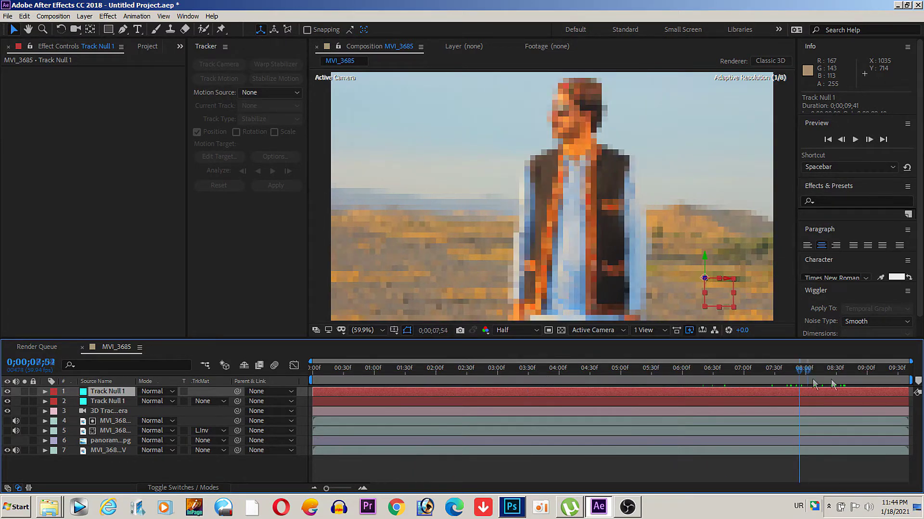
{"action": "mouse_move", "coordinate": [796, 384]}
{"action": "left_mouse_down"}
{"action": "mouse_move", "coordinate": [919, 385]}
{"action": "mouse_move", "coordinate": [488, 411]}
{"action": "left_mouse_up"}
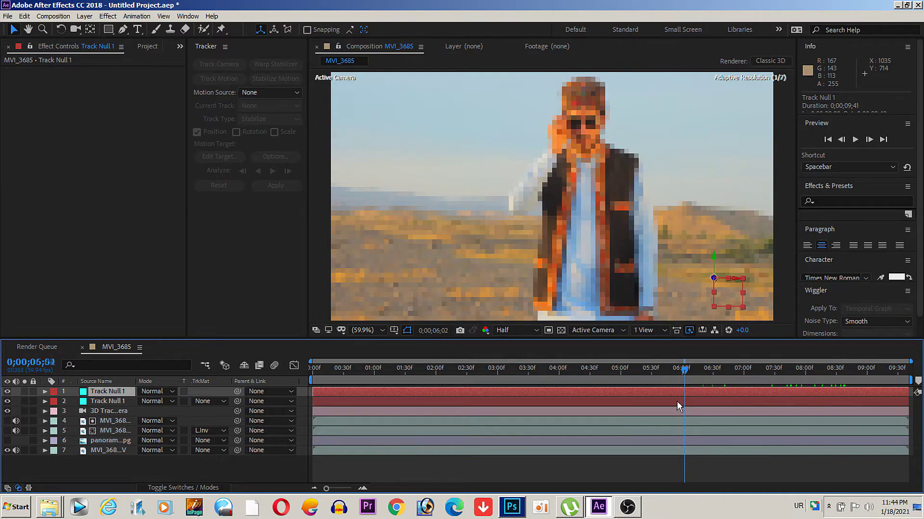
{"action": "mouse_move", "coordinate": [488, 412]}
{"action": "left_mouse_down"}
{"action": "mouse_move", "coordinate": [344, 422]}
{"action": "mouse_move", "coordinate": [538, 420]}
{"action": "left_mouse_up"}
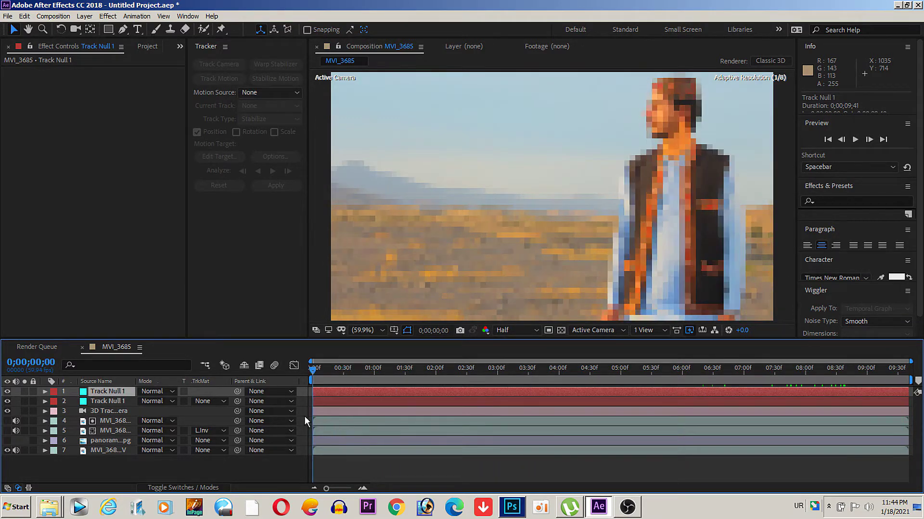
{"action": "left_click_drag", "start_coordinate": [539, 424], "coordinate": [752, 405]}
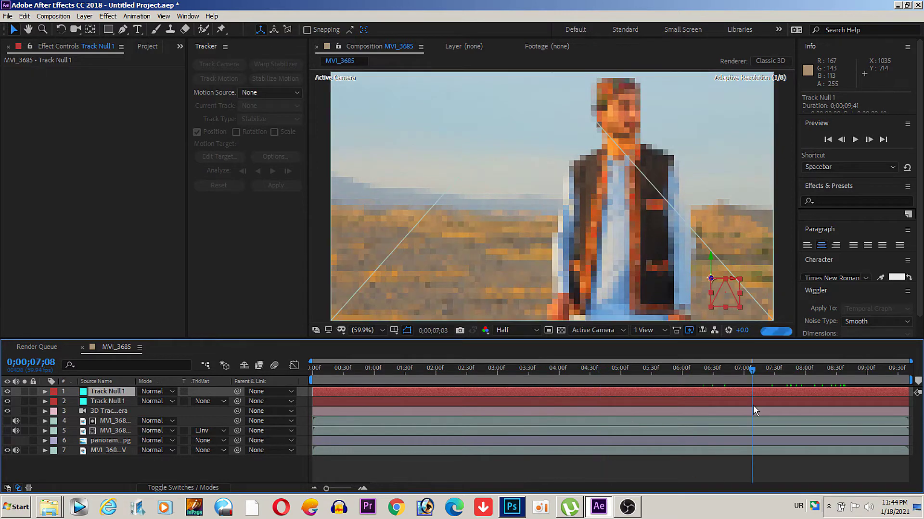
{"action": "left_click", "coordinate": [96, 441]}
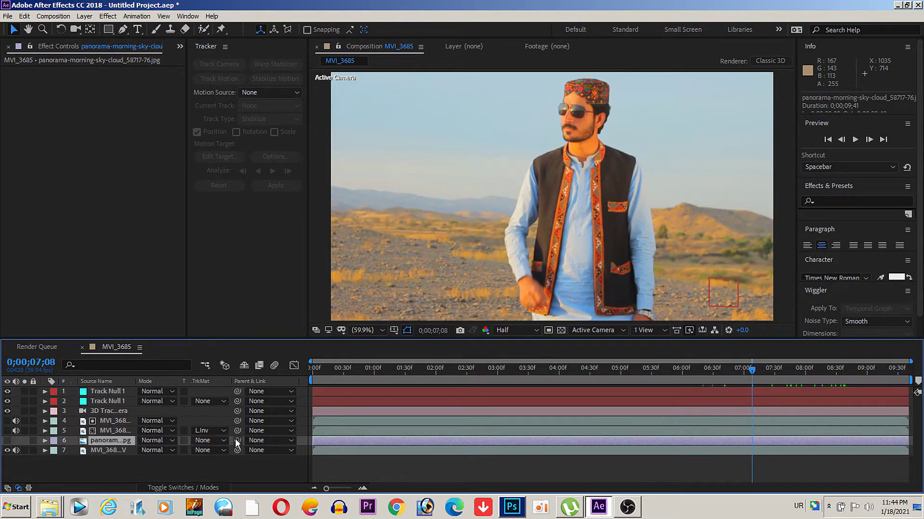
Step: Parent the panorama sky layer to Track Null 1, make it visible, and enlarge it to 171%, 200%
{"action": "left_click_drag", "start_coordinate": [237, 441], "coordinate": [95, 395]}
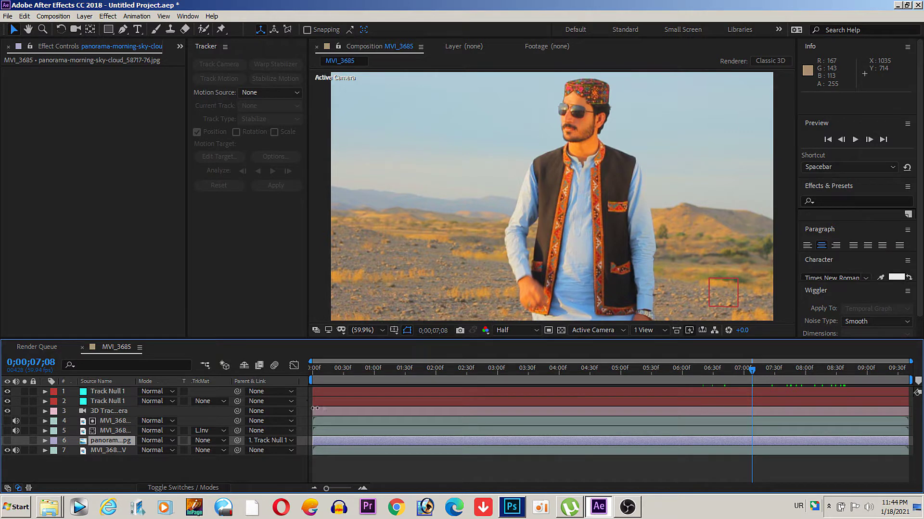
{"action": "left_click", "coordinate": [7, 441]}
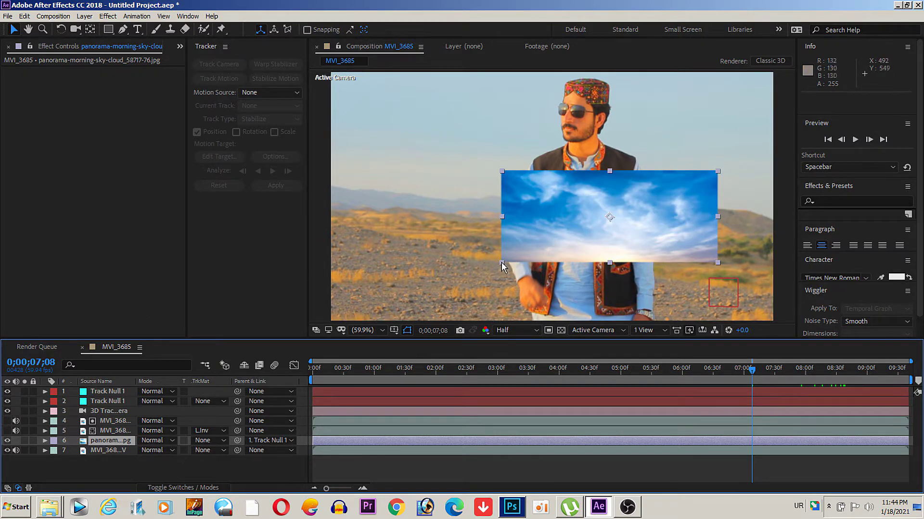
{"action": "left_click_drag", "start_coordinate": [501, 263], "coordinate": [425, 315]}
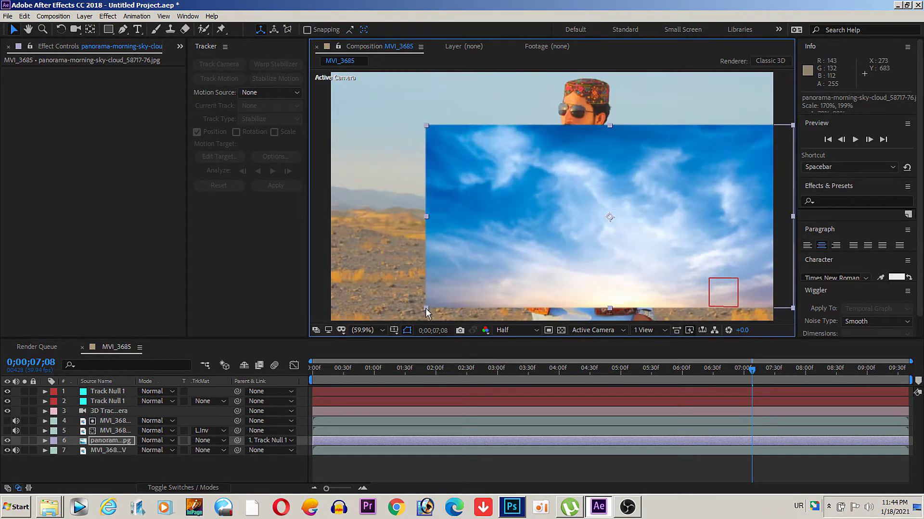
{"action": "left_click_drag", "start_coordinate": [754, 374], "coordinate": [601, 383]}
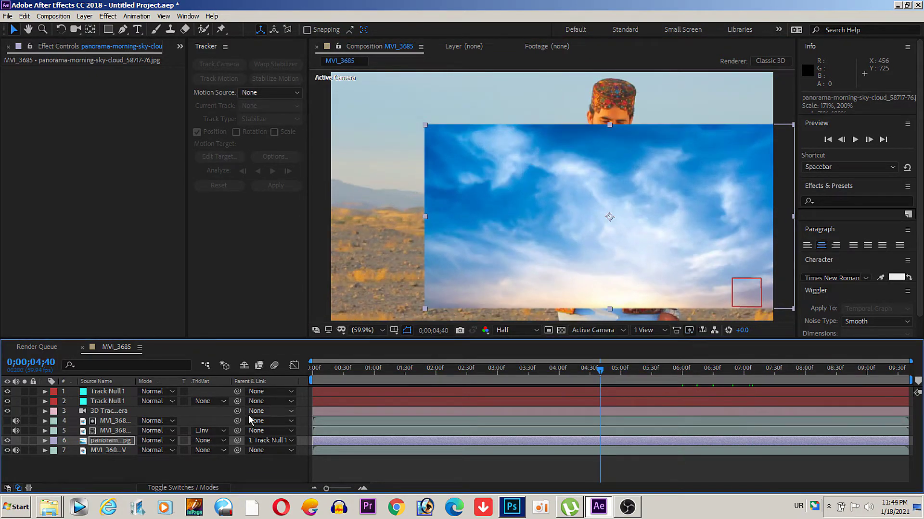
{"action": "left_click", "coordinate": [180, 489]}
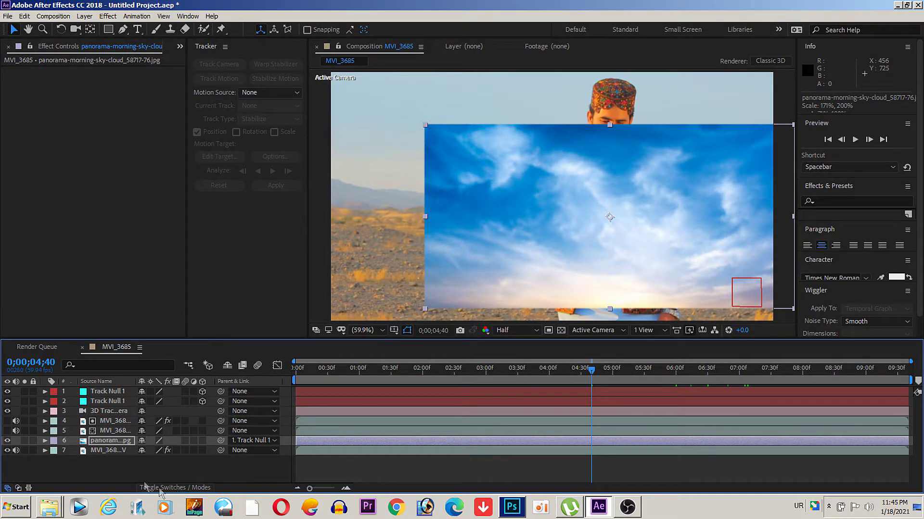
Step: Turn the panorama sky into a 3D layer and scale it down in its Transform properties
{"action": "left_click", "coordinate": [201, 440]}
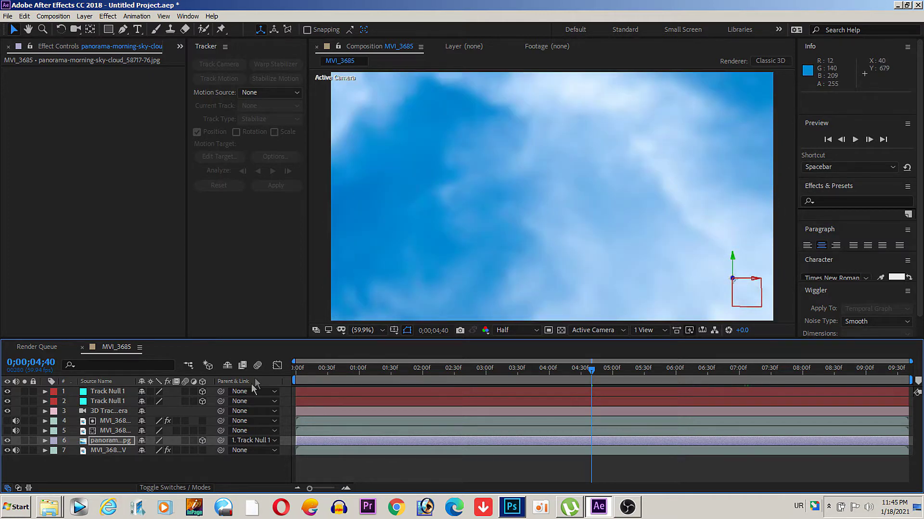
{"action": "left_click", "coordinate": [46, 441]}
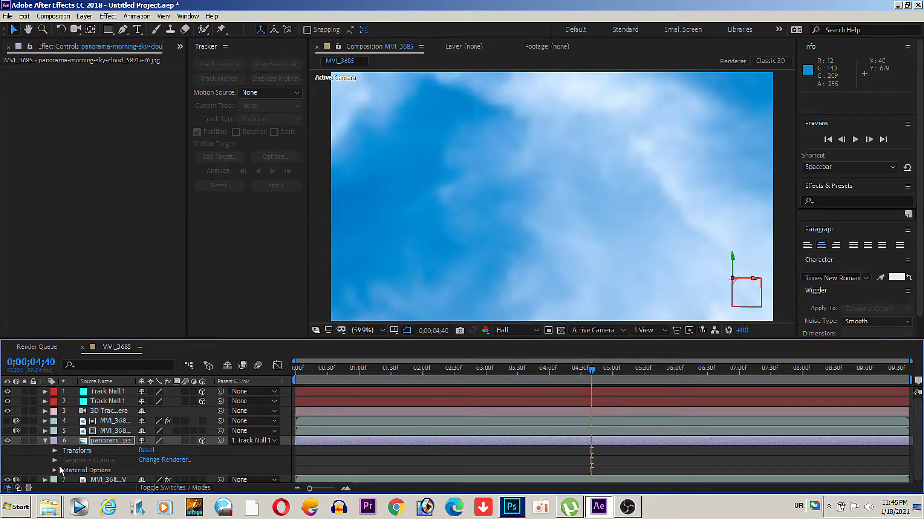
{"action": "left_click", "coordinate": [54, 451]}
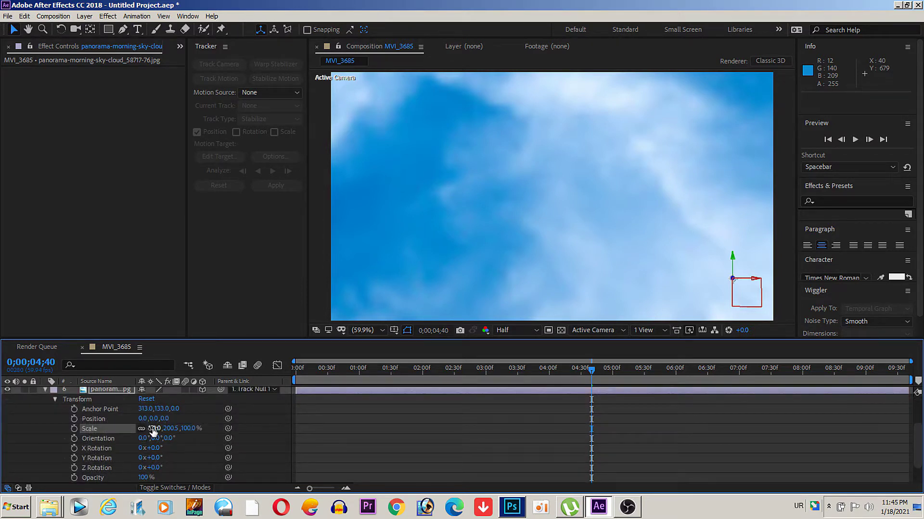
{"action": "left_click_drag", "start_coordinate": [154, 430], "coordinate": [84, 439]}
{"action": "left_click", "coordinate": [635, 267]}
Step: Fit the sky across the frame above the horizon: scale 777, 665, 25.1% at position -115.4, -119.4, -35.2
{"action": "left_click_drag", "start_coordinate": [634, 267], "coordinate": [409, 148]}
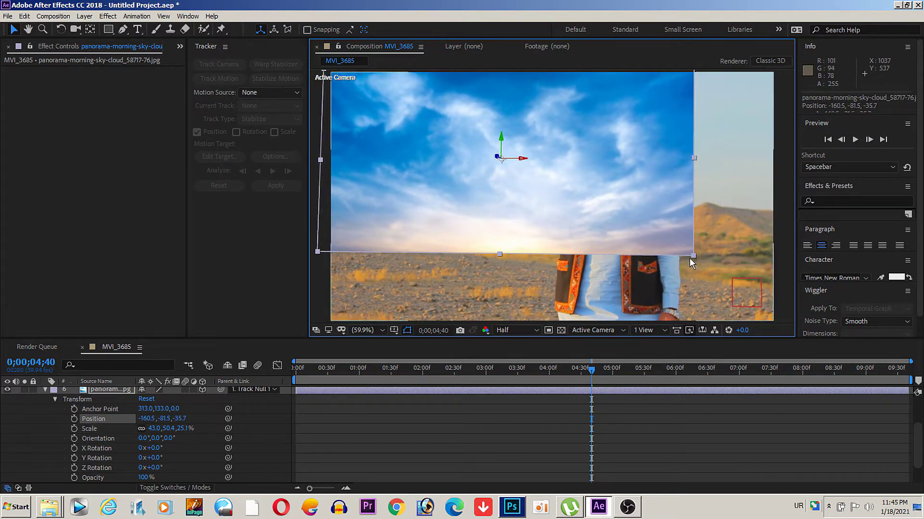
{"action": "mouse_move", "coordinate": [693, 255]}
{"action": "left_mouse_down"}
{"action": "mouse_move", "coordinate": [837, 293]}
{"action": "mouse_move", "coordinate": [859, 290]}
{"action": "left_mouse_up"}
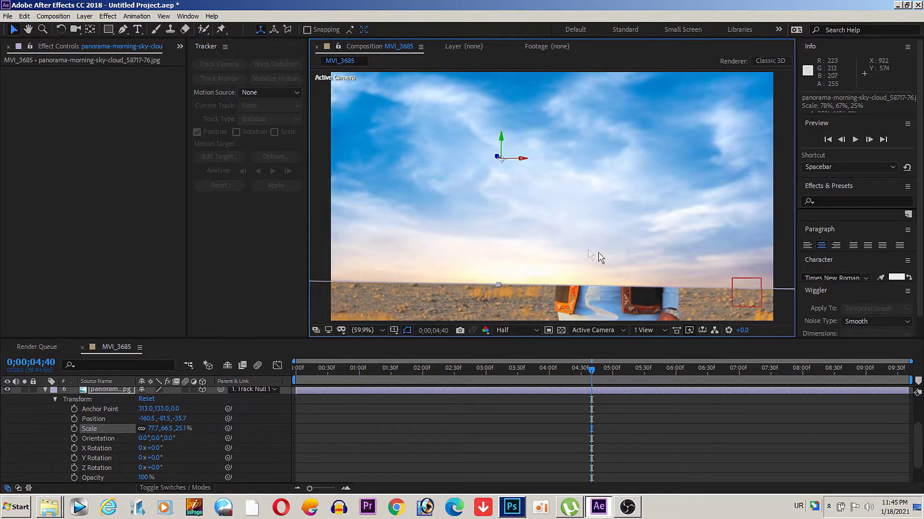
{"action": "left_click_drag", "start_coordinate": [577, 236], "coordinate": [599, 178]}
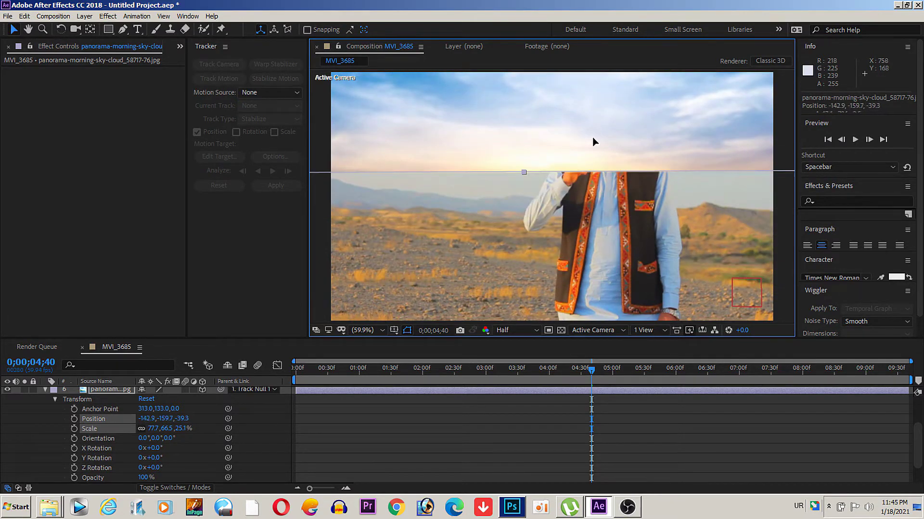
{"action": "mouse_move", "coordinate": [599, 178]}
{"action": "left_mouse_down"}
{"action": "mouse_move", "coordinate": [640, 193]}
{"action": "mouse_move", "coordinate": [726, 198]}
{"action": "mouse_move", "coordinate": [715, 195]}
{"action": "left_mouse_up"}
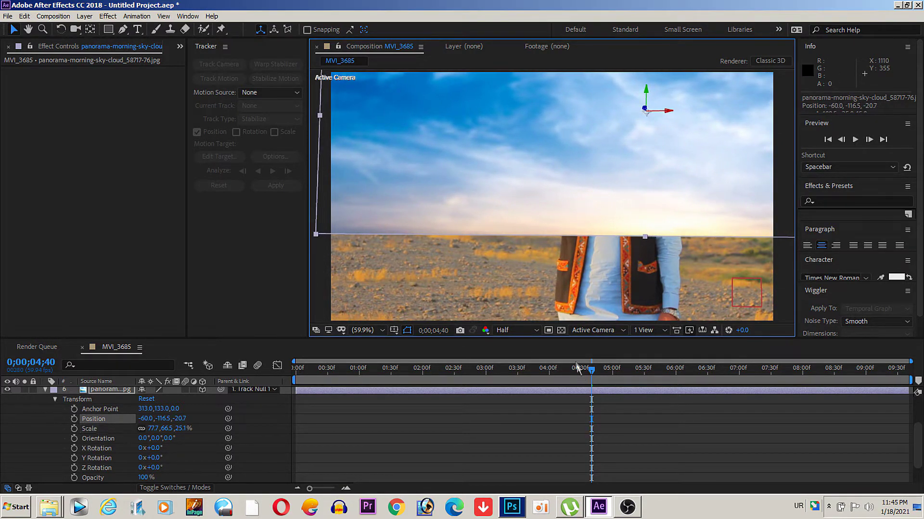
{"action": "left_click_drag", "start_coordinate": [592, 377], "coordinate": [285, 383]}
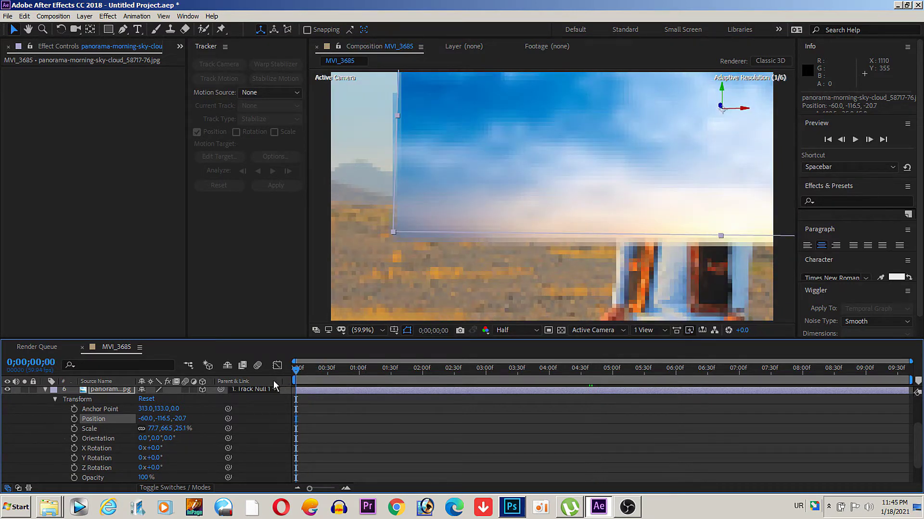
{"action": "left_click_drag", "start_coordinate": [551, 192], "coordinate": [469, 180]}
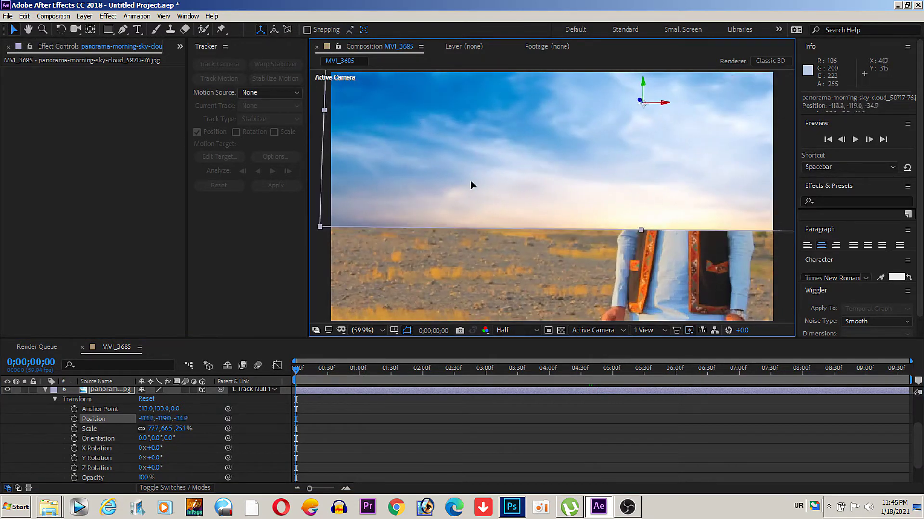
{"action": "mouse_move", "coordinate": [295, 371]}
{"action": "left_mouse_down"}
{"action": "mouse_move", "coordinate": [889, 389]}
{"action": "mouse_move", "coordinate": [462, 380]}
{"action": "mouse_move", "coordinate": [240, 391]}
{"action": "left_mouse_up"}
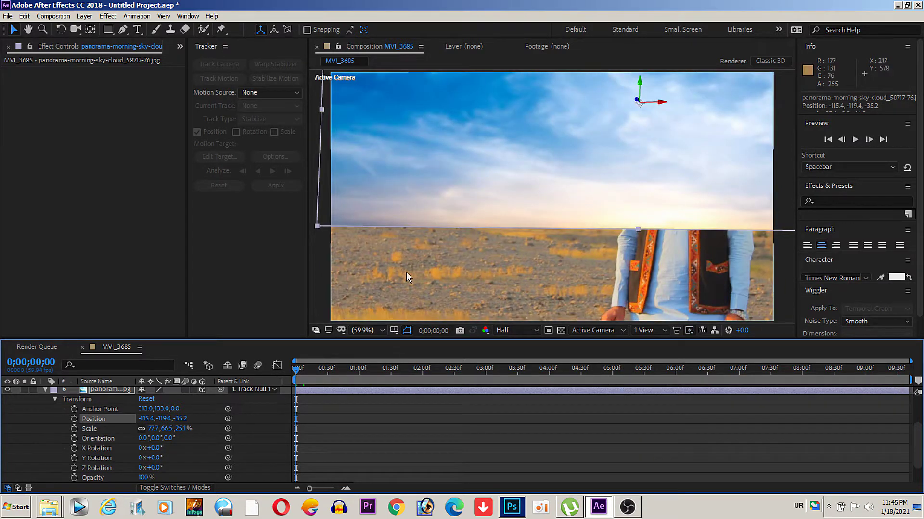
{"action": "left_click", "coordinate": [46, 390]}
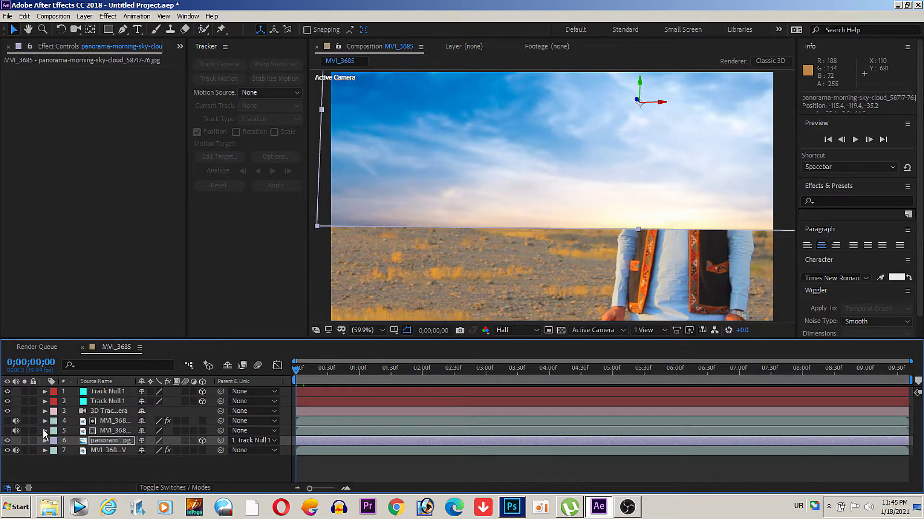
Step: Show the keyed man layer and pen-trace Mask 1 on the sky along the ridge and over the man's head
{"action": "left_click", "coordinate": [7, 431]}
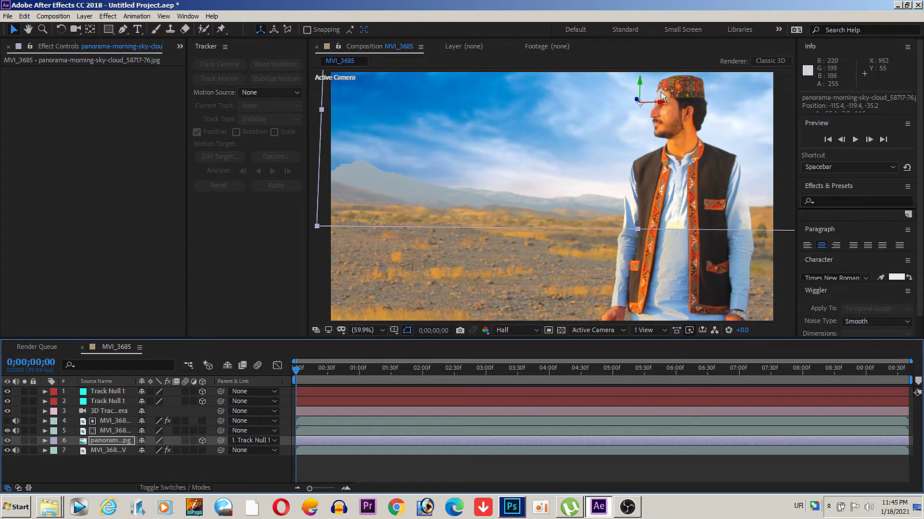
{"action": "left_click", "coordinate": [123, 30]}
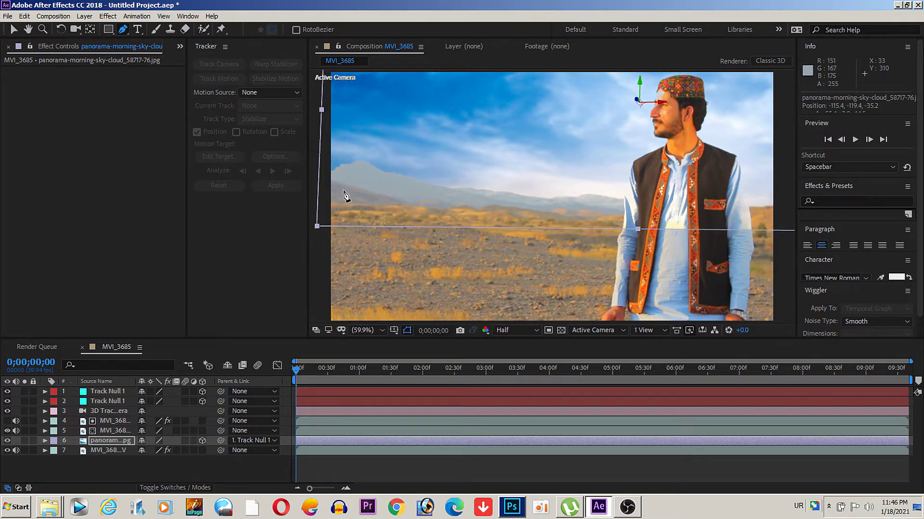
{"action": "left_click", "coordinate": [325, 166]}
{"action": "left_click", "coordinate": [343, 153]}
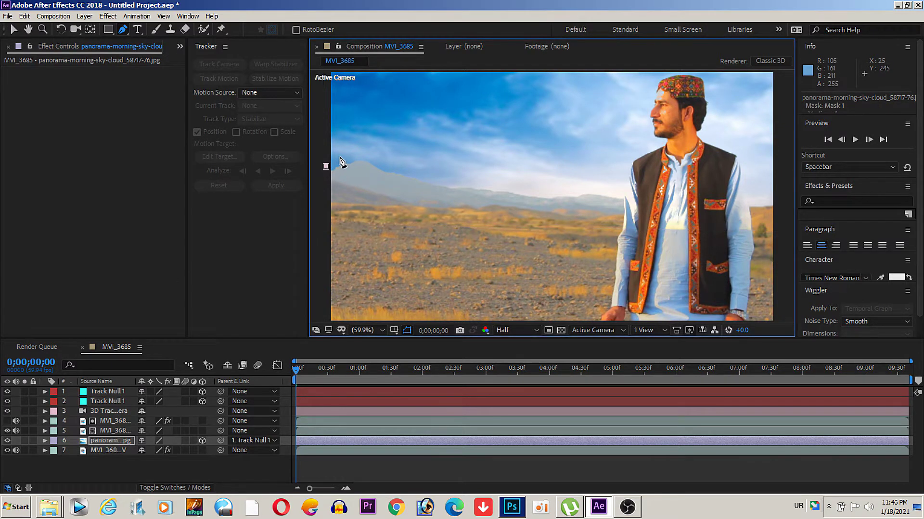
{"action": "left_click", "coordinate": [378, 156]}
{"action": "left_click_drag", "start_coordinate": [439, 172], "coordinate": [454, 173]}
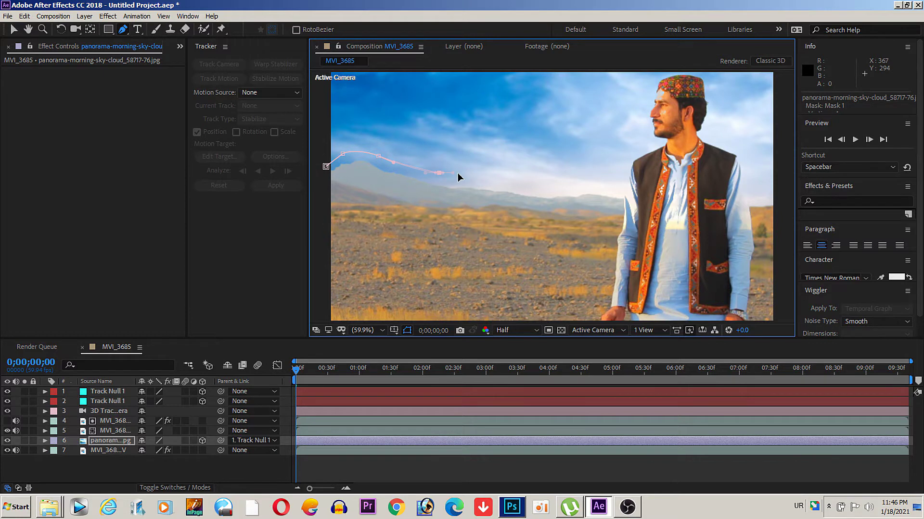
{"action": "left_click_drag", "start_coordinate": [521, 180], "coordinate": [536, 181]}
{"action": "left_click_drag", "start_coordinate": [591, 184], "coordinate": [596, 181]}
{"action": "left_click_drag", "start_coordinate": [633, 121], "coordinate": [652, 81]}
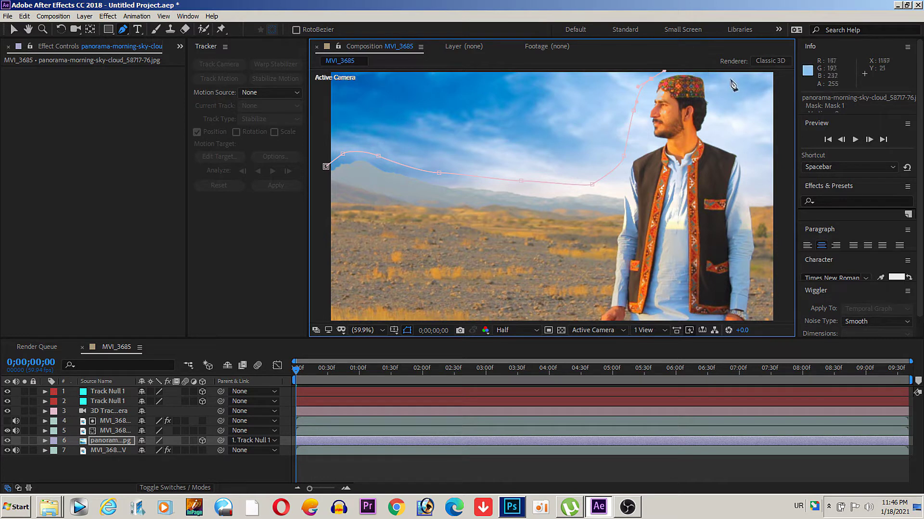
{"action": "left_click_drag", "start_coordinate": [751, 147], "coordinate": [759, 187]}
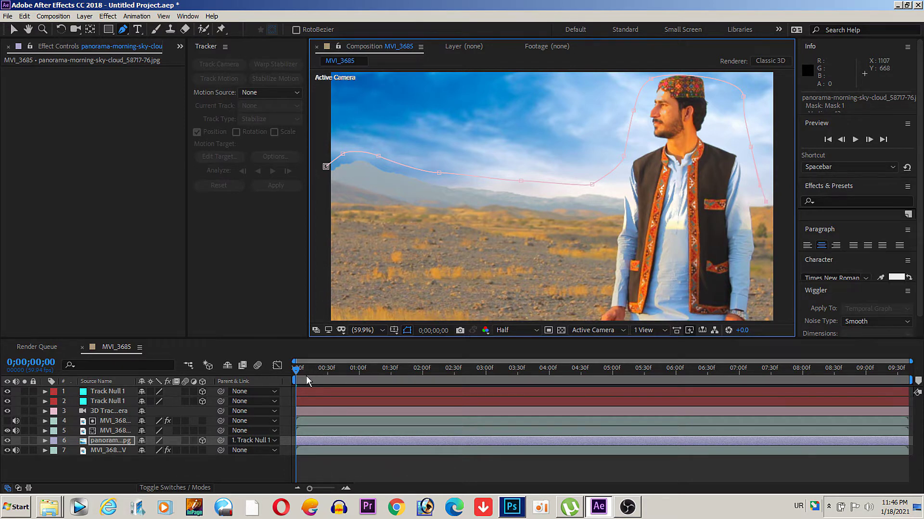
{"action": "left_click_drag", "start_coordinate": [298, 368], "coordinate": [896, 387]}
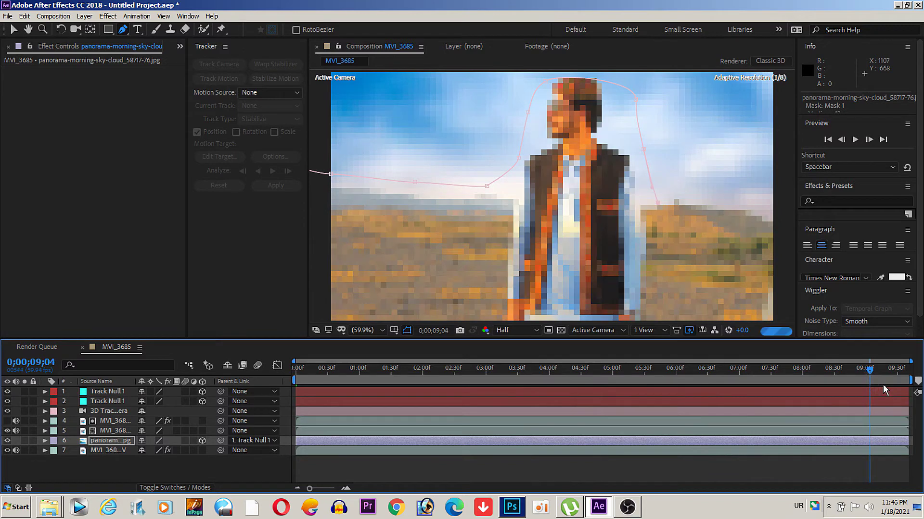
Step: Continue the sky mask's points along the horizon to just past the frame's right edge
{"action": "left_click", "coordinate": [673, 197]}
{"action": "left_click", "coordinate": [691, 197]}
{"action": "left_click", "coordinate": [709, 197]}
{"action": "left_click", "coordinate": [726, 199]}
{"action": "left_click", "coordinate": [756, 206]}
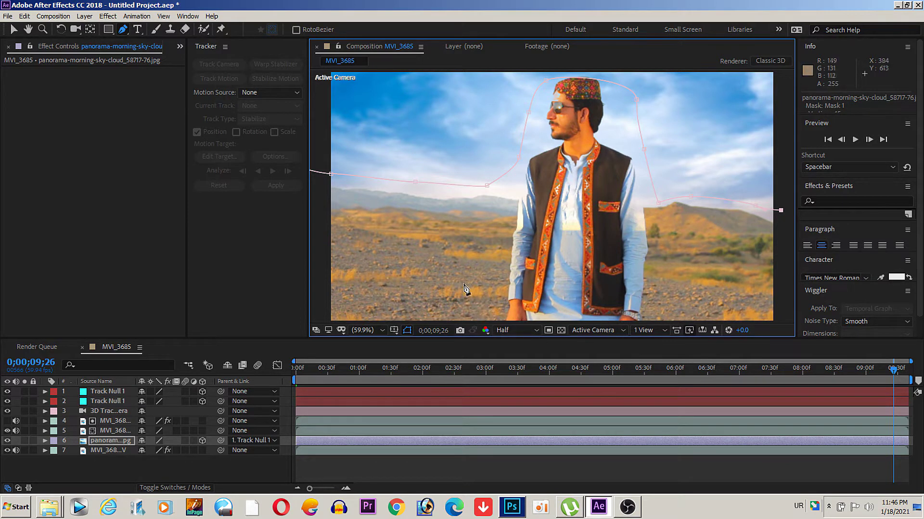
{"action": "key", "text": "h"}
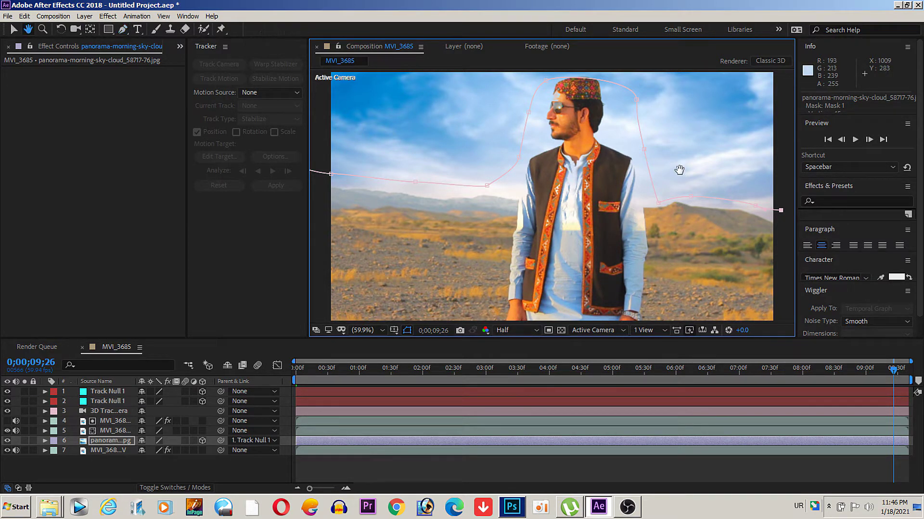
{"action": "left_click_drag", "start_coordinate": [679, 170], "coordinate": [519, 182]}
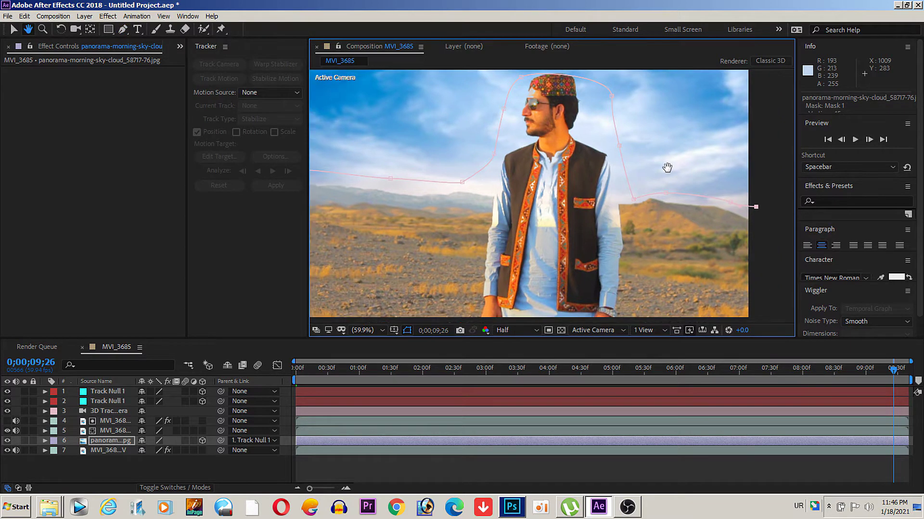
{"action": "key", "text": "g"}
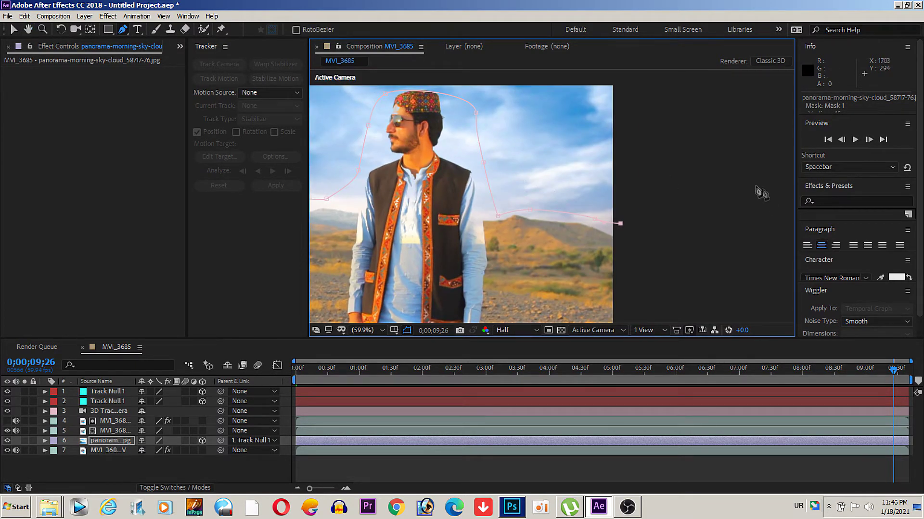
{"action": "left_click", "coordinate": [772, 209]}
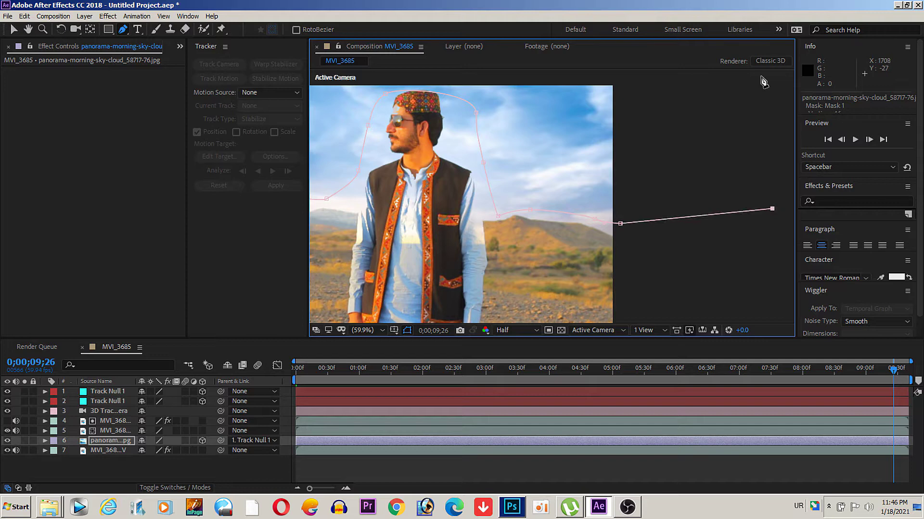
Step: Run the mask path across the top above the frame and close it at its first point
{"action": "left_click", "coordinate": [761, 76]}
{"action": "key", "text": "h"}
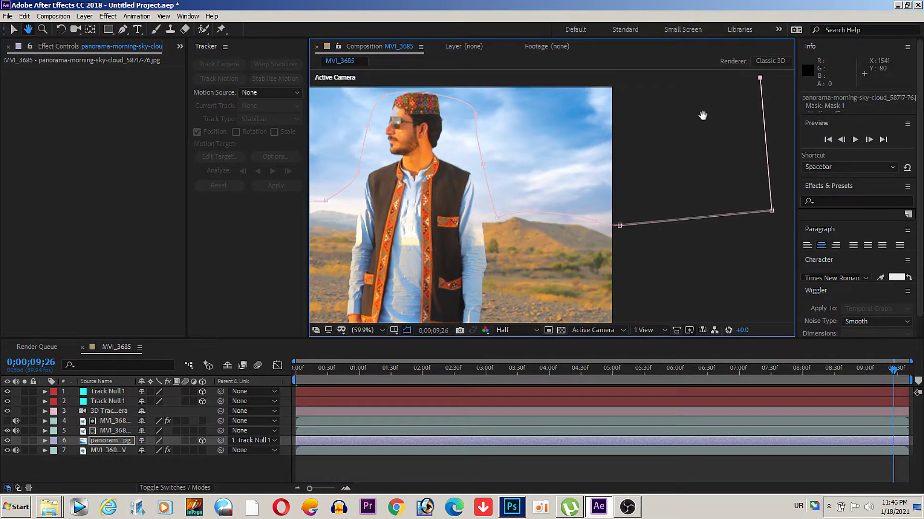
{"action": "left_click_drag", "start_coordinate": [702, 112], "coordinate": [737, 206]}
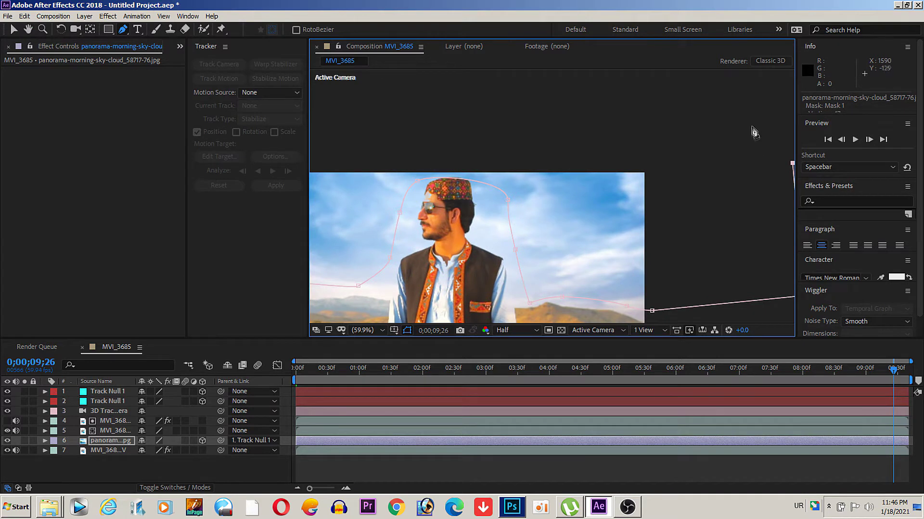
{"action": "left_click", "coordinate": [737, 84]}
{"action": "left_click", "coordinate": [338, 91]}
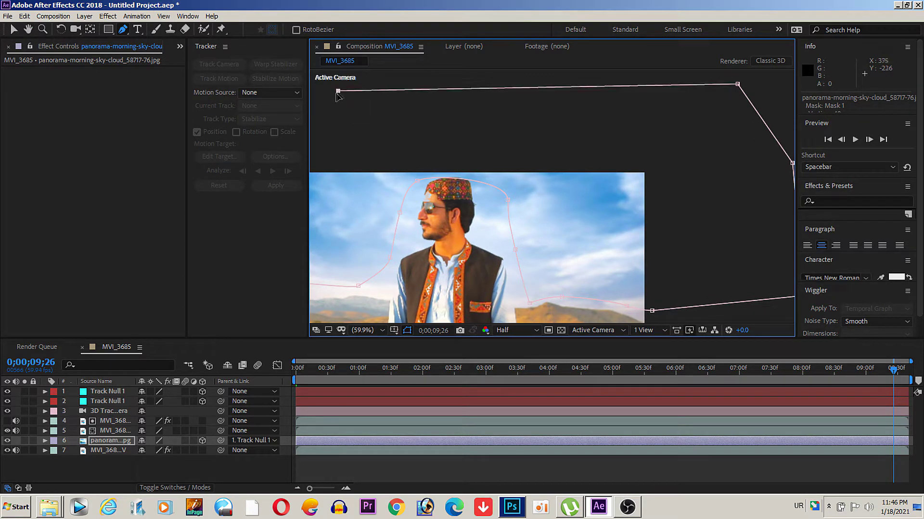
{"action": "key", "text": "space"}
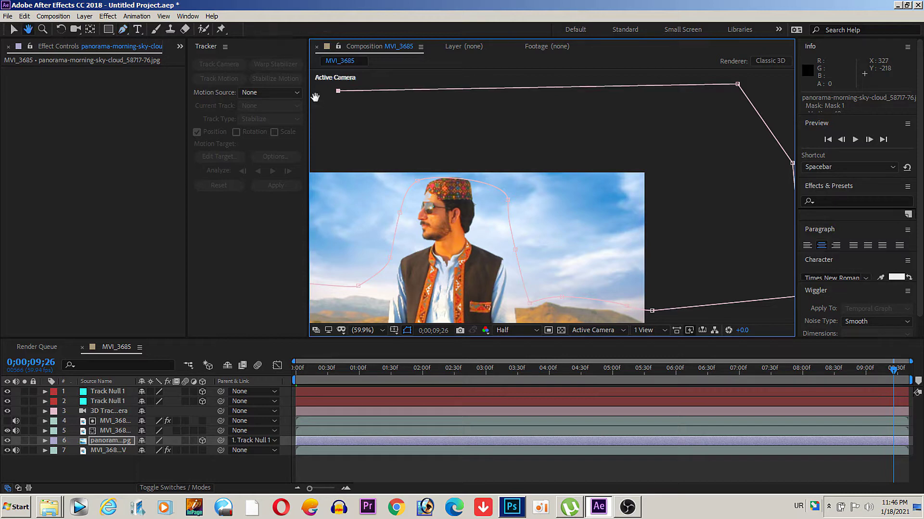
{"action": "left_click_drag", "start_coordinate": [315, 98], "coordinate": [622, 103]}
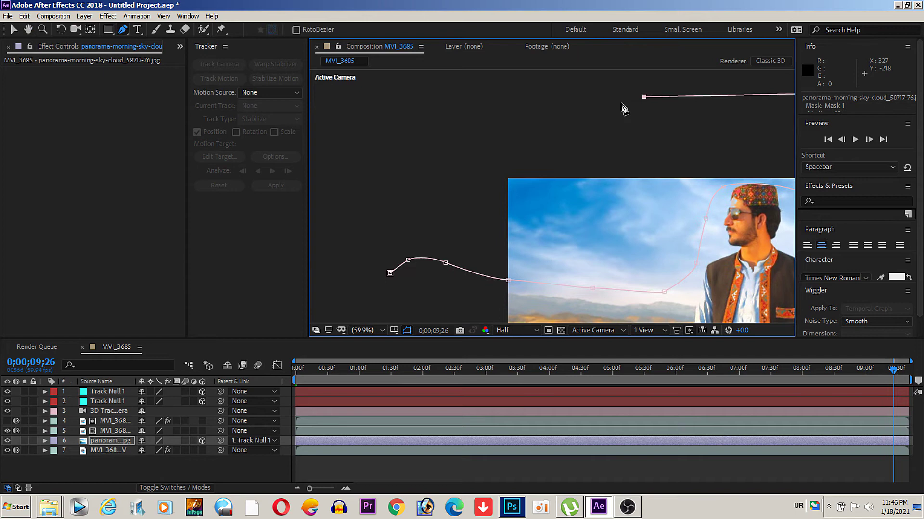
{"action": "left_click", "coordinate": [389, 96]}
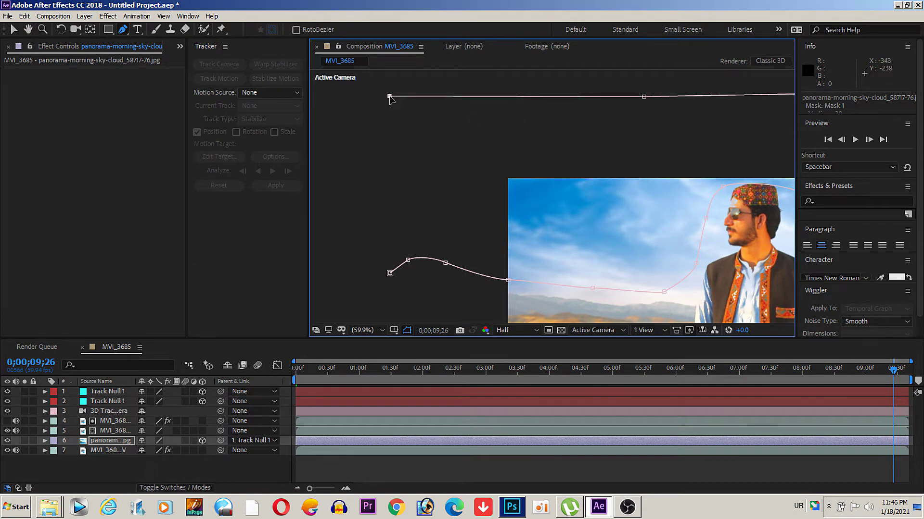
{"action": "left_click", "coordinate": [389, 273]}
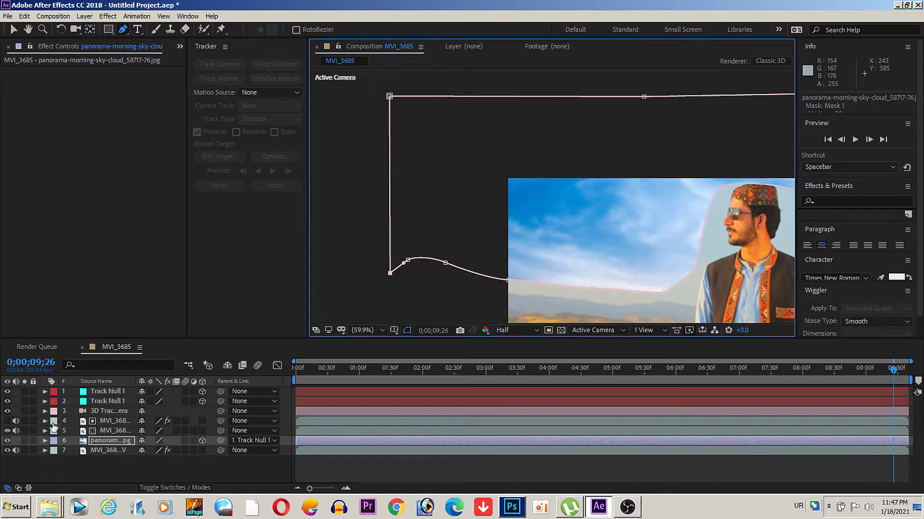
{"action": "left_click", "coordinate": [45, 443]}
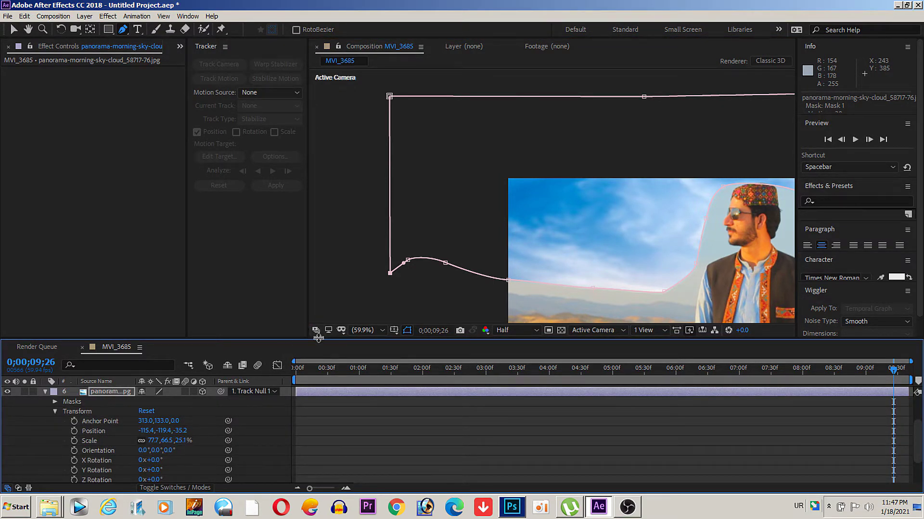
Step: Set Mask 1's Mask Feather on the panorama sky to 148 pixels
{"action": "left_click_drag", "start_coordinate": [318, 338], "coordinate": [318, 268]}
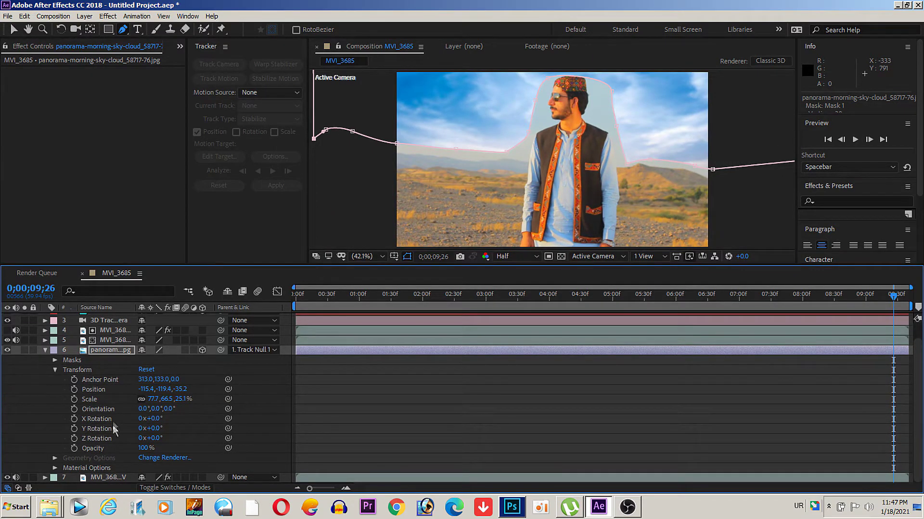
{"action": "left_click", "coordinate": [55, 361]}
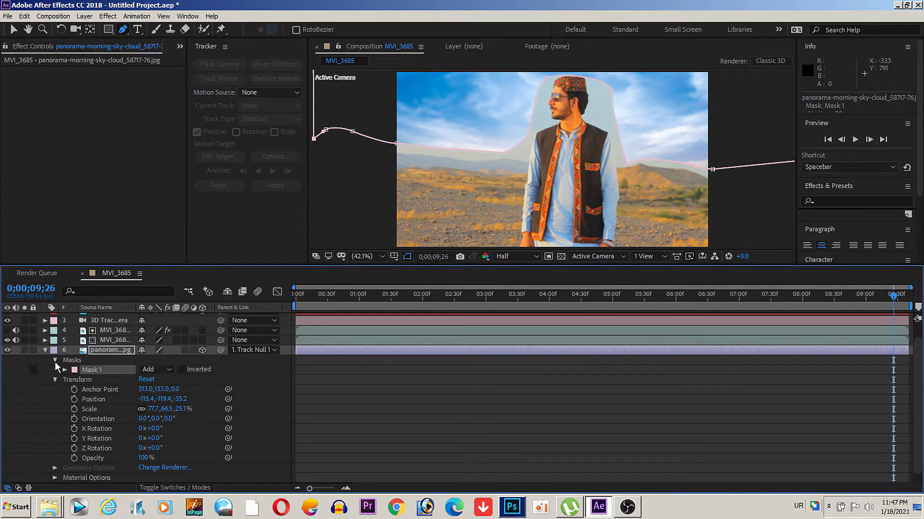
{"action": "left_click", "coordinate": [66, 370]}
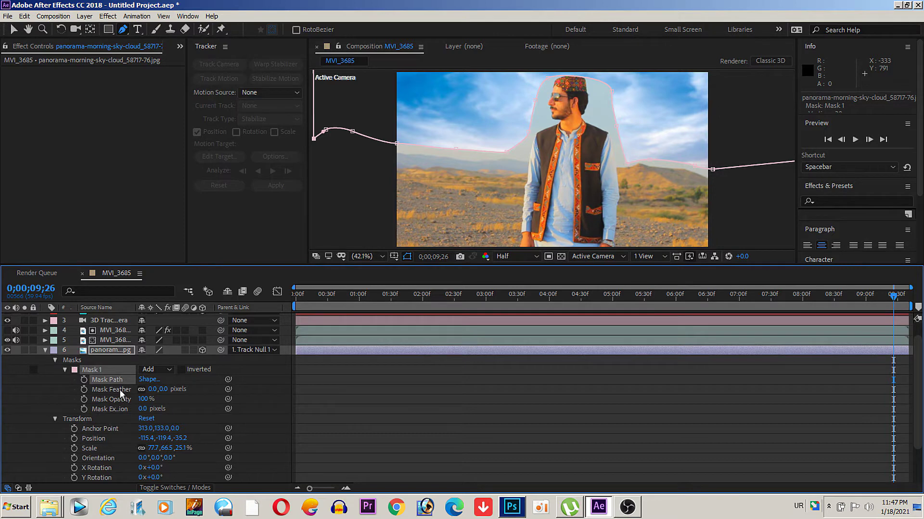
{"action": "left_click_drag", "start_coordinate": [152, 390], "coordinate": [244, 388]}
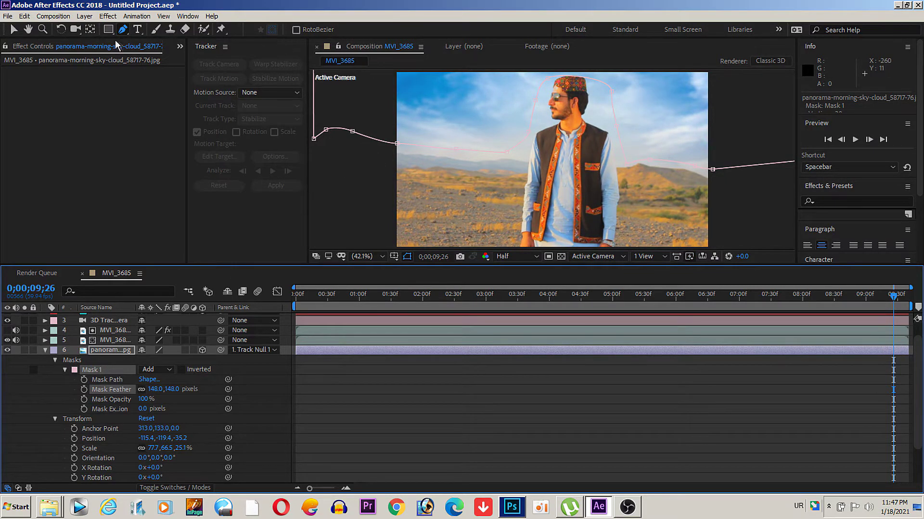
Step: With the Selection tool, drag Mask 1's vertices to hug the man's hat, face, vest and right side
{"action": "left_click", "coordinate": [14, 31]}
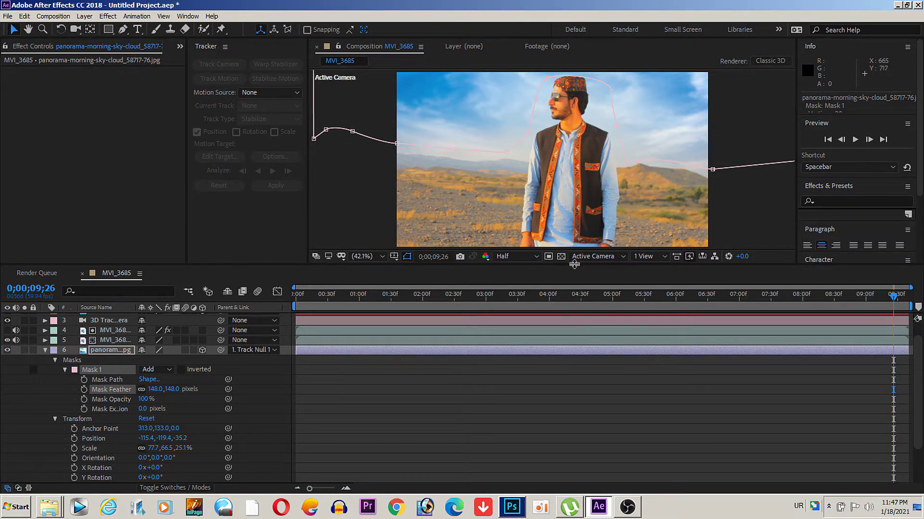
{"action": "left_click_drag", "start_coordinate": [574, 264], "coordinate": [587, 435]}
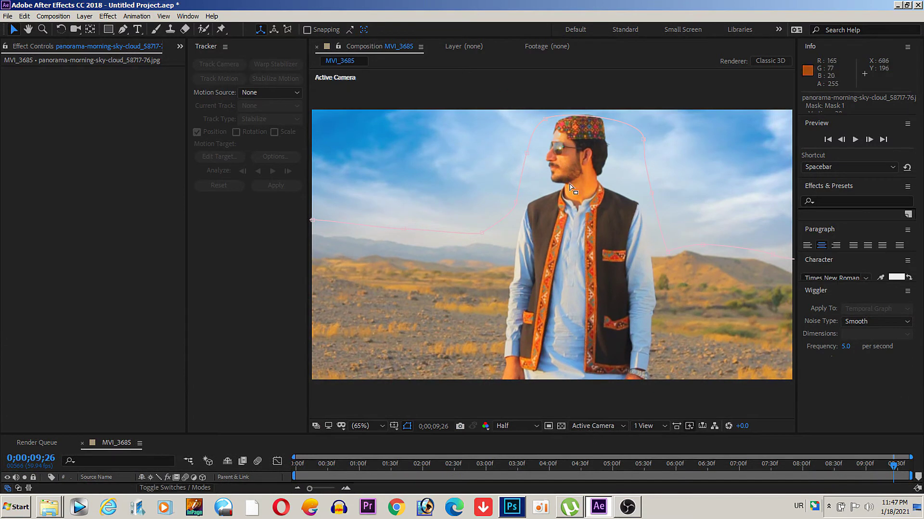
{"action": "left_click_drag", "start_coordinate": [544, 118], "coordinate": [508, 96]}
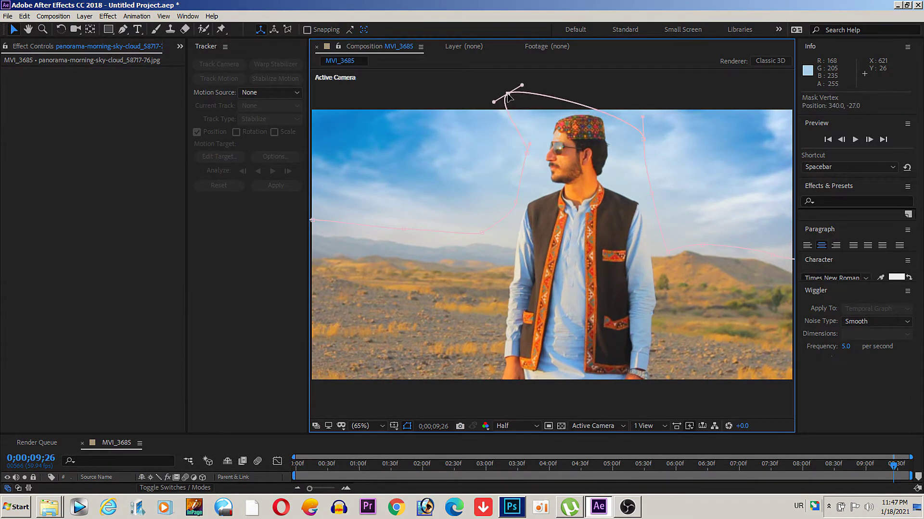
{"action": "left_click_drag", "start_coordinate": [527, 152], "coordinate": [474, 152]}
{"action": "left_click_drag", "start_coordinate": [643, 140], "coordinate": [706, 91]}
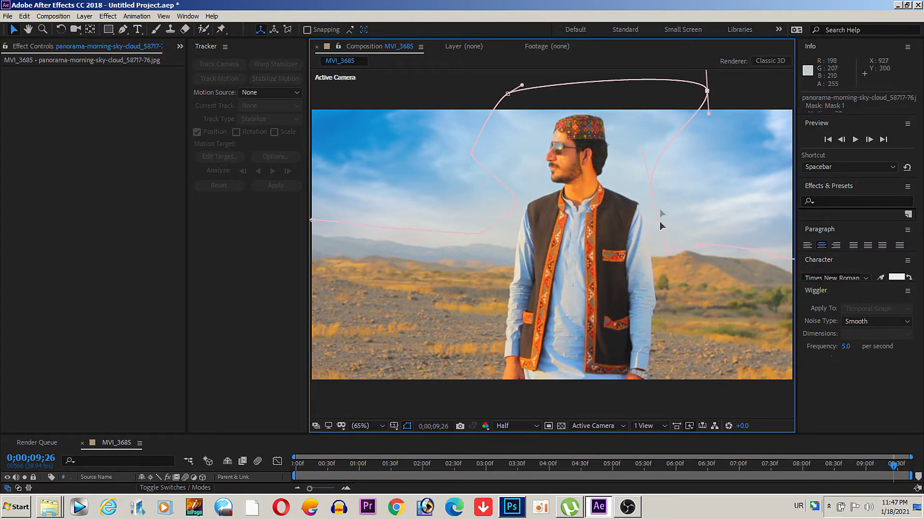
{"action": "left_click_drag", "start_coordinate": [650, 194], "coordinate": [720, 194]}
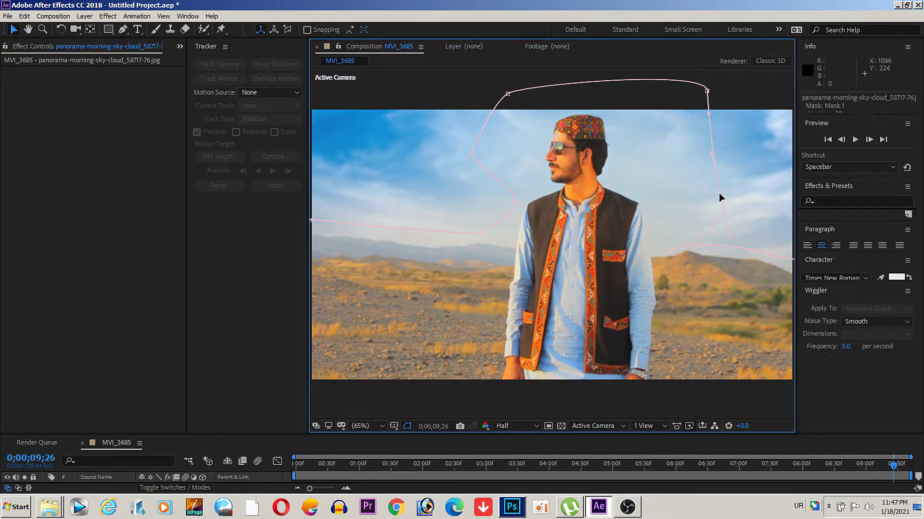
{"action": "left_click_drag", "start_coordinate": [508, 94], "coordinate": [419, 71]}
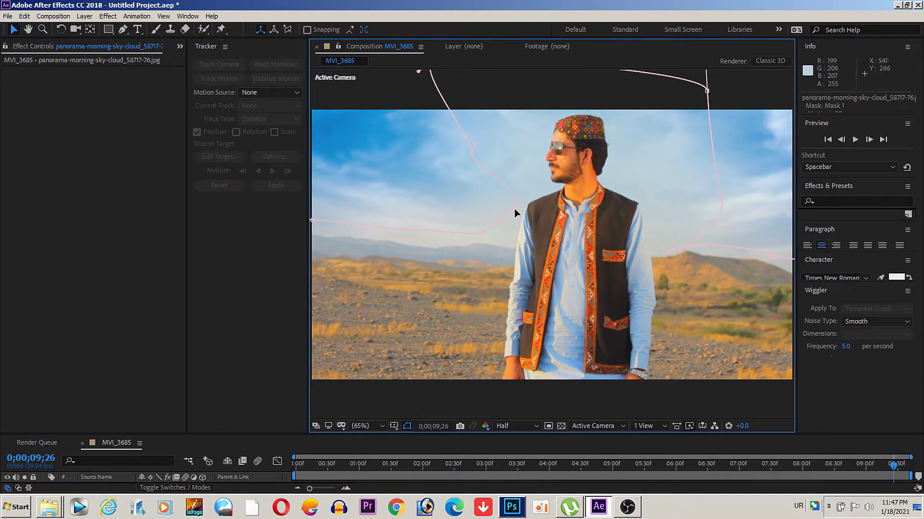
{"action": "left_click_drag", "start_coordinate": [515, 207], "coordinate": [470, 210]}
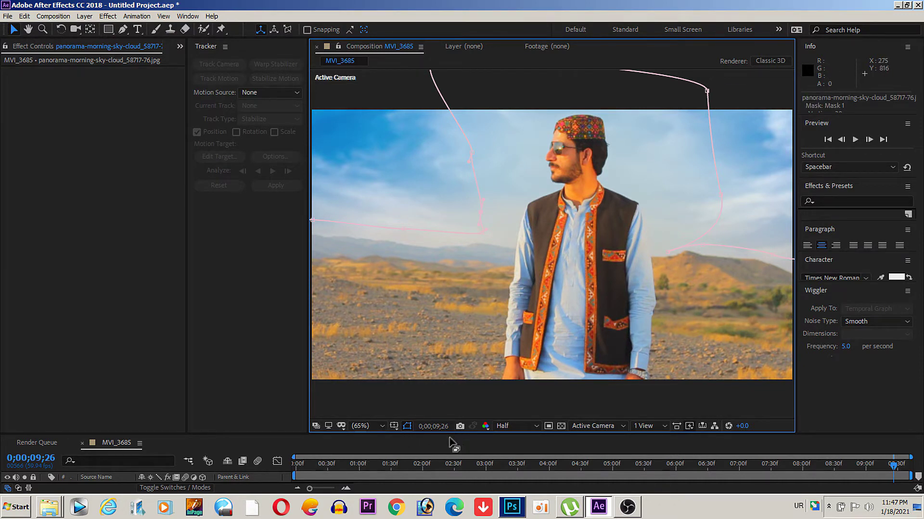
{"action": "left_click_drag", "start_coordinate": [447, 432], "coordinate": [434, 317]}
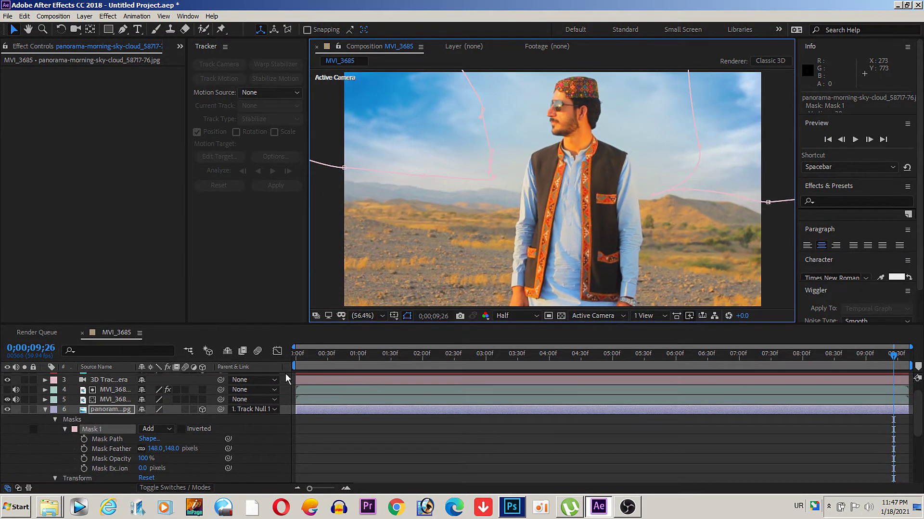
Step: Play a preview and toggle the cloudy sky layer on and off to compare the shot
{"action": "left_click", "coordinate": [892, 356]}
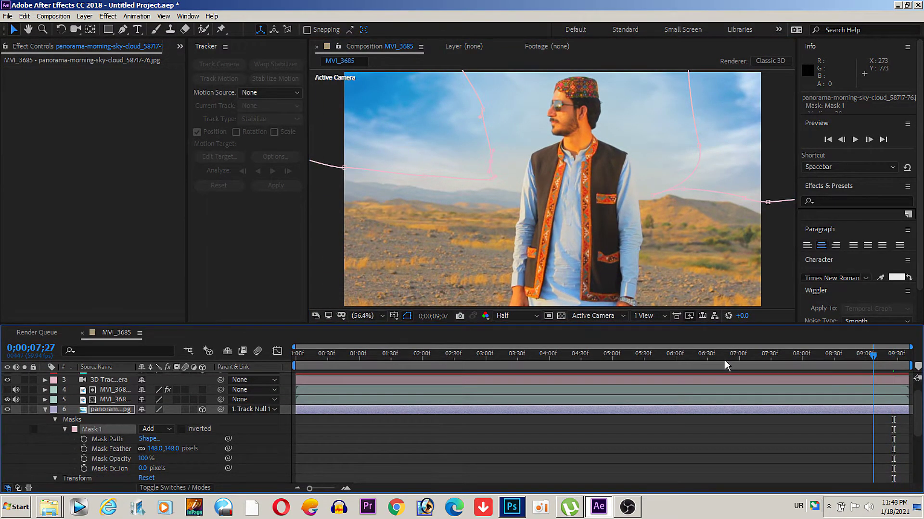
{"action": "key", "text": "space"}
{"action": "key", "text": "space"}
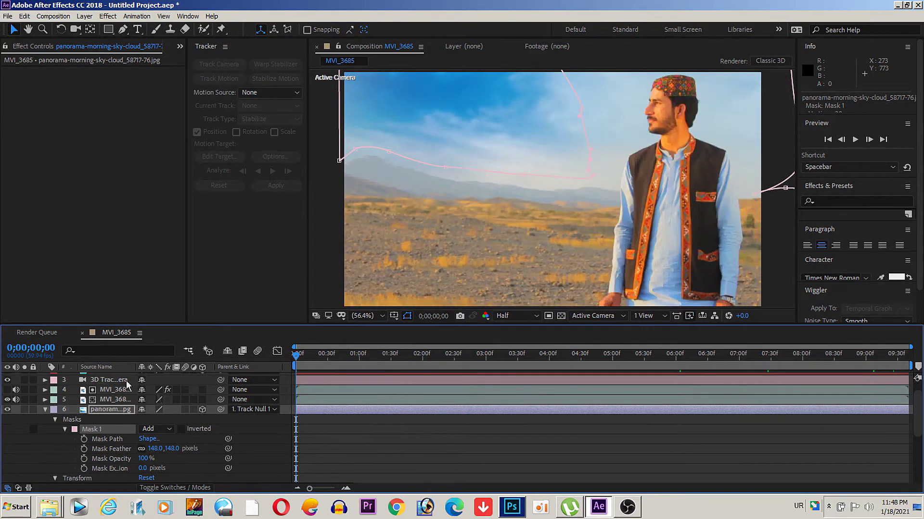
{"action": "left_click", "coordinate": [7, 410]}
{"action": "left_click", "coordinate": [8, 410]}
{"action": "left_click", "coordinate": [8, 409]}
{"action": "left_click", "coordinate": [8, 410]}
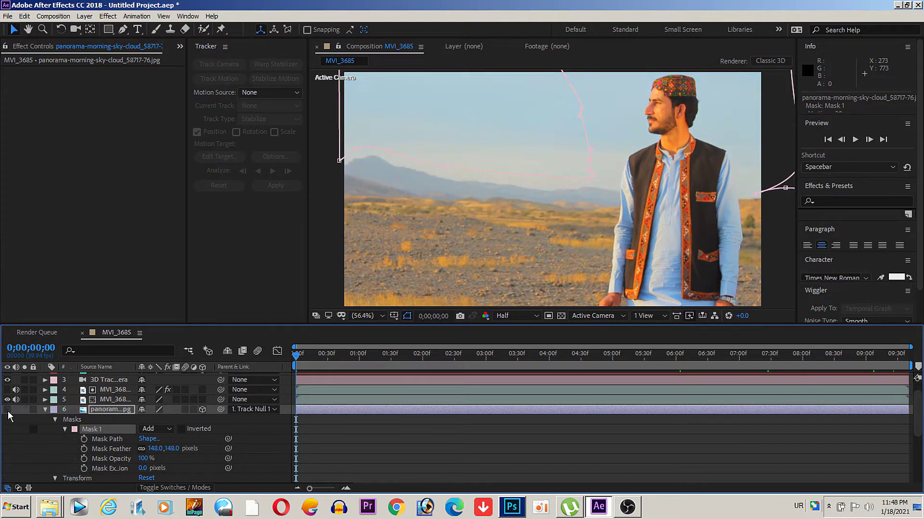
{"action": "left_click", "coordinate": [8, 410]}
{"action": "left_click", "coordinate": [8, 410]}
{"action": "left_click", "coordinate": [8, 410]}
{"action": "left_click", "coordinate": [7, 410]}
{"action": "left_click", "coordinate": [8, 409]}
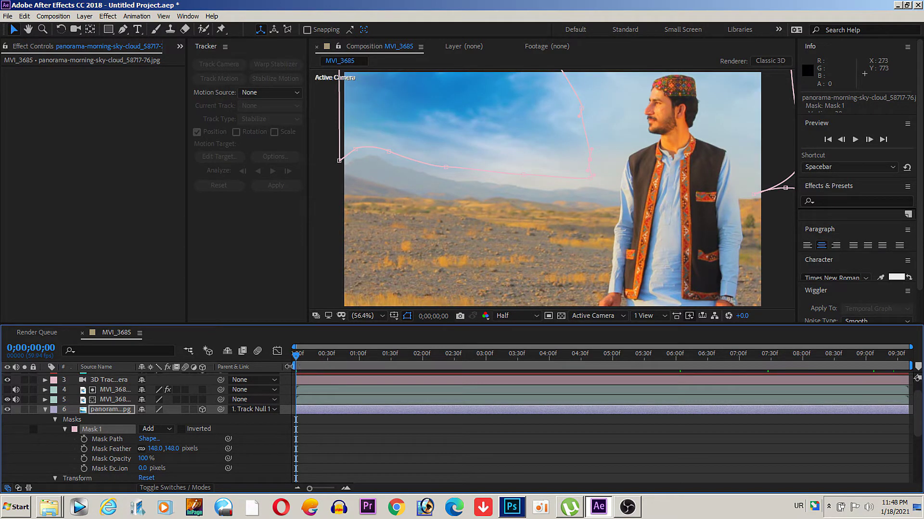
Step: Scrub the playhead from about 4 seconds to the final frame 0;00;09;25
{"action": "left_click_drag", "start_coordinate": [299, 359], "coordinate": [536, 355]}
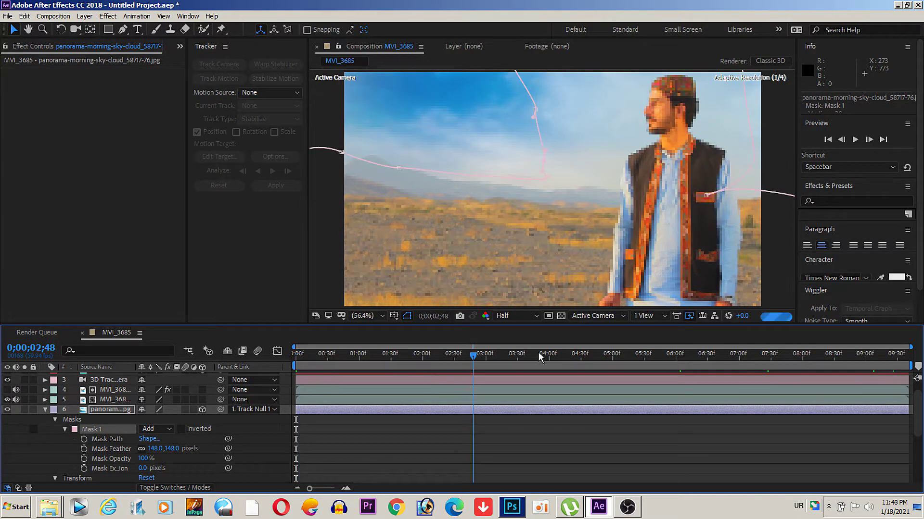
{"action": "left_click_drag", "start_coordinate": [598, 344], "coordinate": [879, 352]}
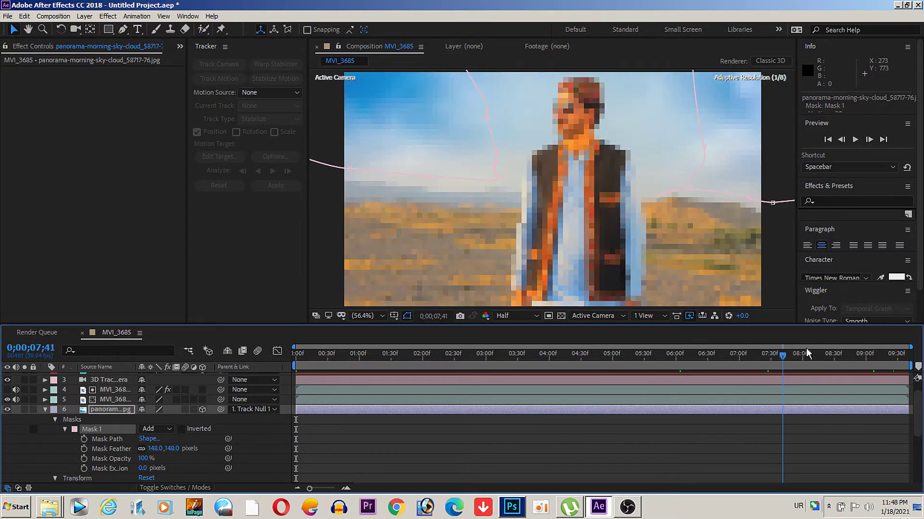
{"action": "left_click_drag", "start_coordinate": [880, 353], "coordinate": [892, 354]}
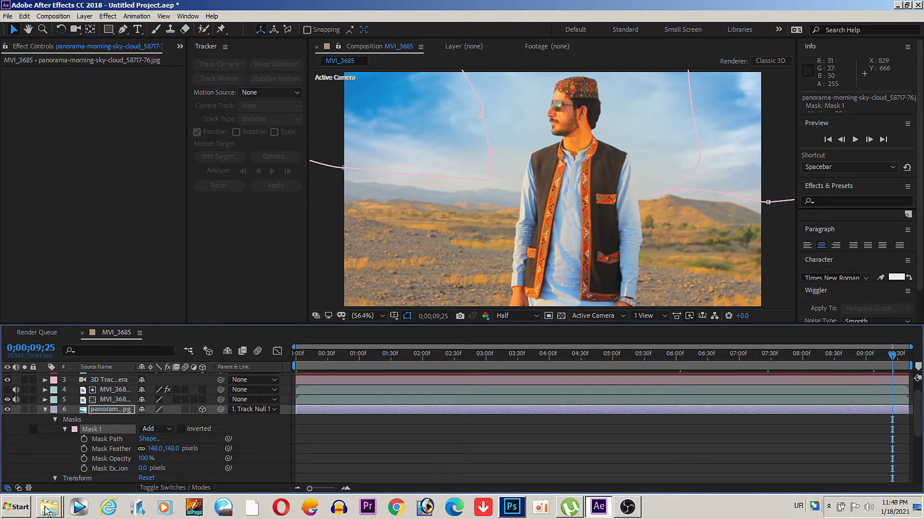
Step: Switch to the Project panel and preview the lake photo, the sky panorama and 5.jpg
{"action": "left_click", "coordinate": [180, 47]}
{"action": "left_click", "coordinate": [207, 73]}
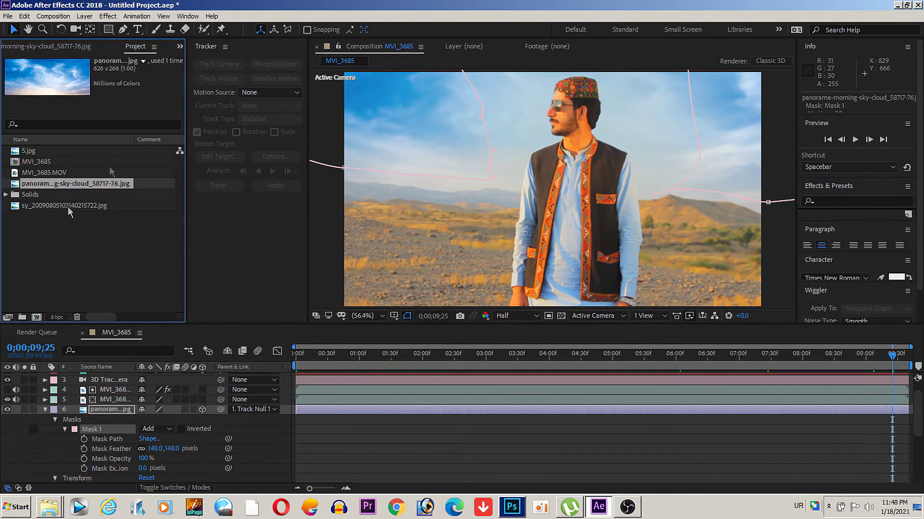
{"action": "left_click", "coordinate": [26, 206]}
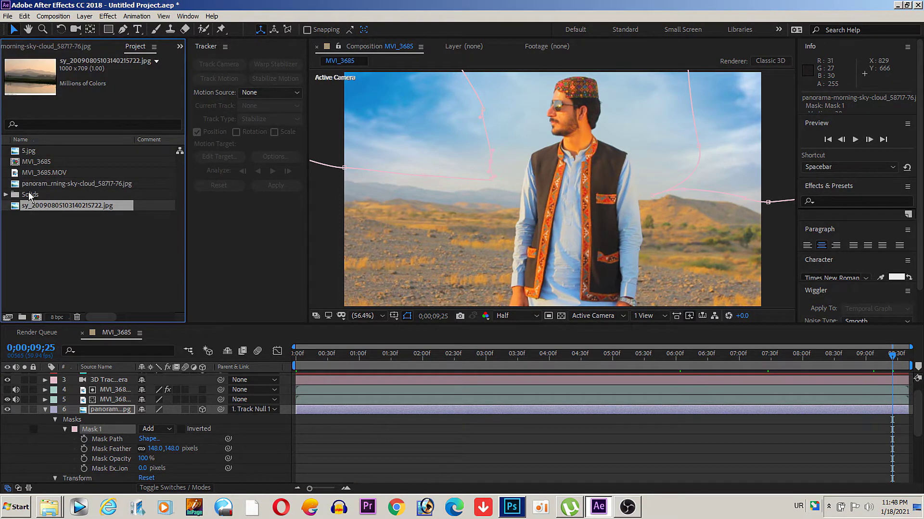
{"action": "left_click", "coordinate": [28, 185]}
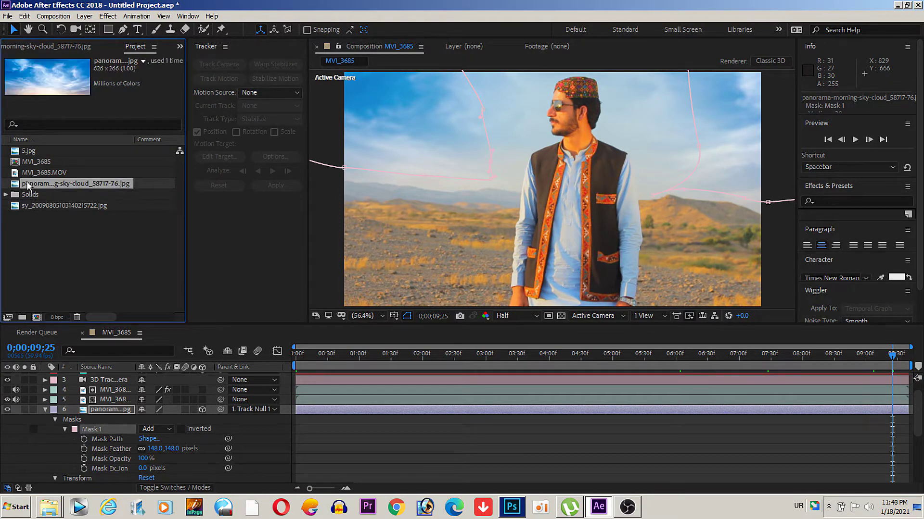
{"action": "left_click", "coordinate": [30, 153]}
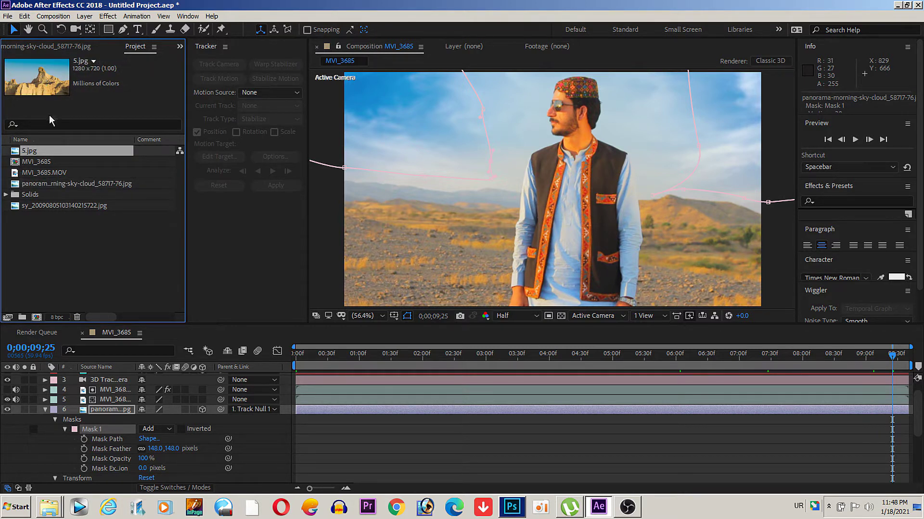
Step: Select the rock photo 5.jpg in its Explorer folder and bring up Photoshop
{"action": "left_click", "coordinate": [43, 506]}
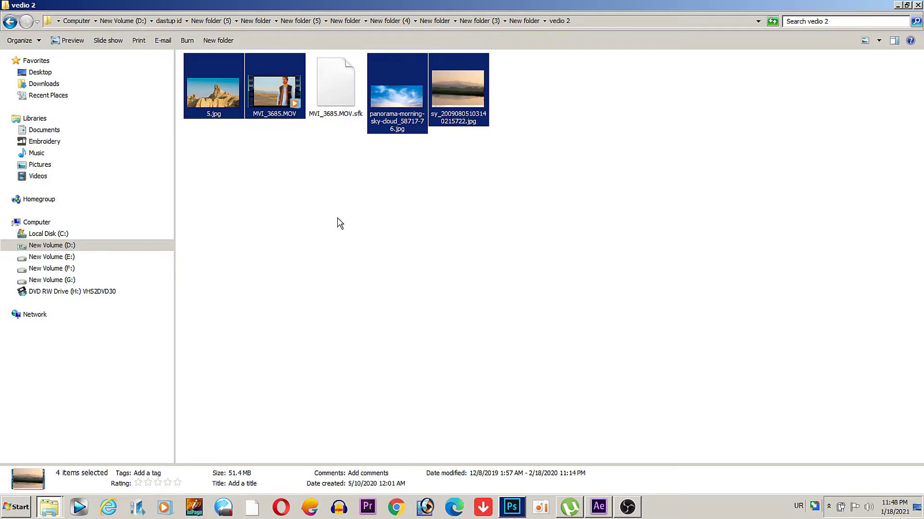
{"action": "left_click", "coordinate": [333, 223]}
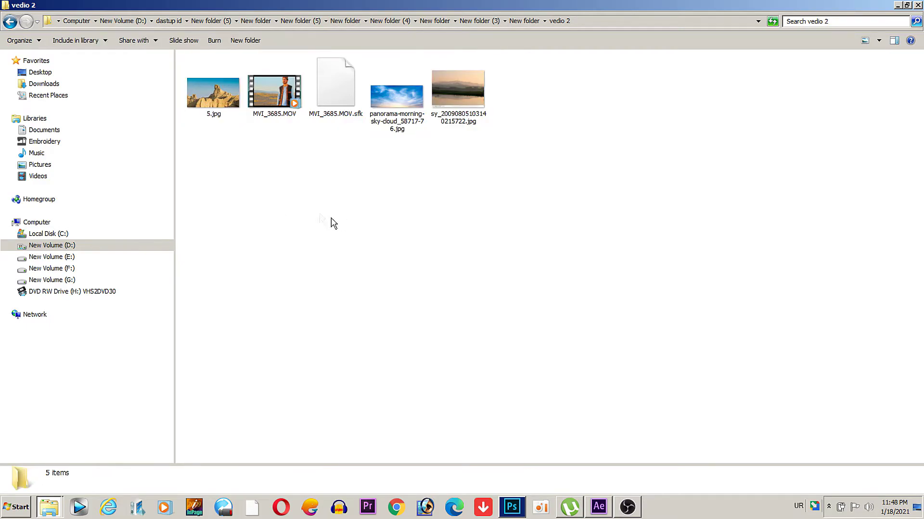
{"action": "left_click", "coordinate": [225, 97]}
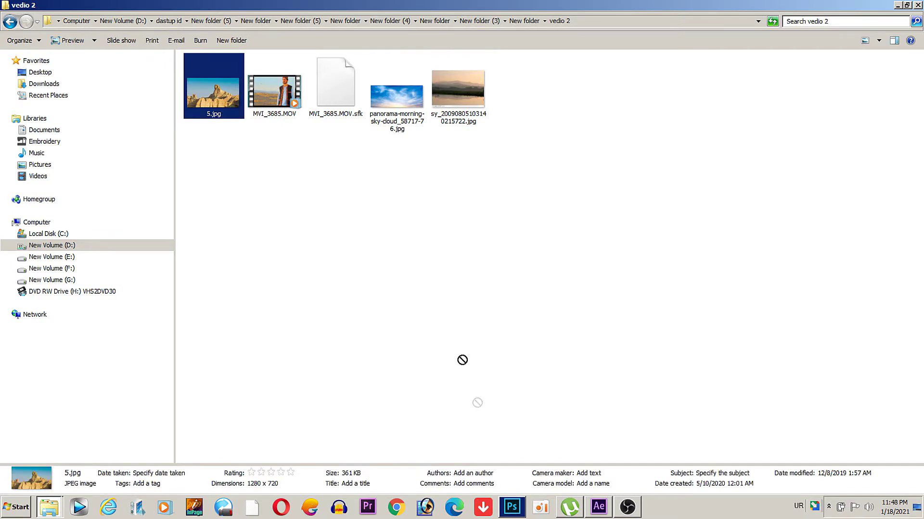
{"action": "left_click", "coordinate": [513, 508]}
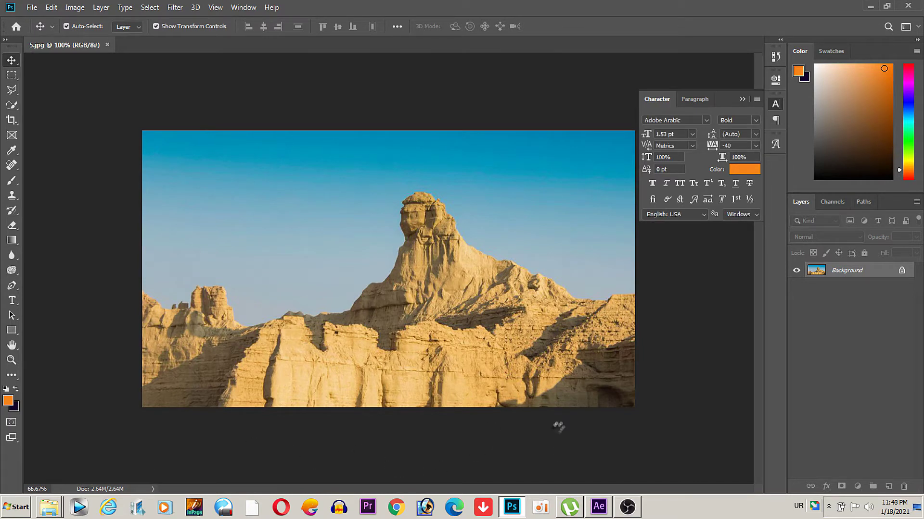
Step: Return to After Effects, leaving 5.jpg open in Photoshop
{"action": "left_click", "coordinate": [597, 509]}
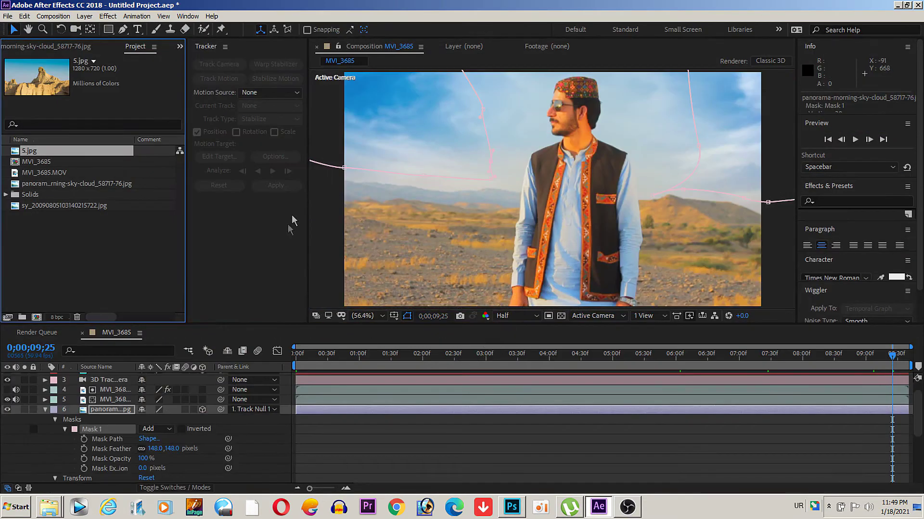
Step: Save the current frame as a layered Photoshop file 'pic 1.psd' on the Desktop
{"action": "left_click", "coordinate": [52, 16]}
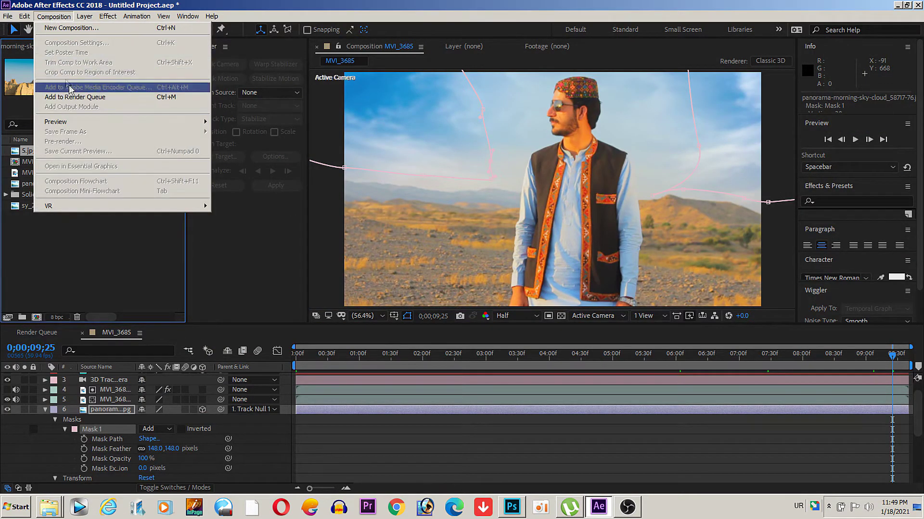
{"action": "left_click", "coordinate": [313, 382]}
{"action": "left_click", "coordinate": [313, 383]}
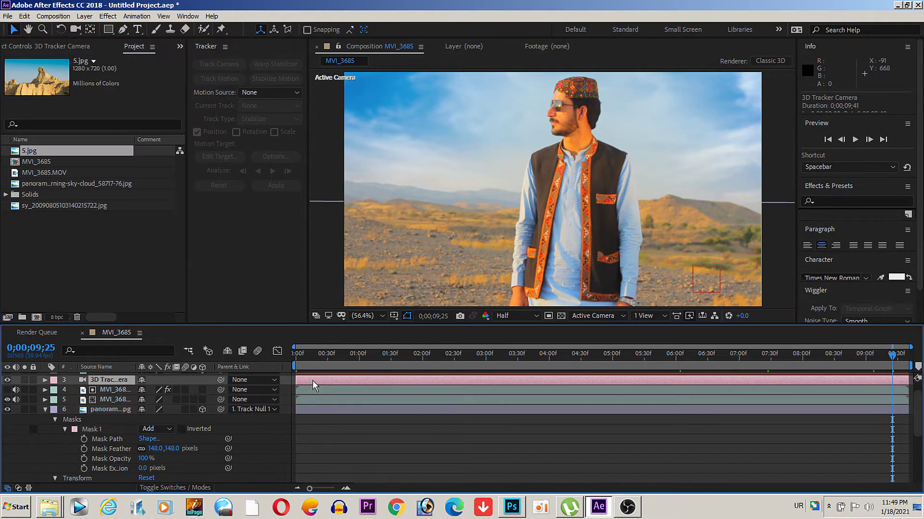
{"action": "left_click", "coordinate": [53, 17]}
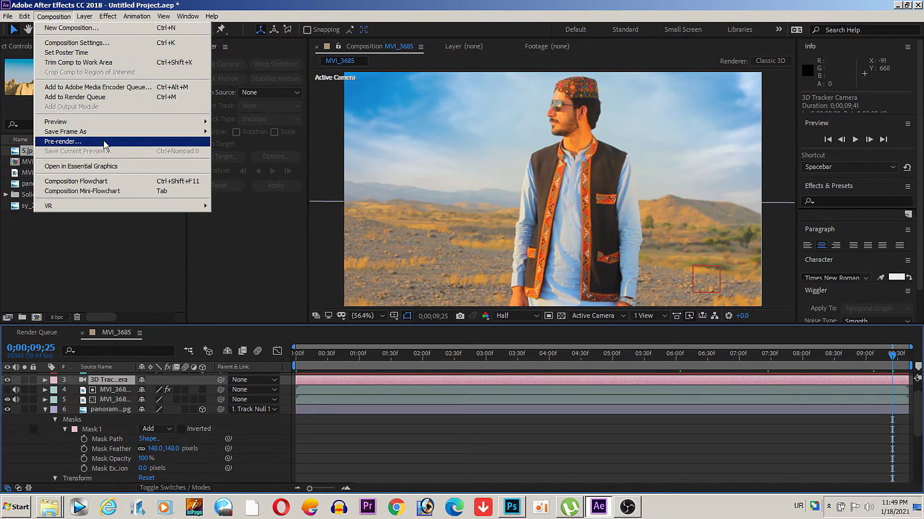
{"action": "mouse_move", "coordinate": [107, 131]}
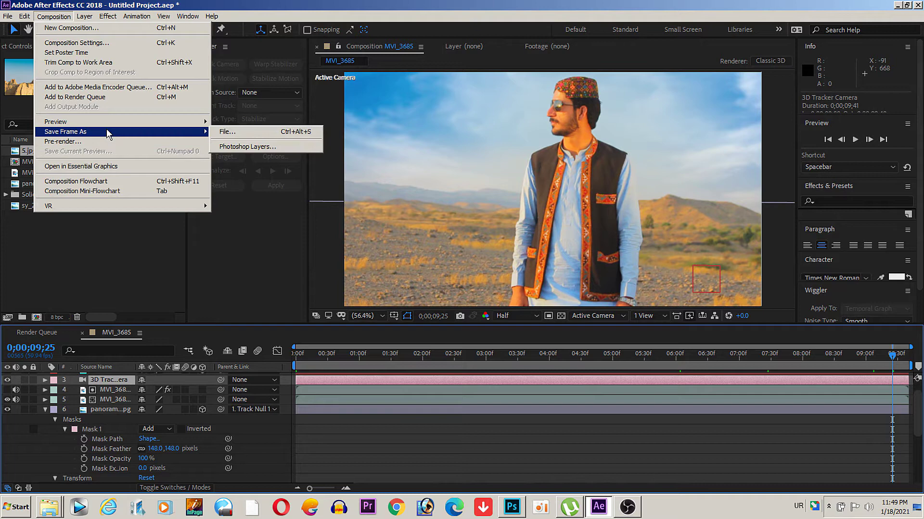
{"action": "left_click", "coordinate": [264, 146]}
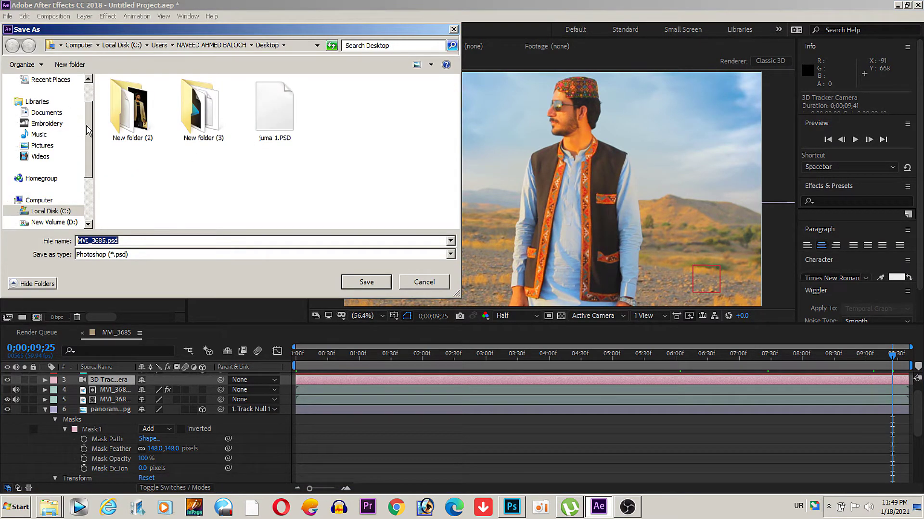
{"action": "scroll", "coordinate": [88, 128], "scroll_direction": "up", "scroll_amount": 2}
{"action": "left_click", "coordinate": [54, 97]}
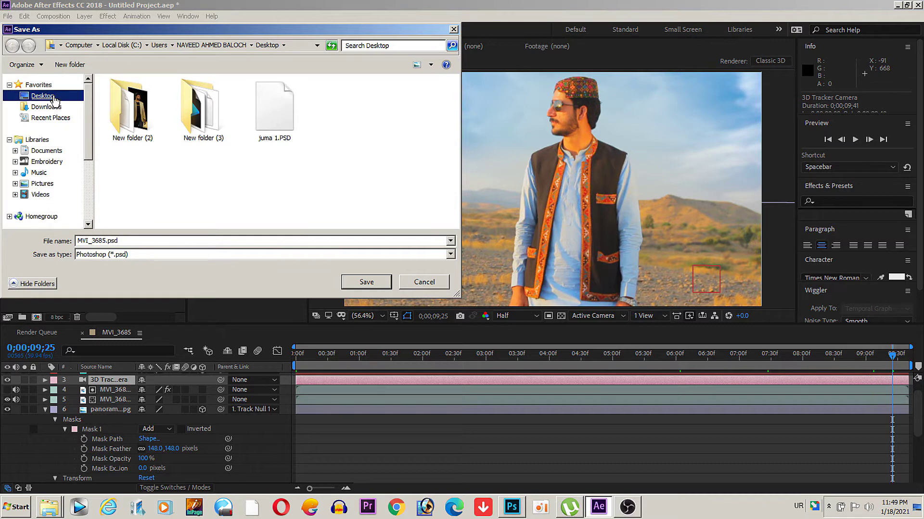
{"action": "left_click", "coordinate": [127, 242]}
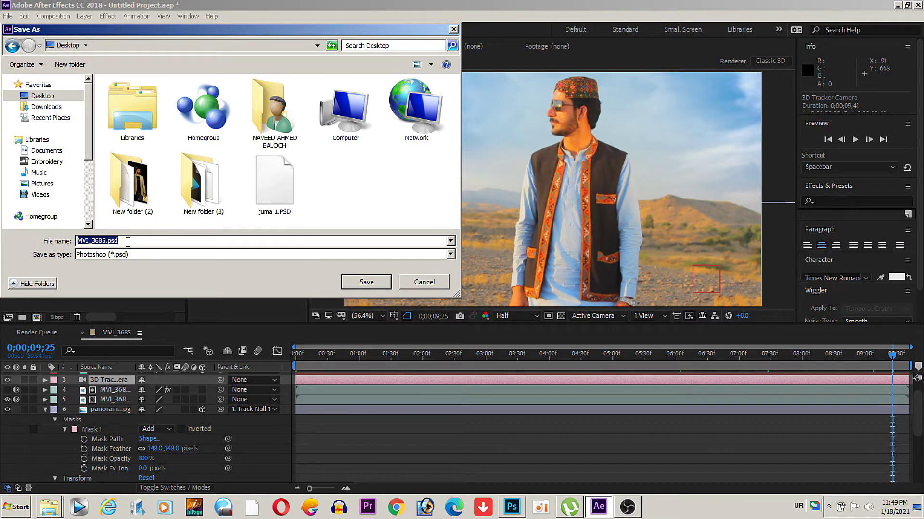
{"action": "key", "text": "alt+shift"}
{"action": "type", "text": "pic 1"}
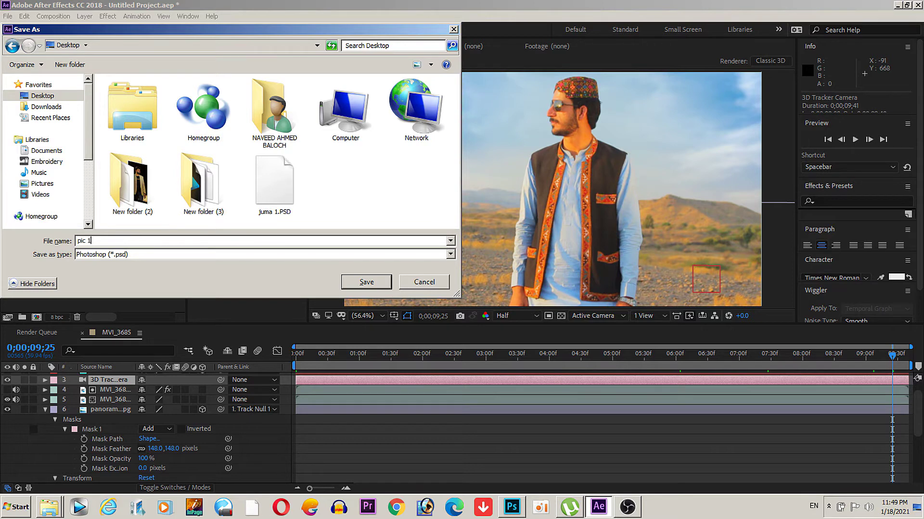
{"action": "left_click", "coordinate": [366, 283]}
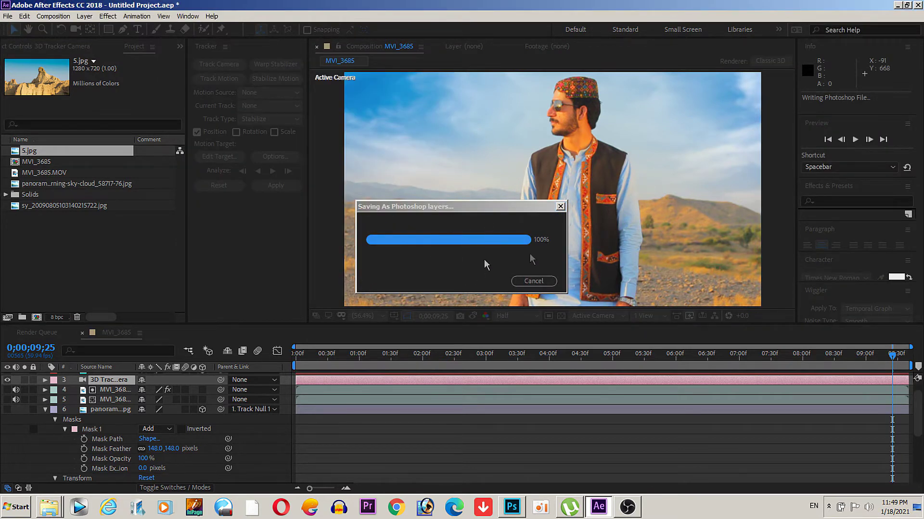
Step: Open the exported pic 1.PSD from the Desktop in Photoshop beside the rock photo 5.jpg
{"action": "left_click", "coordinate": [572, 274]}
{"action": "left_click", "coordinate": [515, 508]}
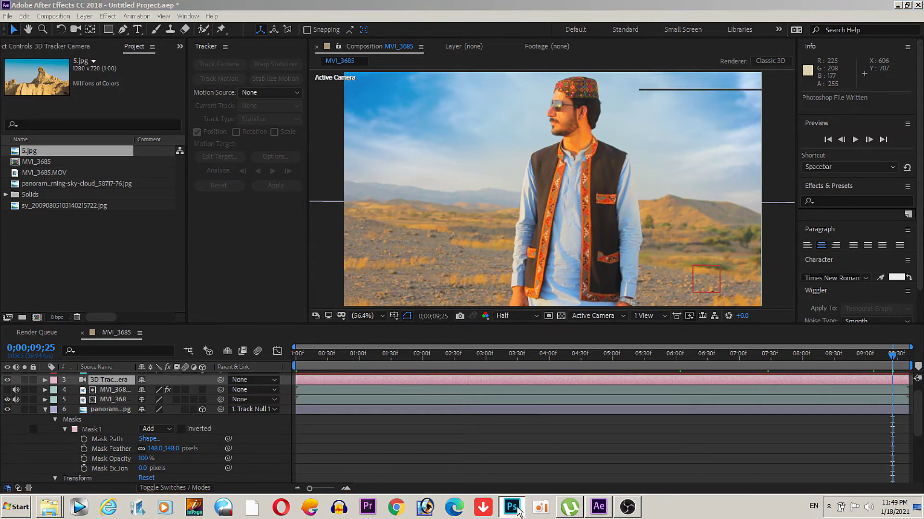
{"action": "key", "text": "ctrl+o"}
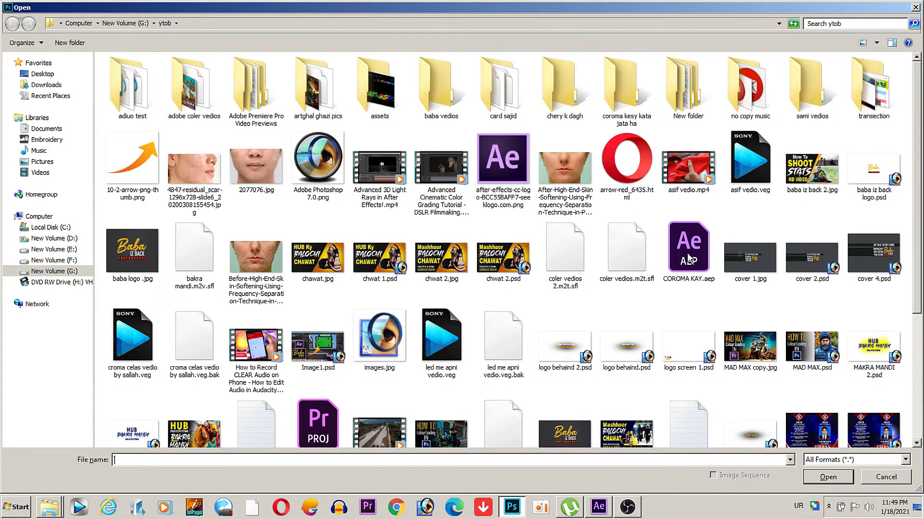
{"action": "left_click", "coordinate": [47, 76]}
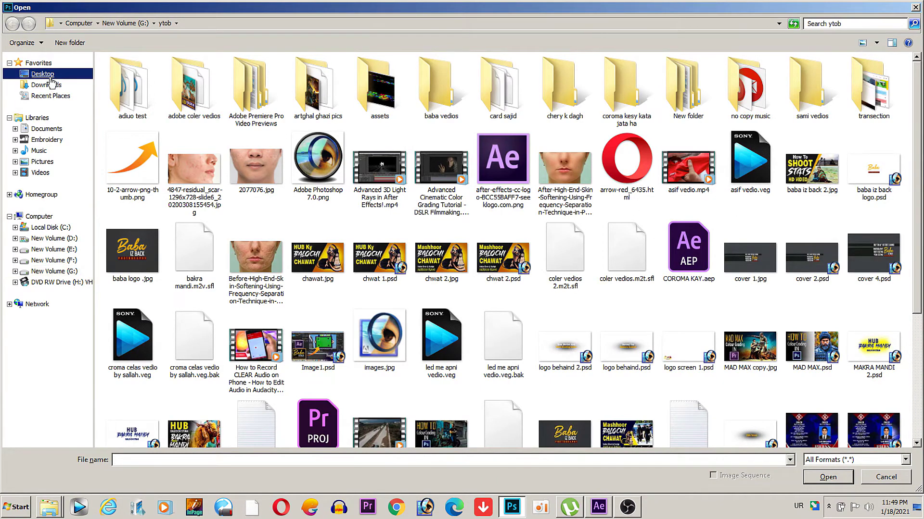
{"action": "double_click", "coordinate": [506, 240]}
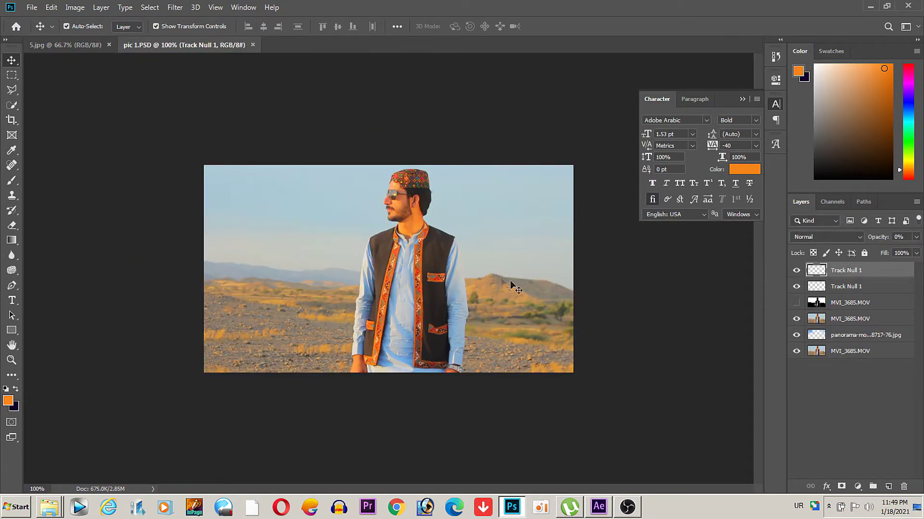
{"action": "left_click", "coordinate": [87, 46]}
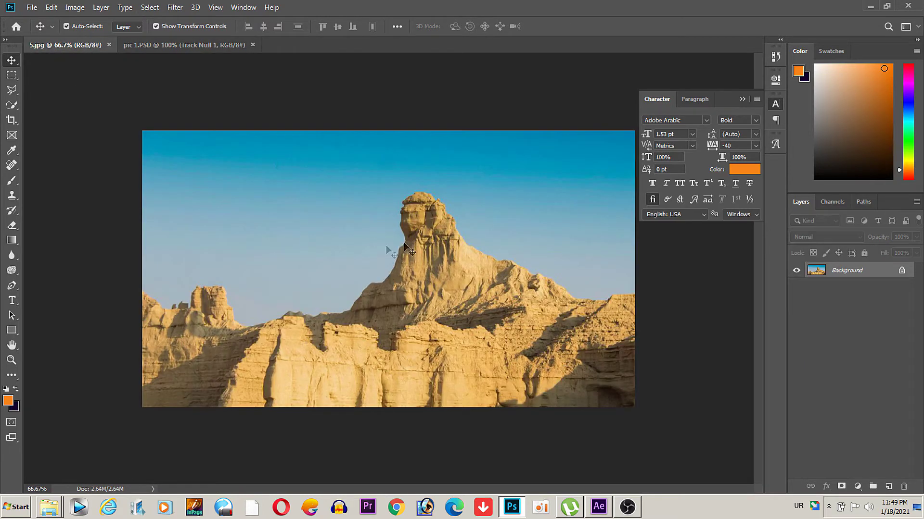
Step: At 100% zoom, erase every leftover sky area around the rock with the Magic Eraser
{"action": "key", "text": "ctrl+space"}
{"action": "left_click", "coordinate": [421, 251]}
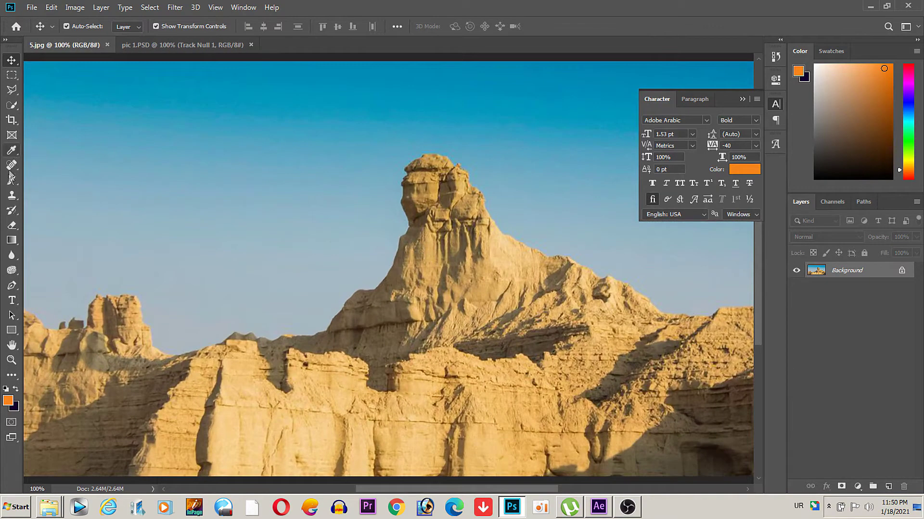
{"action": "right_click", "coordinate": [16, 223]}
{"action": "left_click", "coordinate": [63, 247]}
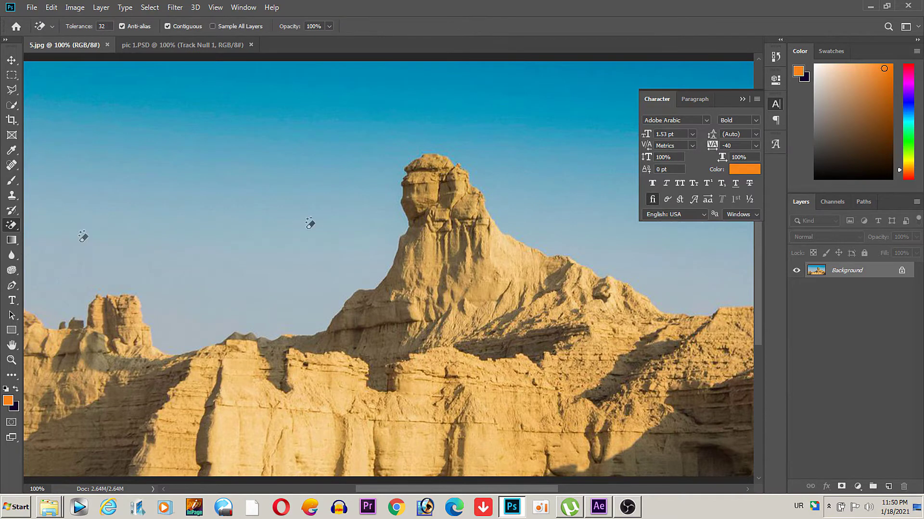
{"action": "left_click", "coordinate": [359, 216]}
{"action": "left_click", "coordinate": [382, 150]}
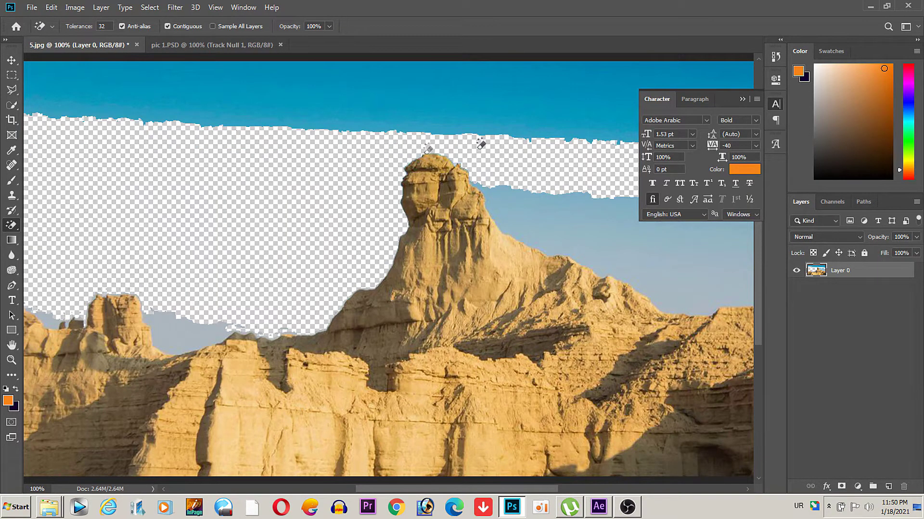
{"action": "left_click", "coordinate": [564, 217]}
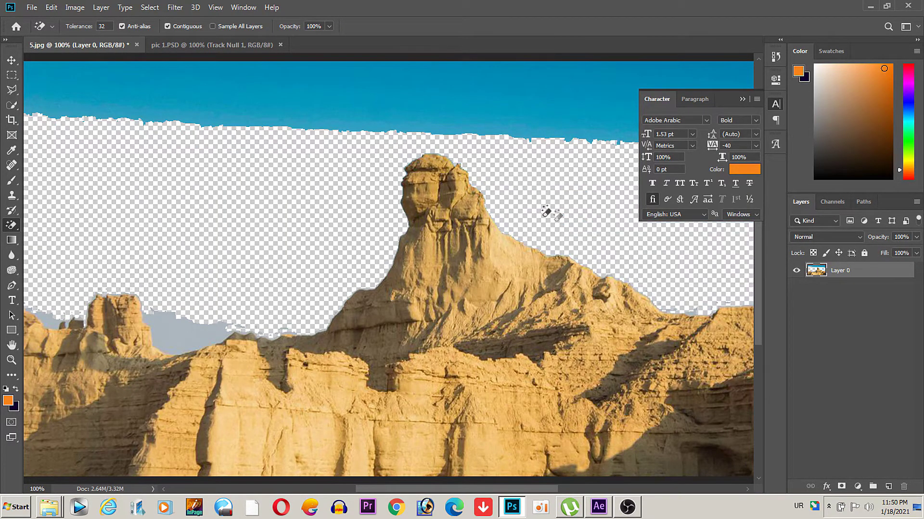
{"action": "left_click", "coordinate": [524, 102]}
{"action": "left_click", "coordinate": [514, 131]}
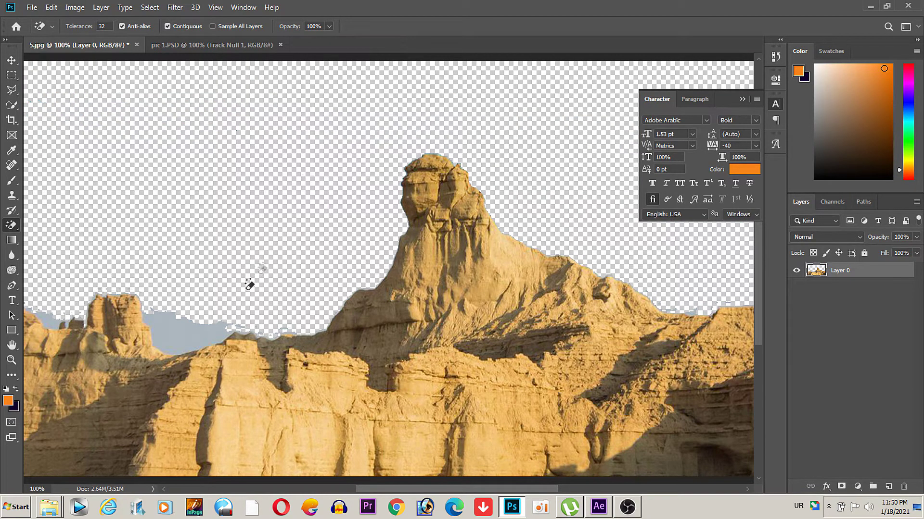
{"action": "left_click", "coordinate": [182, 335]}
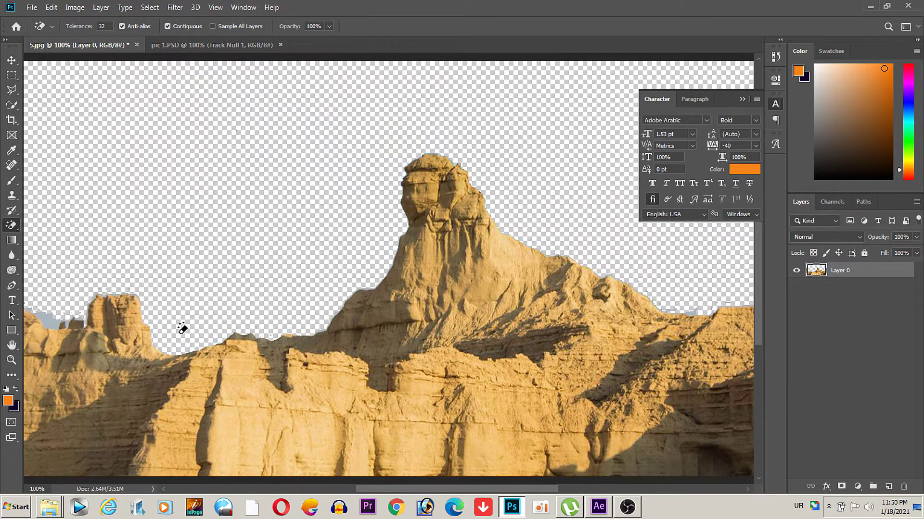
{"action": "left_click", "coordinate": [52, 321]}
Step: Fit the whole rock image in the window, select all, and bring up pic 1.PSD
{"action": "key", "text": "ctrl+minus"}
{"action": "scroll", "coordinate": [454, 225], "scroll_direction": "up", "scroll_amount": 1}
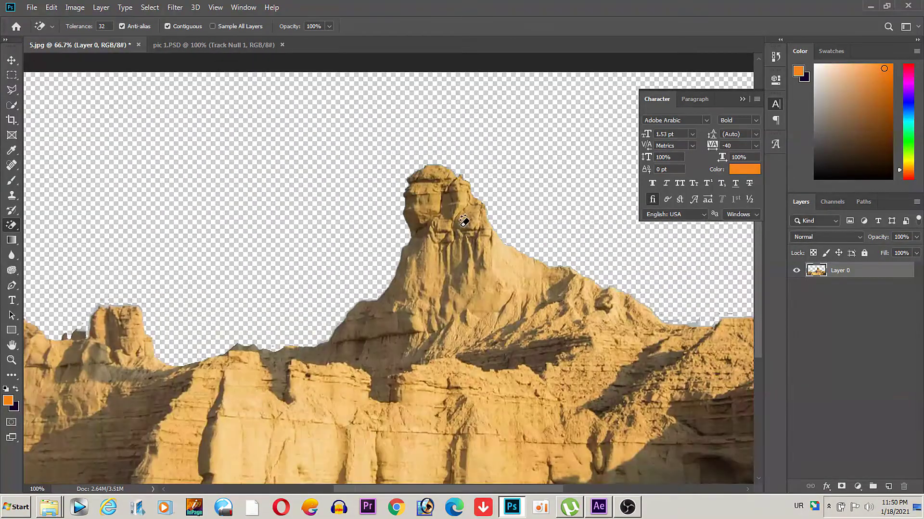
{"action": "left_click", "coordinate": [442, 266], "text": "alt"}
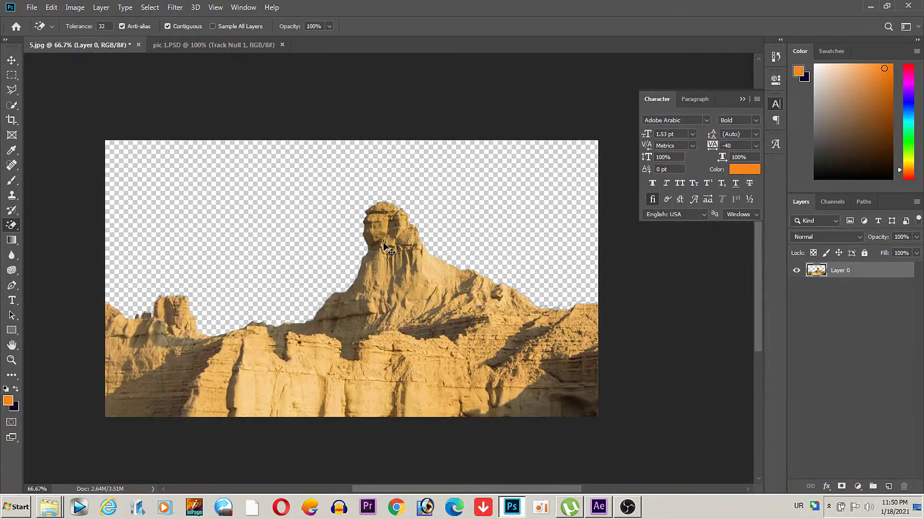
{"action": "key", "text": "ctrl+a"}
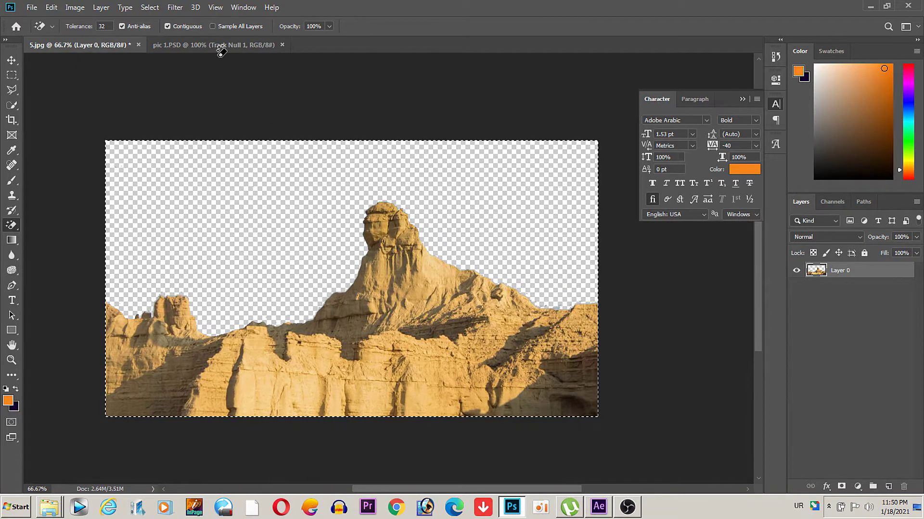
{"action": "left_click", "coordinate": [222, 51]}
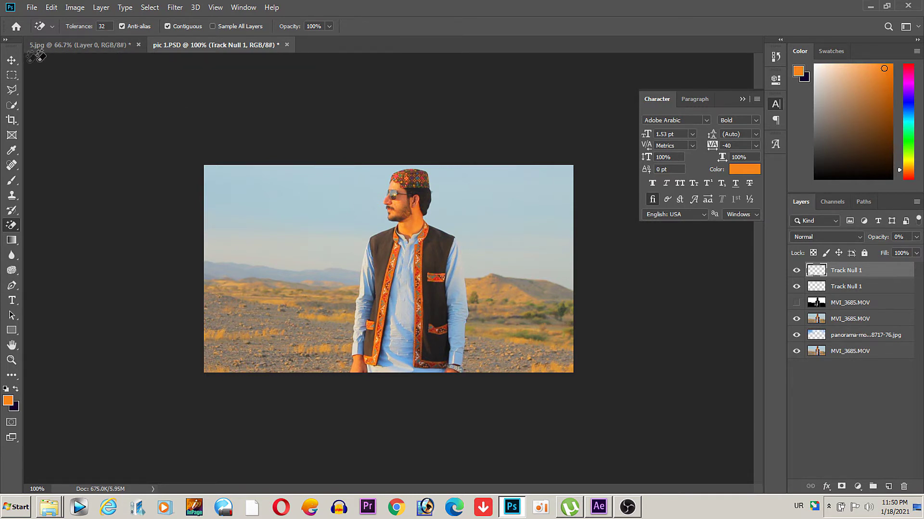
Step: Scale down the Track Null 1 layer and position it over the photo
{"action": "left_click", "coordinate": [11, 61]}
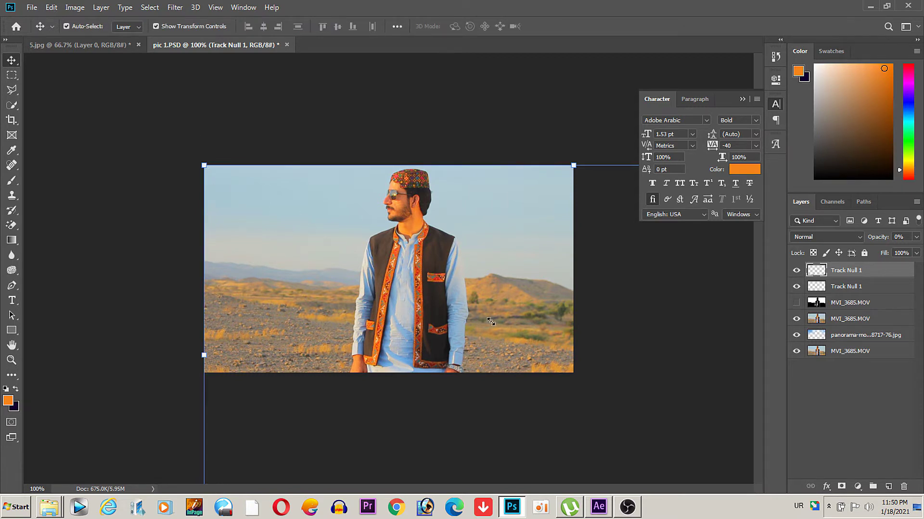
{"action": "left_click_drag", "start_coordinate": [490, 321], "coordinate": [639, 386]}
{"action": "mouse_move", "coordinate": [727, 441]}
{"action": "left_mouse_down"}
{"action": "mouse_move", "coordinate": [454, 308]}
{"action": "mouse_move", "coordinate": [399, 238]}
{"action": "left_mouse_up"}
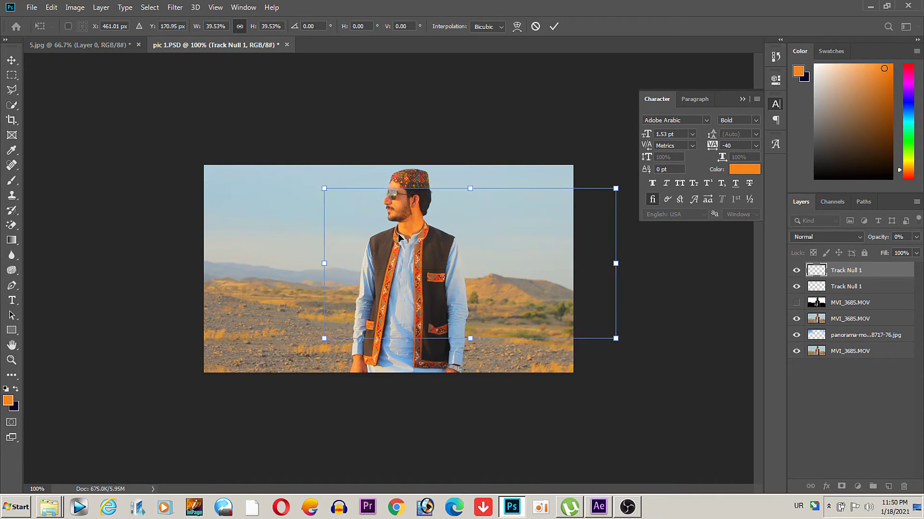
{"action": "key", "text": "Return"}
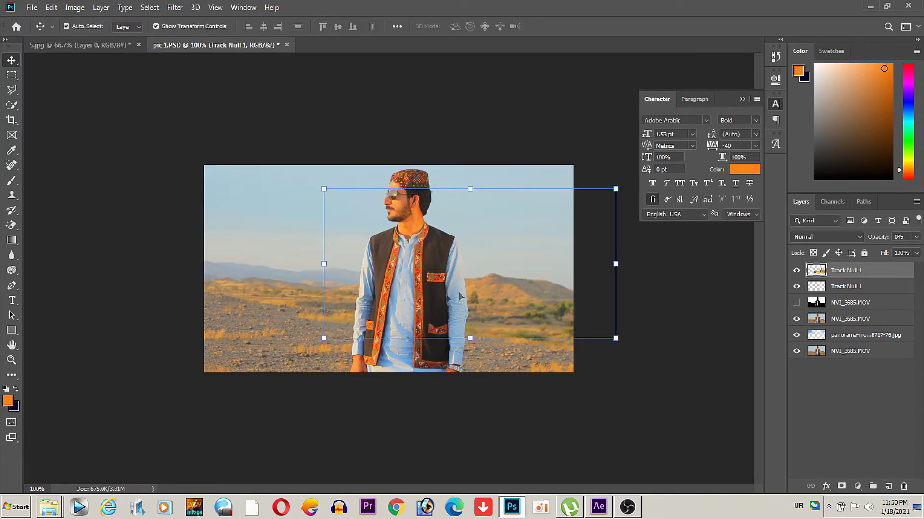
Step: Carry the rock layer from 5.jpg into pic 1.PSD, shrinking it to about 39%
{"action": "left_click", "coordinate": [109, 42]}
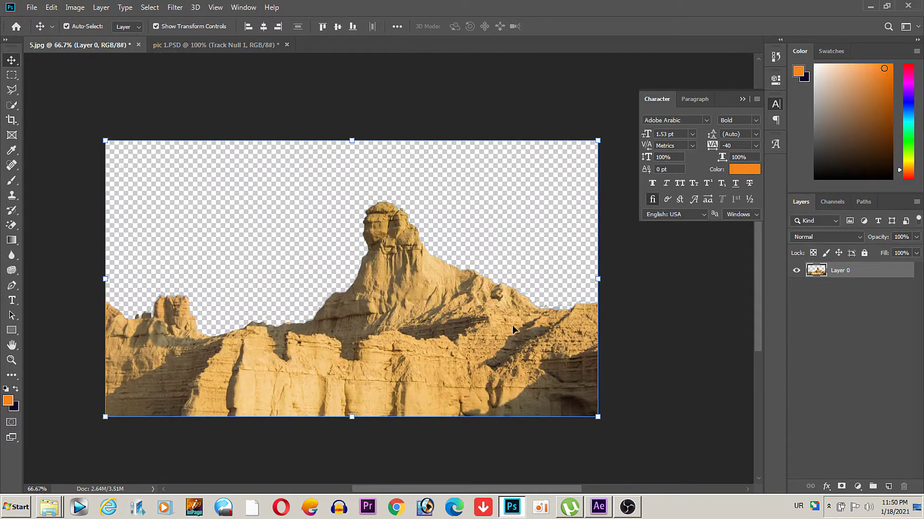
{"action": "key", "text": "alt+shift"}
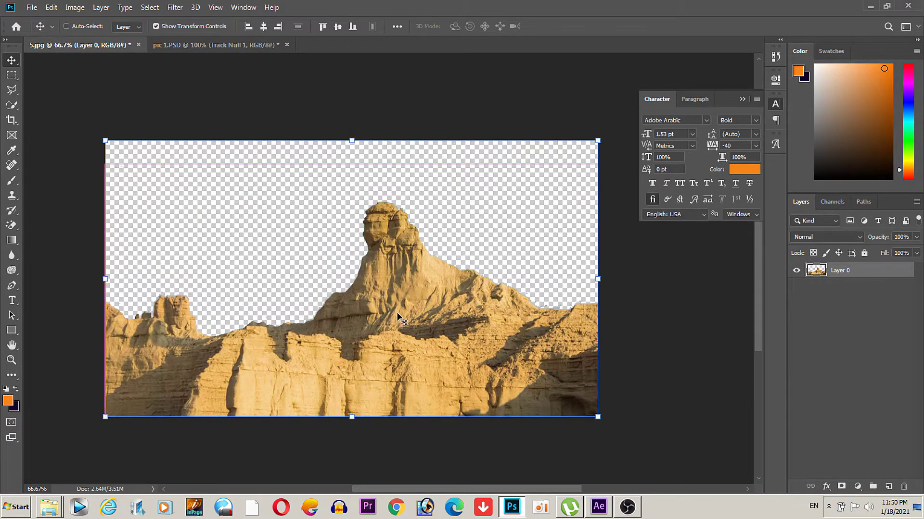
{"action": "mouse_move", "coordinate": [397, 313]}
{"action": "left_mouse_down"}
{"action": "mouse_move", "coordinate": [353, 58]}
{"action": "mouse_move", "coordinate": [404, 178]}
{"action": "left_mouse_up"}
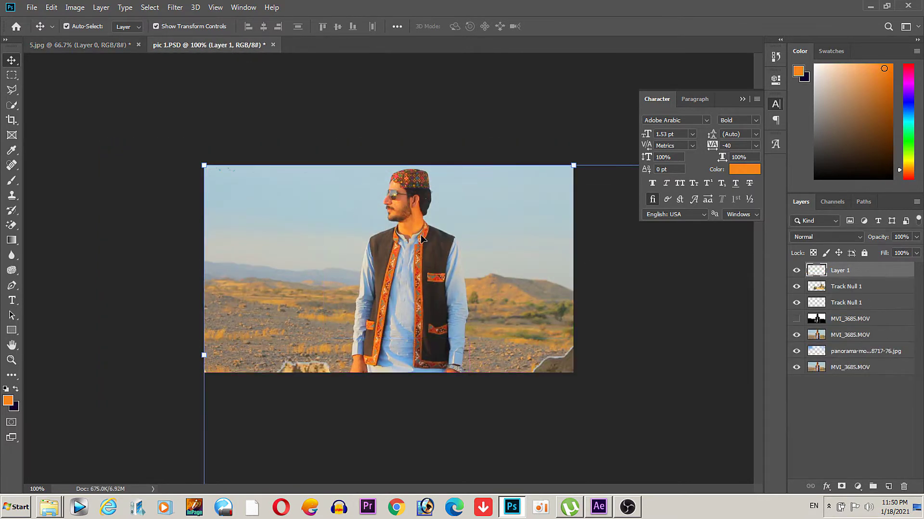
{"action": "left_click_drag", "start_coordinate": [206, 165], "coordinate": [685, 427]}
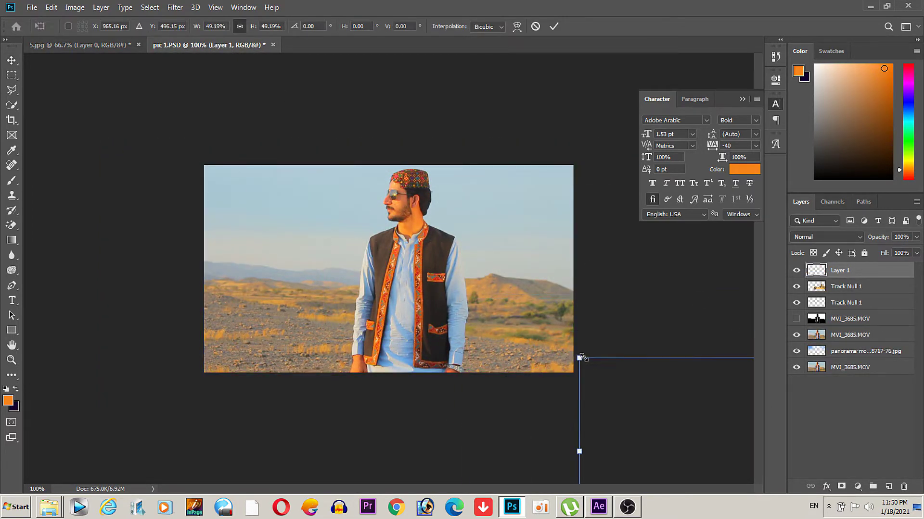
{"action": "left_click_drag", "start_coordinate": [686, 427], "coordinate": [385, 243]}
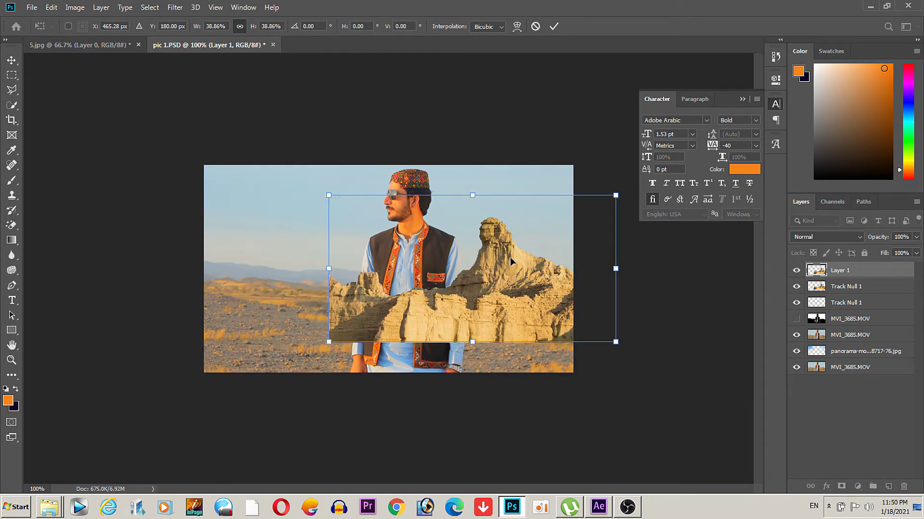
{"action": "key", "text": "Return"}
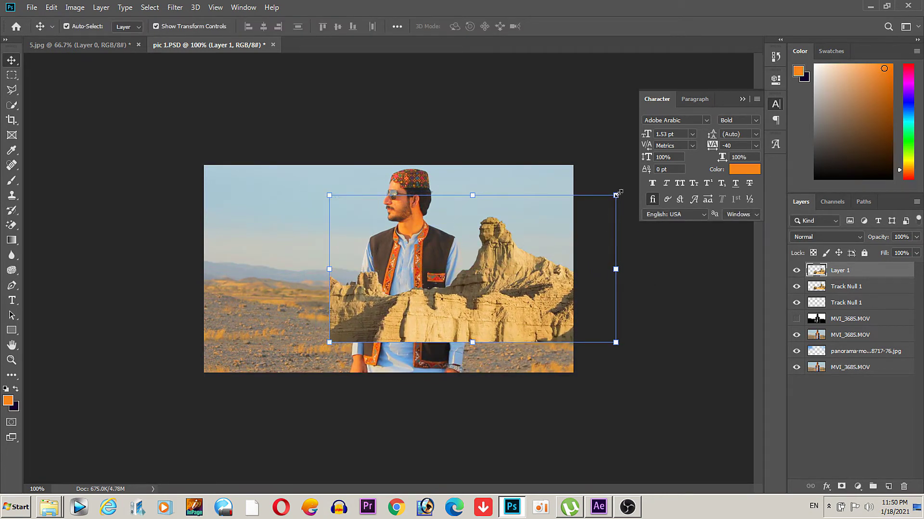
Step: Enlarge the rock to about 76% and shift it right in front of the man
{"action": "left_click_drag", "start_coordinate": [615, 195], "coordinate": [557, 242]}
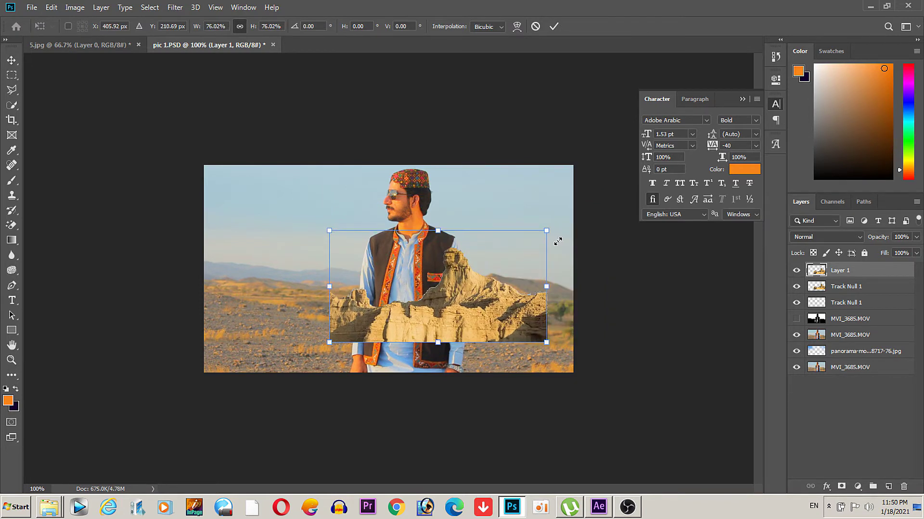
{"action": "left_click_drag", "start_coordinate": [473, 311], "coordinate": [510, 307]}
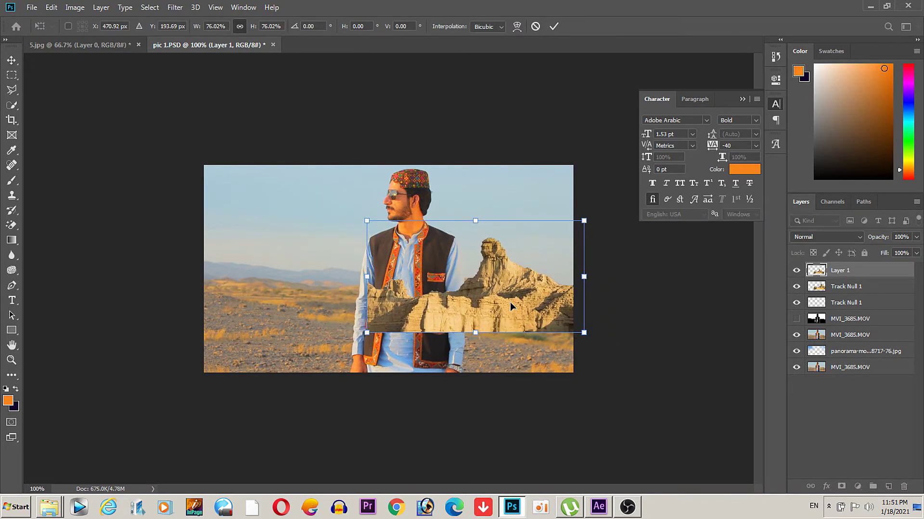
{"action": "key", "text": "Return"}
{"action": "key", "text": "ctrl+plus"}
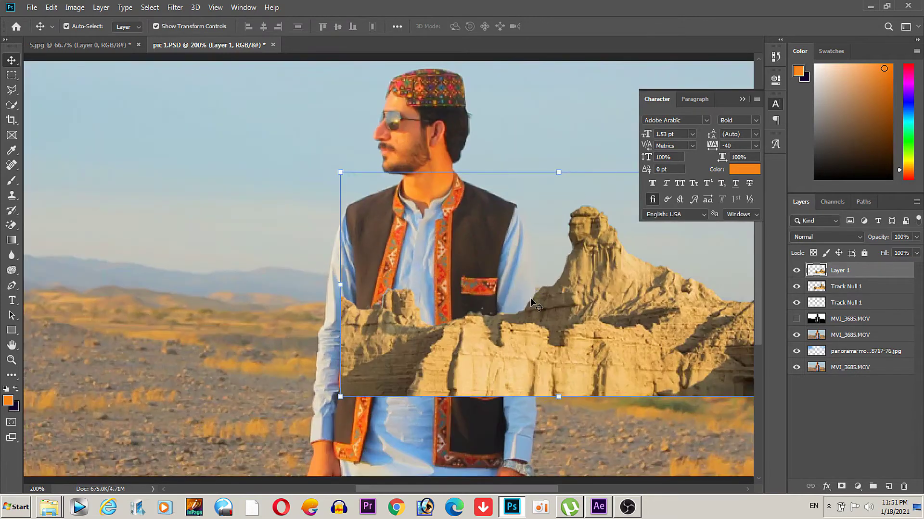
Step: Erase the rock where it covers the man's vest and arm with a small standard eraser
{"action": "left_click", "coordinate": [11, 225]}
{"action": "right_click", "coordinate": [11, 226]}
{"action": "left_click", "coordinate": [48, 224]}
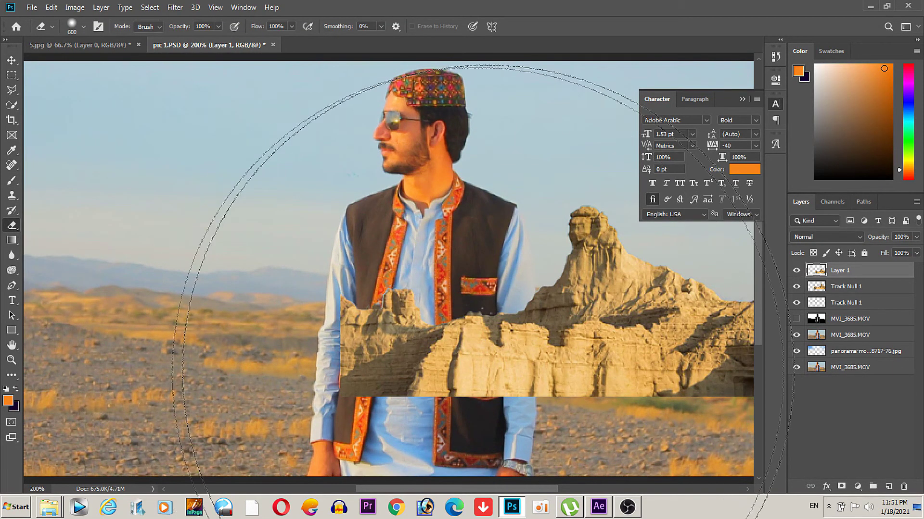
{"action": "key", "text": "bracketleft"}
{"action": "key", "text": "bracketleft"}
{"action": "key", "text": "bracketleft"}
{"action": "key", "text": "bracketleft"}
{"action": "key", "text": "bracketleft"}
{"action": "key", "text": "bracketleft"}
{"action": "key", "text": "bracketleft"}
{"action": "mouse_move", "coordinate": [473, 374]}
{"action": "left_mouse_down"}
{"action": "mouse_move", "coordinate": [534, 413]}
{"action": "mouse_move", "coordinate": [660, 423]}
{"action": "mouse_move", "coordinate": [569, 406]}
{"action": "mouse_move", "coordinate": [483, 311]}
{"action": "left_mouse_up"}
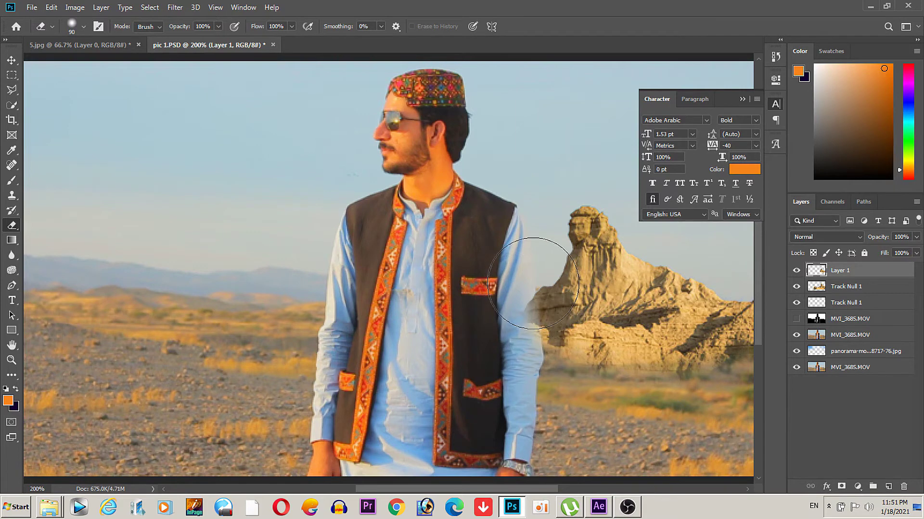
Step: Rescale the rock to about 82% and nudge it to sit beside the man's shoulder
{"action": "key", "text": "v"}
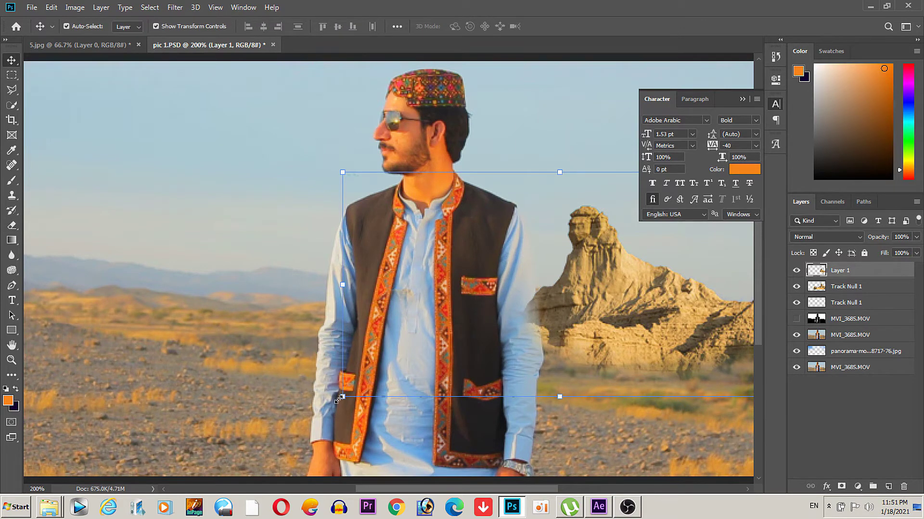
{"action": "left_click_drag", "start_coordinate": [338, 400], "coordinate": [435, 345]}
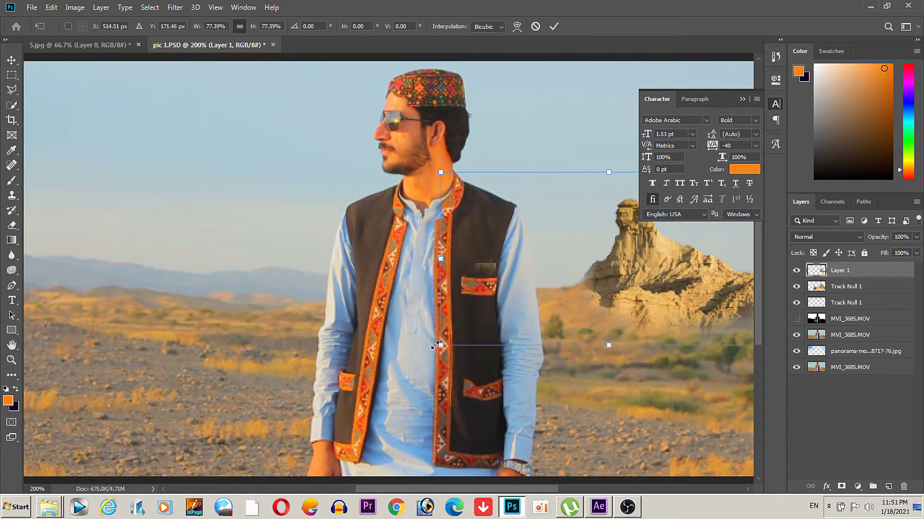
{"action": "left_click_drag", "start_coordinate": [435, 346], "coordinate": [420, 356]}
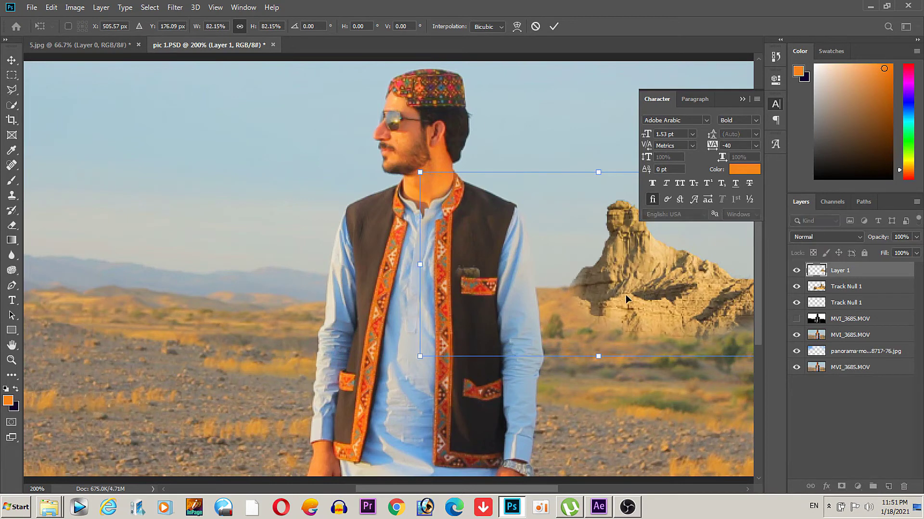
{"action": "left_click_drag", "start_coordinate": [631, 287], "coordinate": [631, 291]}
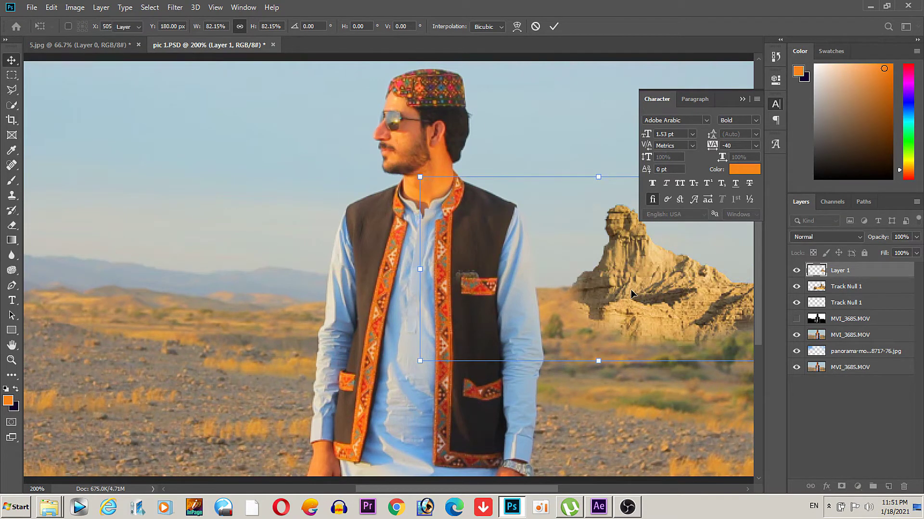
{"action": "key", "text": "Return"}
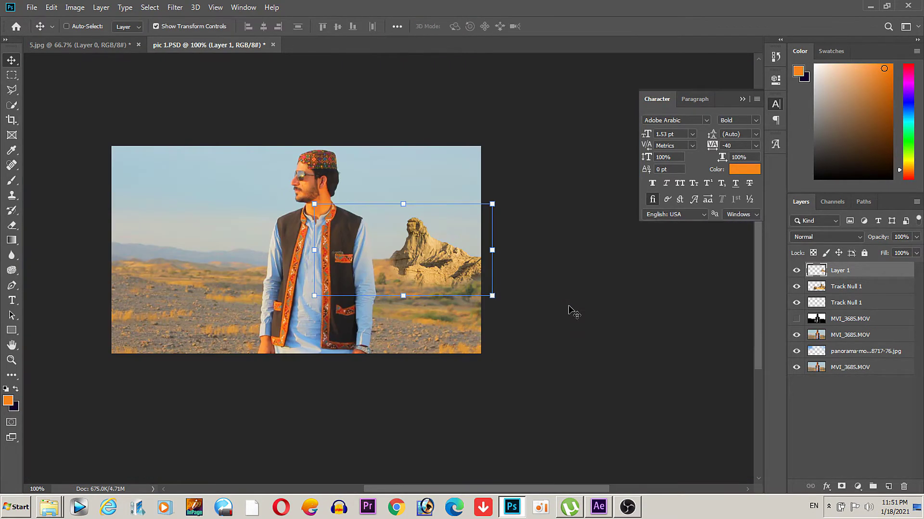
{"action": "key", "text": "ctrl+minus"}
{"action": "left_click_drag", "start_coordinate": [481, 272], "coordinate": [476, 269]}
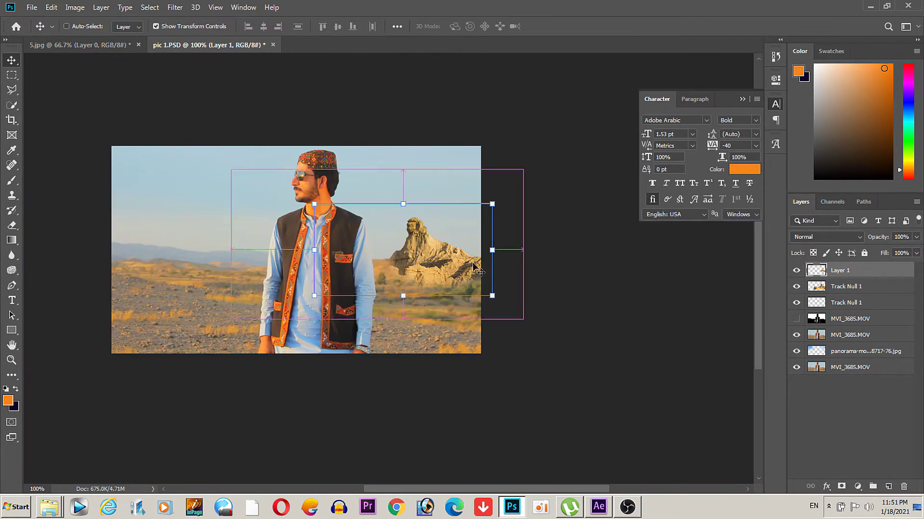
{"action": "key", "text": "ctrl+plus"}
{"action": "key", "text": "ctrl+b"}
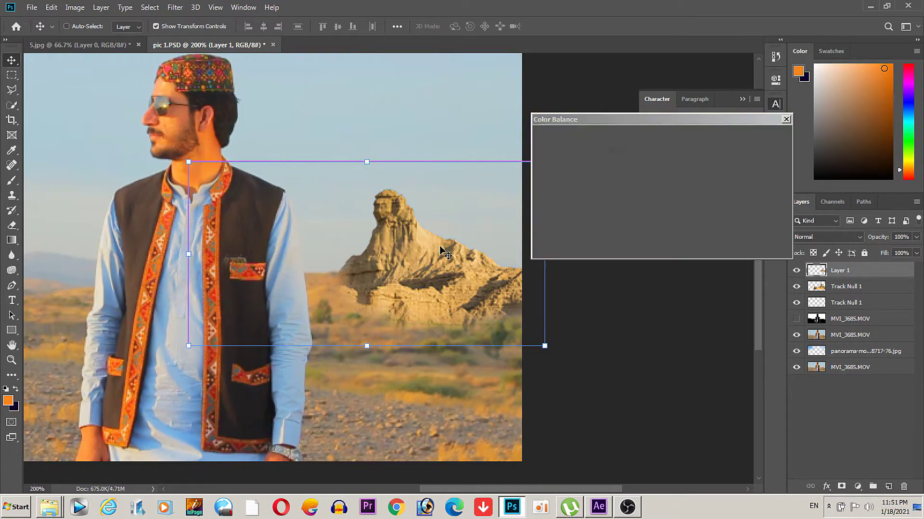
Step: Warm the rock's midtones toward yellow, then apply Curves raising midtones and shadows and lowering highlights
{"action": "left_click_drag", "start_coordinate": [638, 194], "coordinate": [627, 197]}
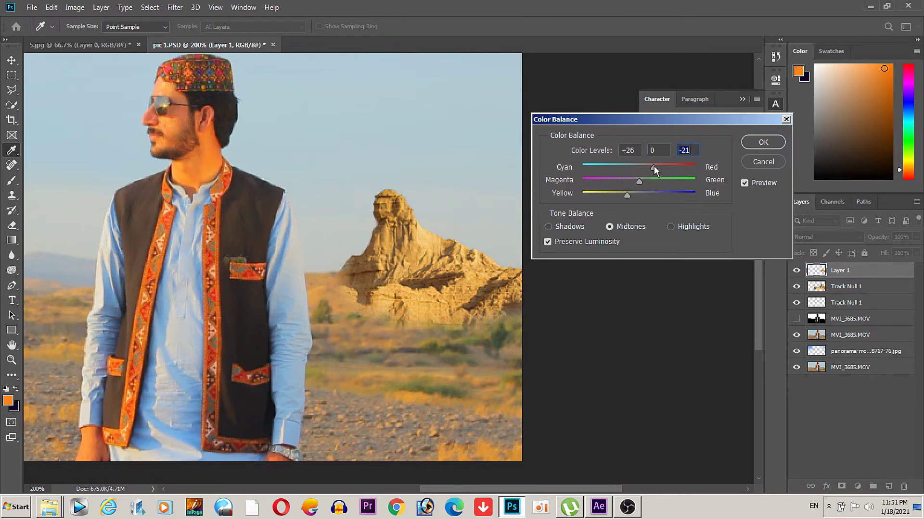
{"action": "left_click", "coordinate": [754, 142]}
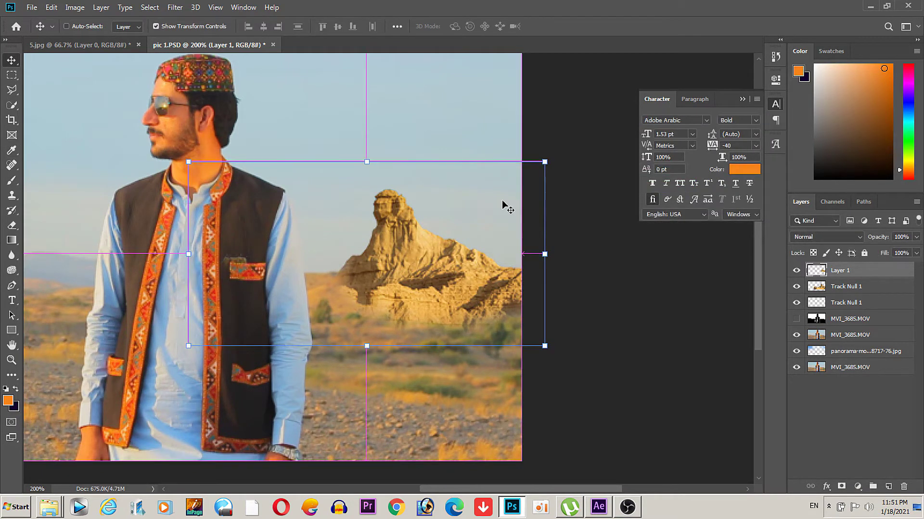
{"action": "key", "text": "ctrl+m"}
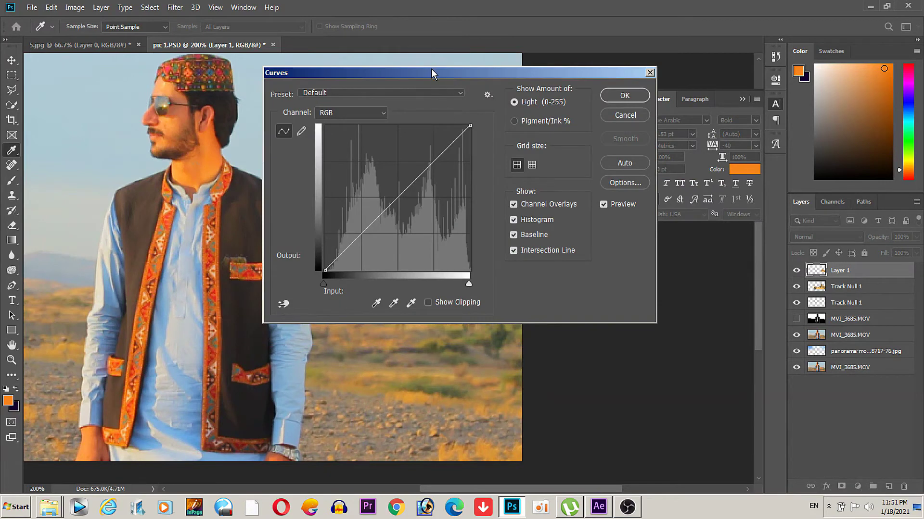
{"action": "left_click_drag", "start_coordinate": [433, 69], "coordinate": [673, 120]}
{"action": "left_click_drag", "start_coordinate": [632, 250], "coordinate": [628, 242]}
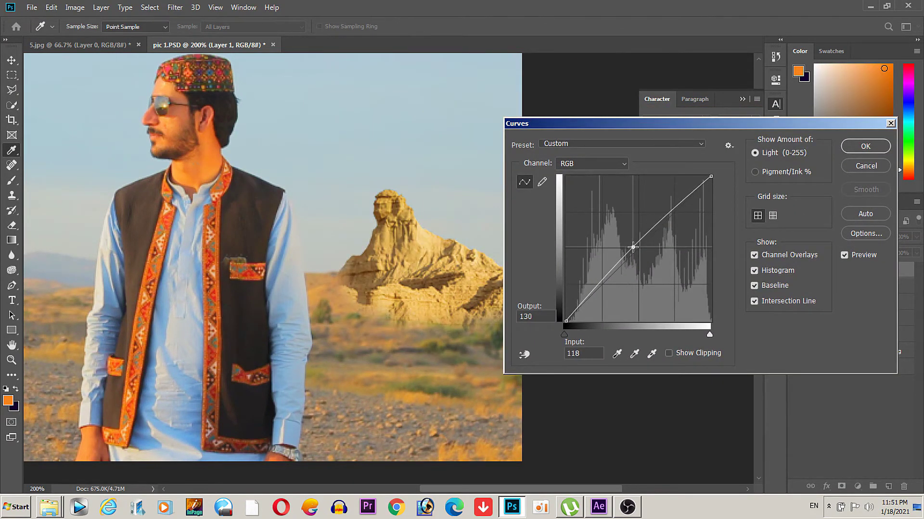
{"action": "left_click_drag", "start_coordinate": [589, 294], "coordinate": [583, 292]}
{"action": "left_click_drag", "start_coordinate": [687, 199], "coordinate": [688, 202]}
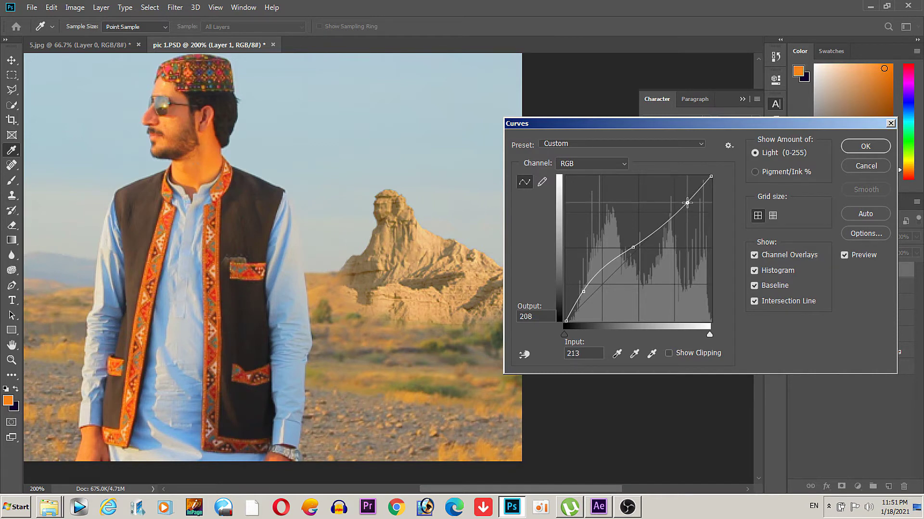
{"action": "left_click", "coordinate": [860, 150]}
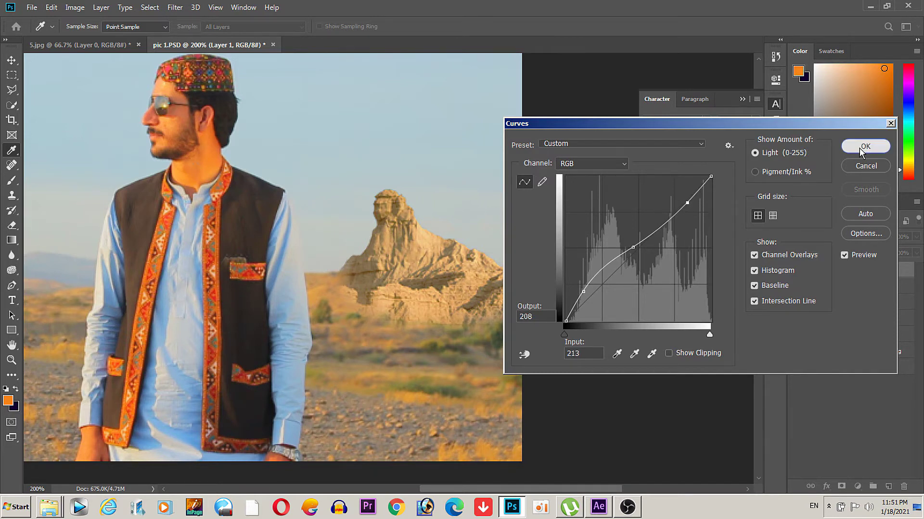
{"action": "key", "text": "v"}
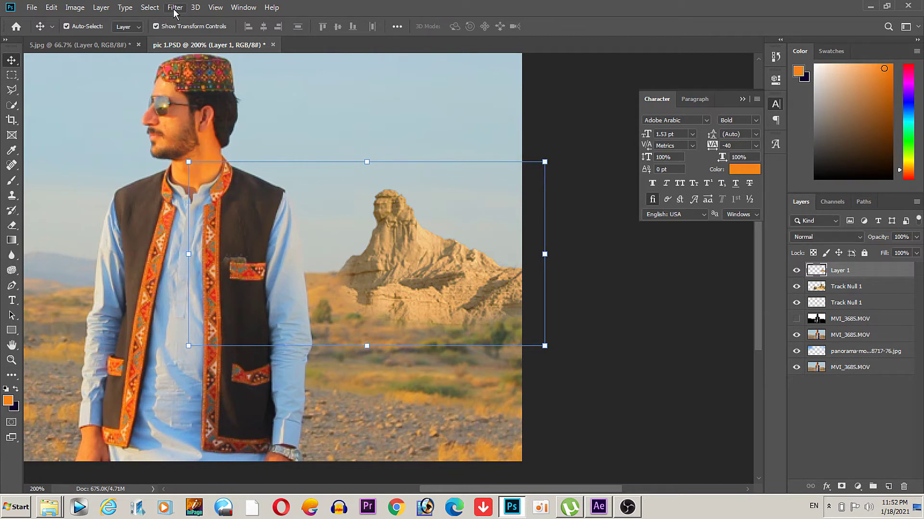
Step: Soften the rock layer's edges with a Gaussian Blur of 0.7-pixel radius
{"action": "left_click", "coordinate": [174, 8]}
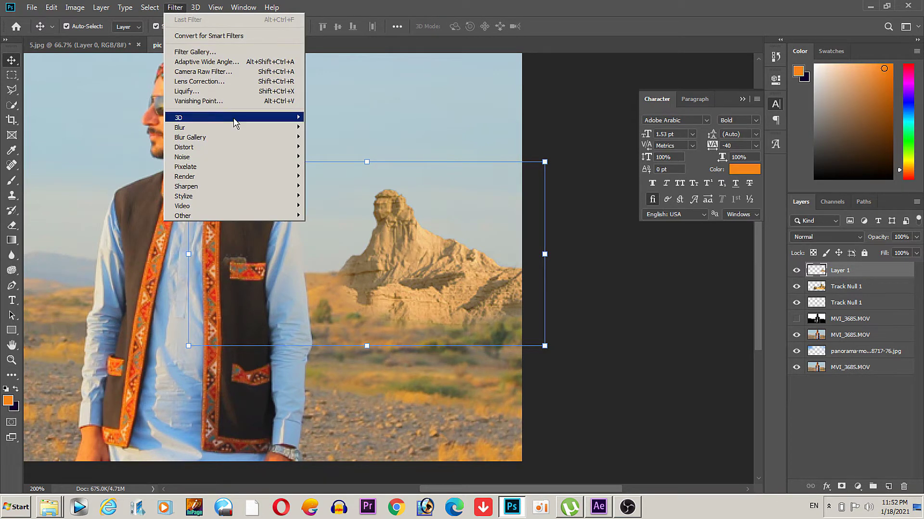
{"action": "mouse_move", "coordinate": [239, 127]}
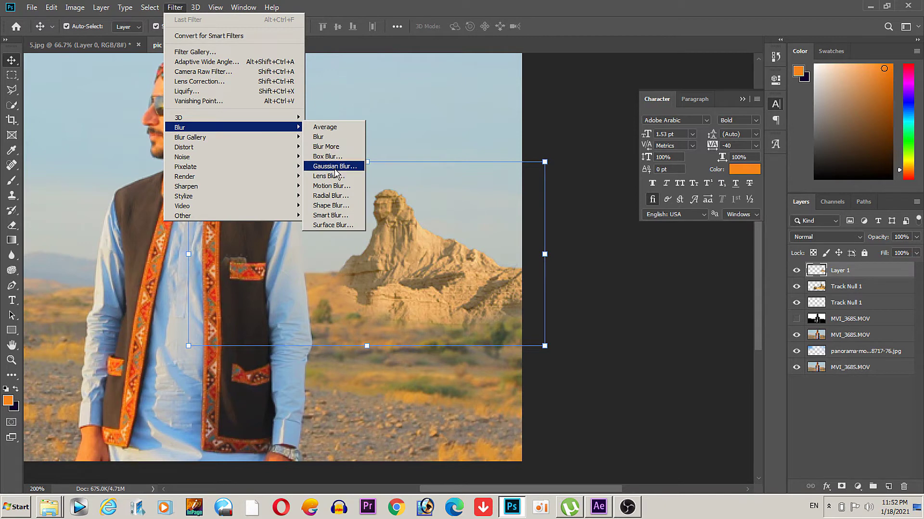
{"action": "left_click", "coordinate": [334, 167]}
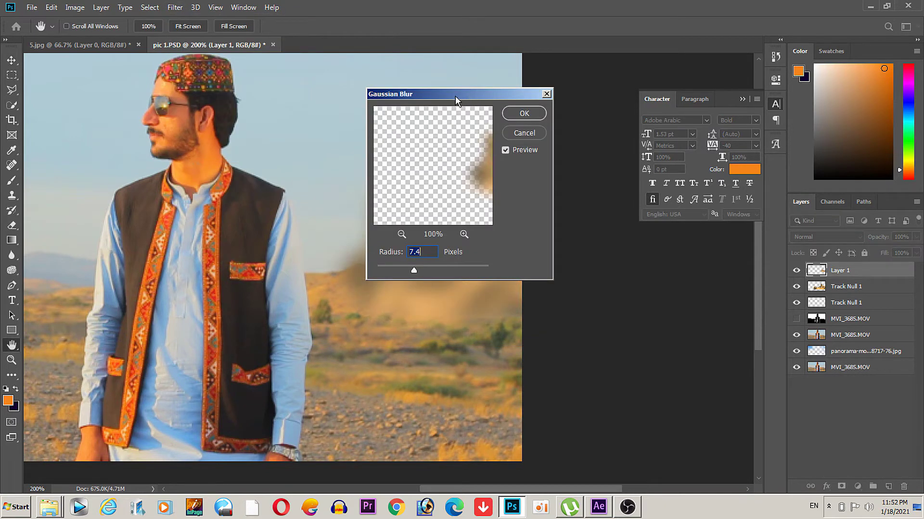
{"action": "left_click_drag", "start_coordinate": [455, 97], "coordinate": [686, 129]}
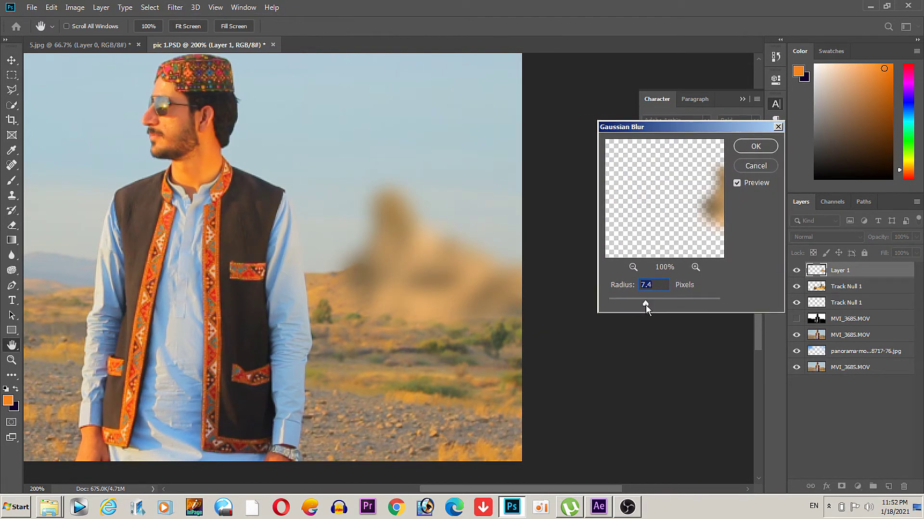
{"action": "left_click_drag", "start_coordinate": [624, 305], "coordinate": [613, 305]}
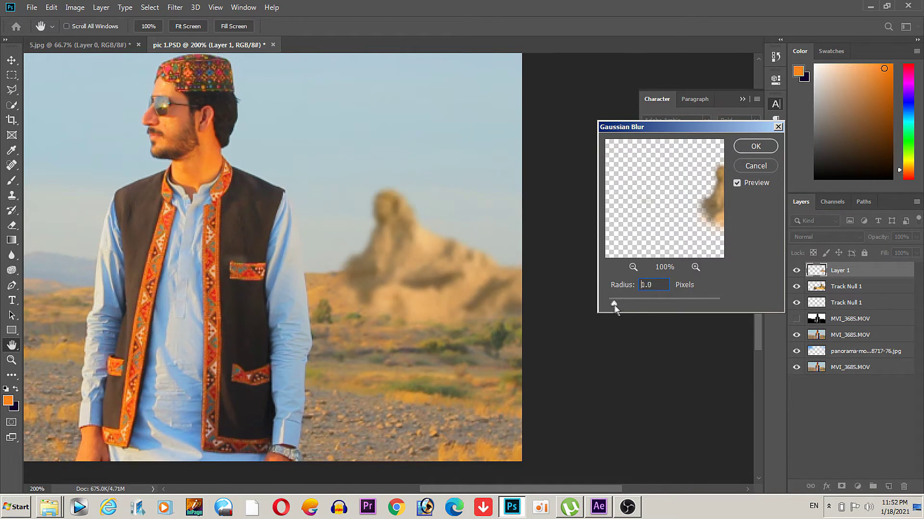
{"action": "left_click_drag", "start_coordinate": [613, 305], "coordinate": [608, 304]}
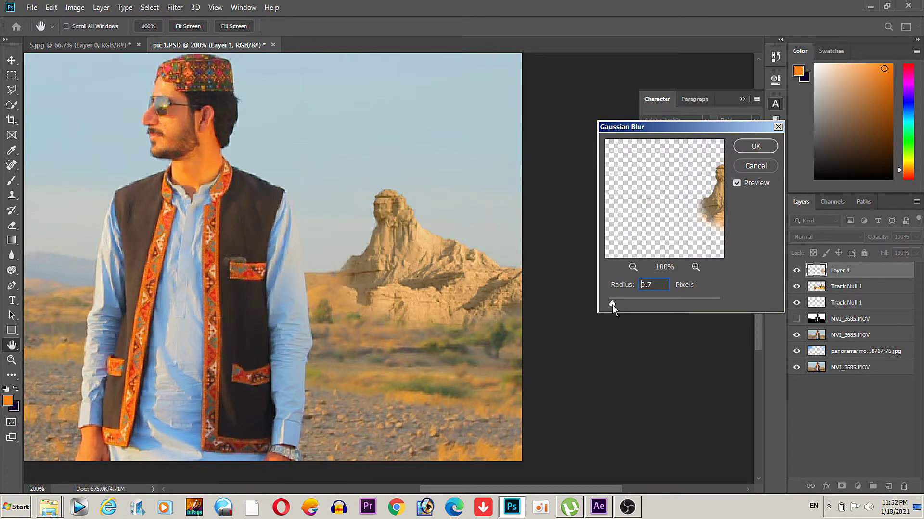
{"action": "left_click", "coordinate": [612, 304]}
{"action": "left_click", "coordinate": [756, 146]}
{"action": "key", "text": "v"}
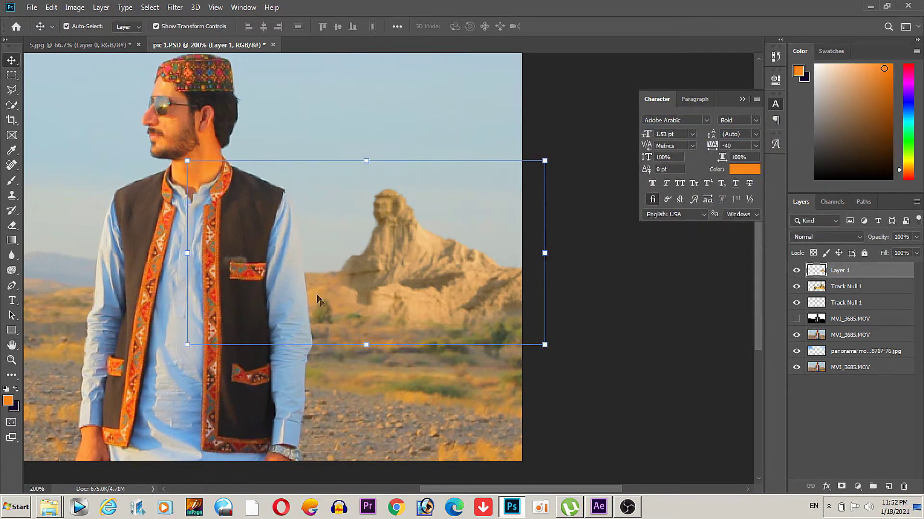
Step: Erase the dark smudge above the vest pocket and set Color Balance to +14, 0, −13
{"action": "left_click", "coordinate": [12, 225]}
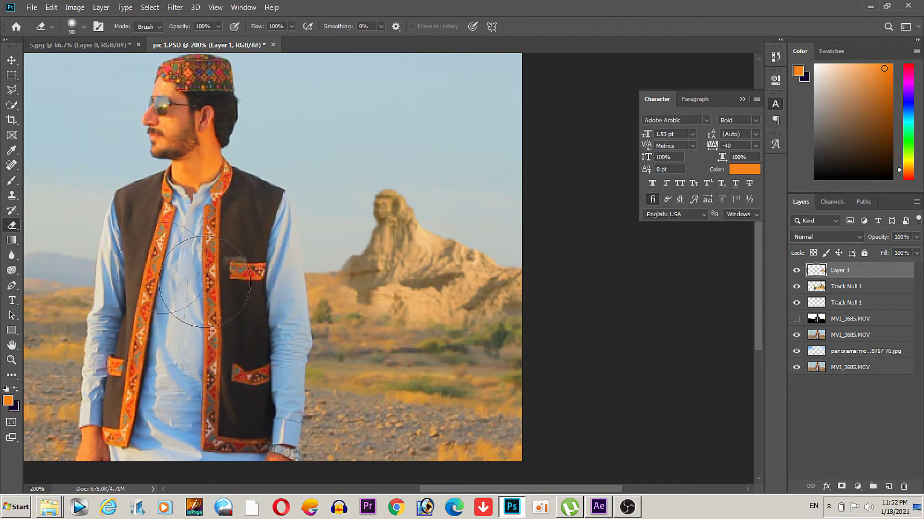
{"action": "left_click_drag", "start_coordinate": [214, 248], "coordinate": [250, 253]}
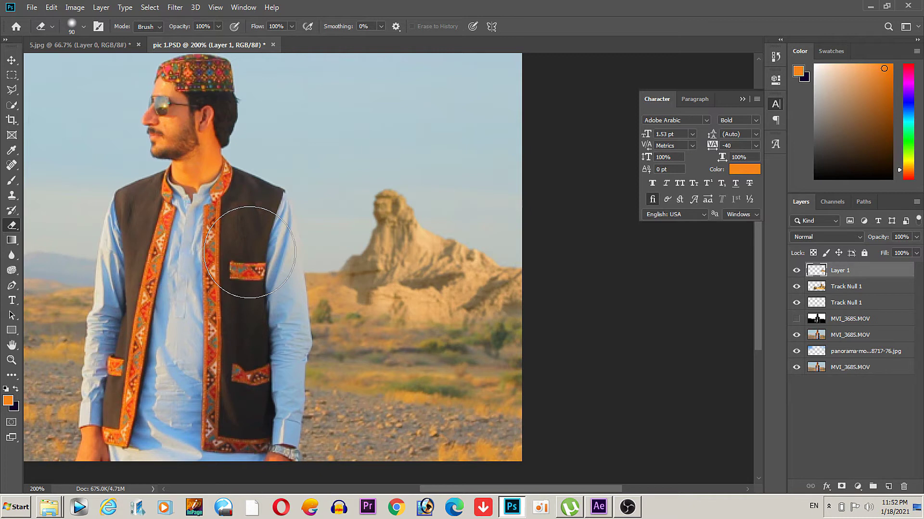
{"action": "key", "text": "ctrl+b"}
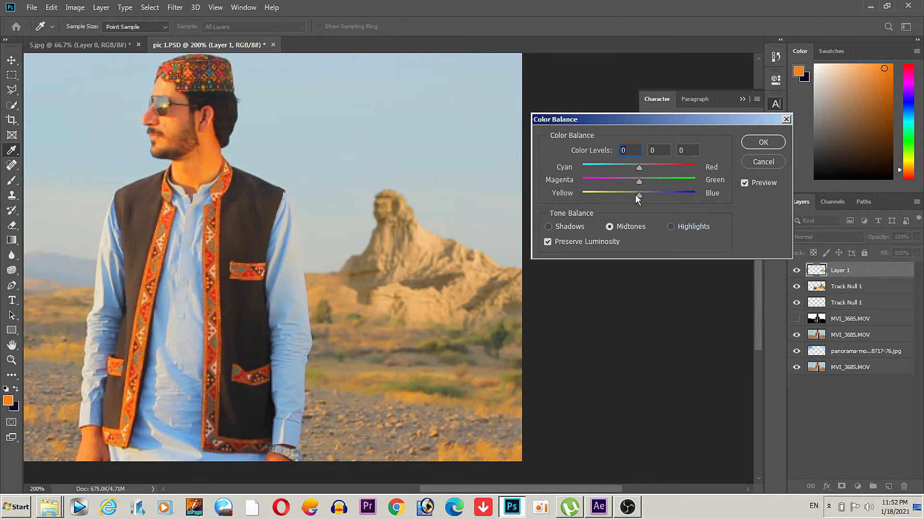
{"action": "left_click_drag", "start_coordinate": [637, 194], "coordinate": [631, 194]}
{"action": "left_click", "coordinate": [752, 143]}
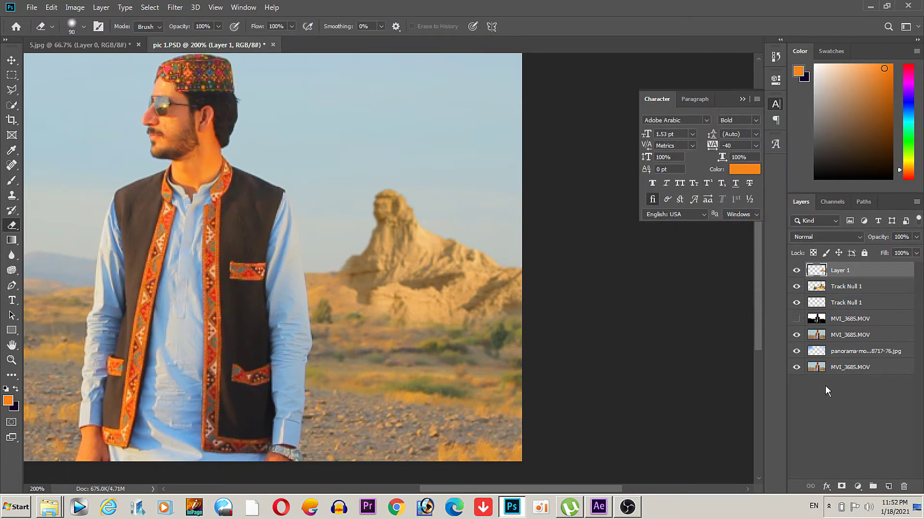
Step: Hide the video, sky and Track Null layers so only the rock remains visible
{"action": "left_click_drag", "start_coordinate": [796, 367], "coordinate": [795, 310]}
{"action": "left_click", "coordinate": [796, 286]}
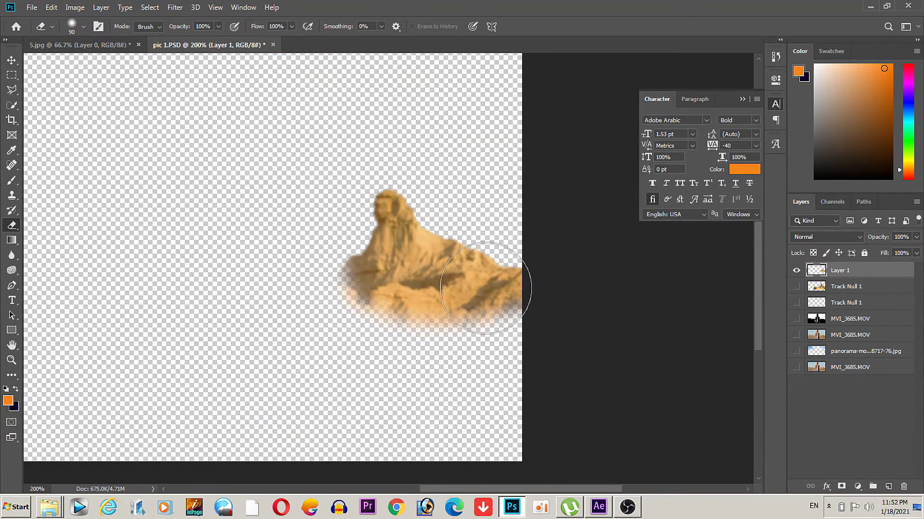
{"action": "left_click", "coordinate": [251, 250], "text": "alt"}
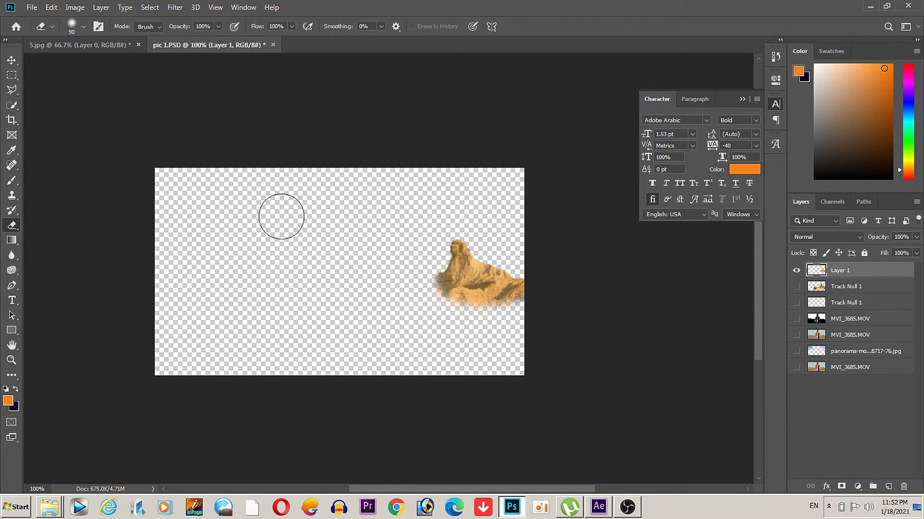
Step: Save the rock-only document to the Desktop as pic 2.psd
{"action": "left_click", "coordinate": [32, 7]}
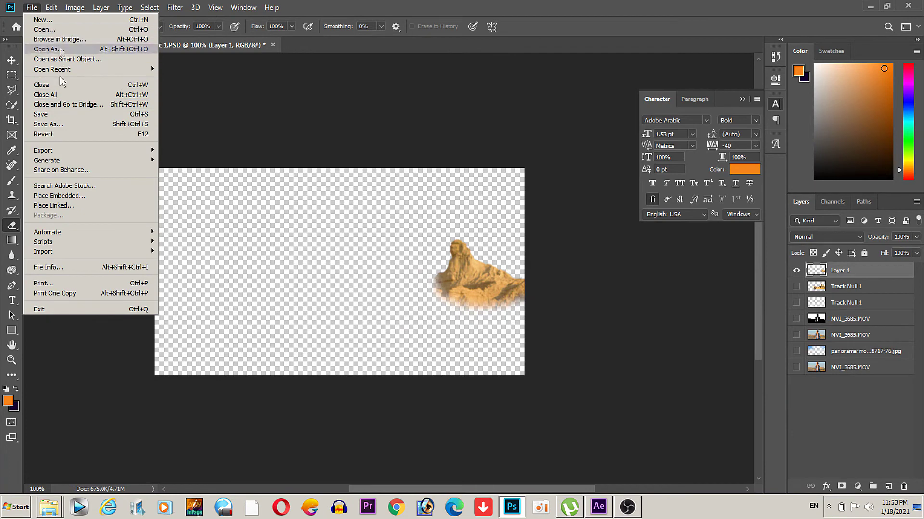
{"action": "left_click", "coordinate": [65, 126]}
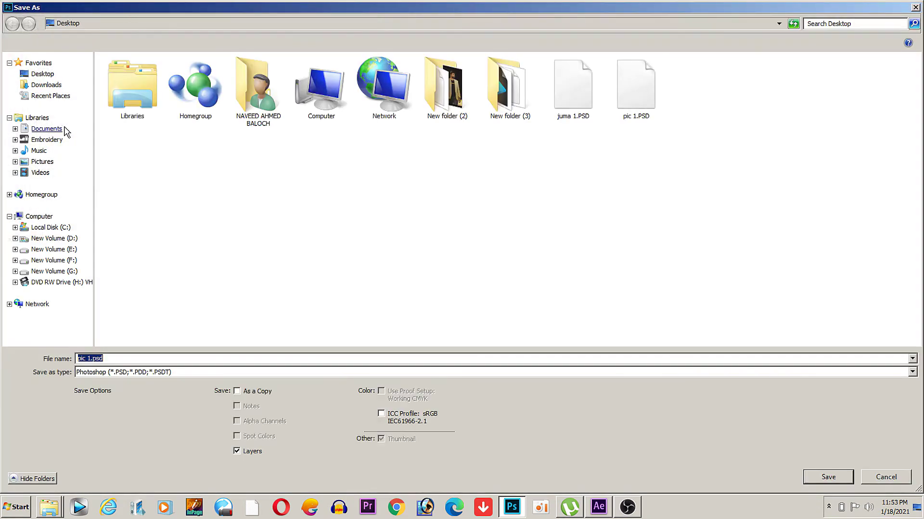
{"action": "double_click", "coordinate": [111, 362]}
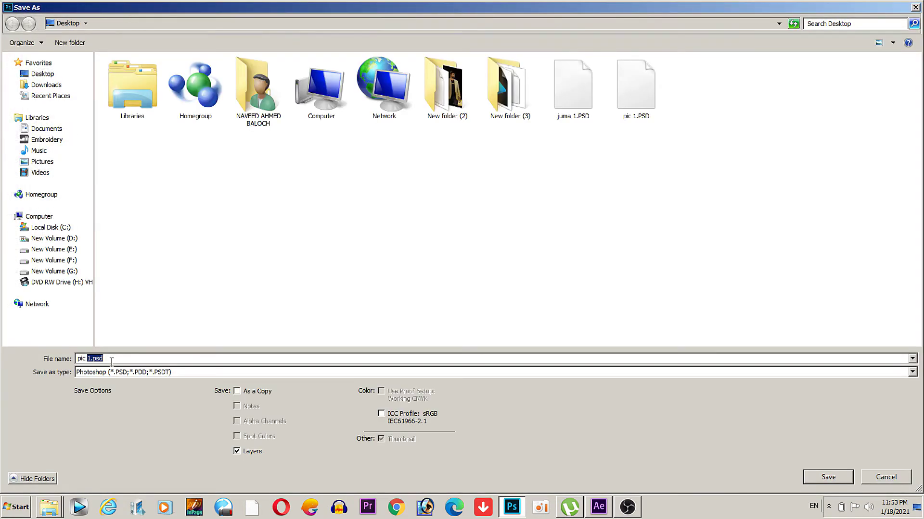
{"action": "type", "text": "2"}
{"action": "left_click", "coordinate": [828, 477]}
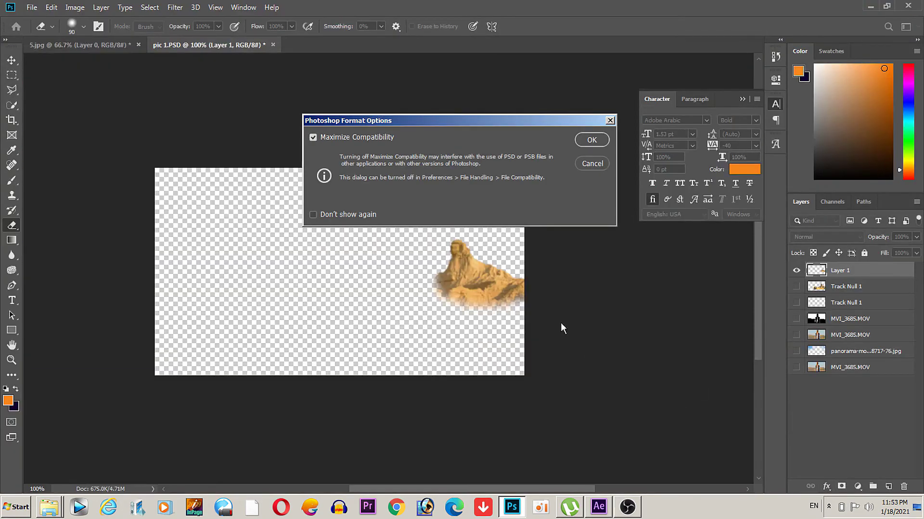
{"action": "left_click", "coordinate": [591, 140]}
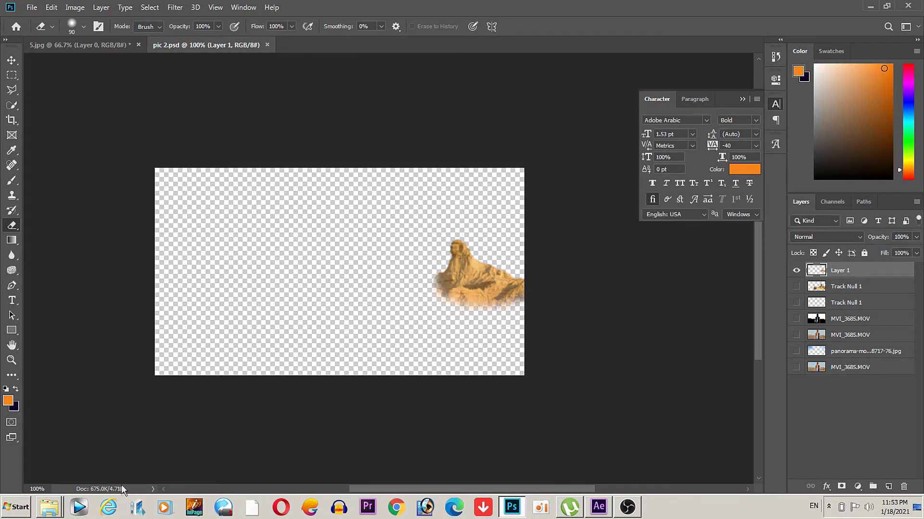
{"action": "left_click", "coordinate": [599, 508]}
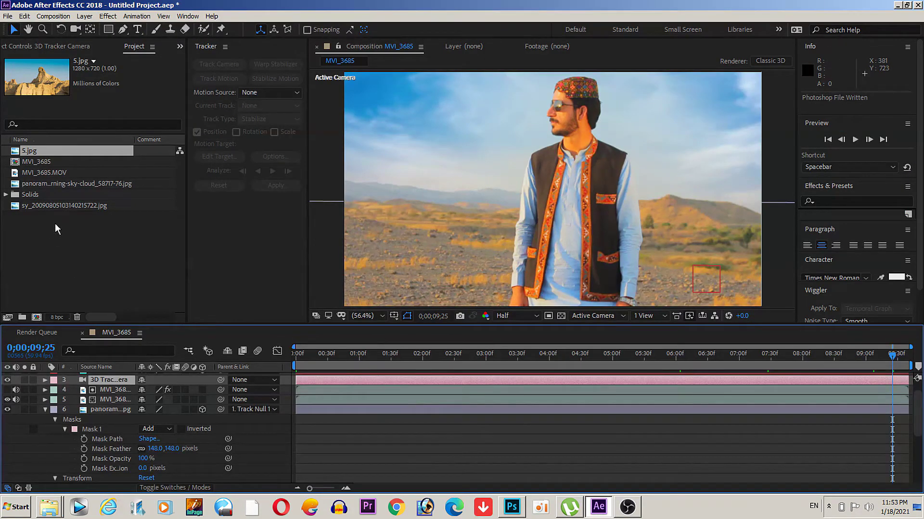
Step: Import pic 2.psd from the Desktop into the After Effects project as merged-layer footage
{"action": "double_click", "coordinate": [55, 225]}
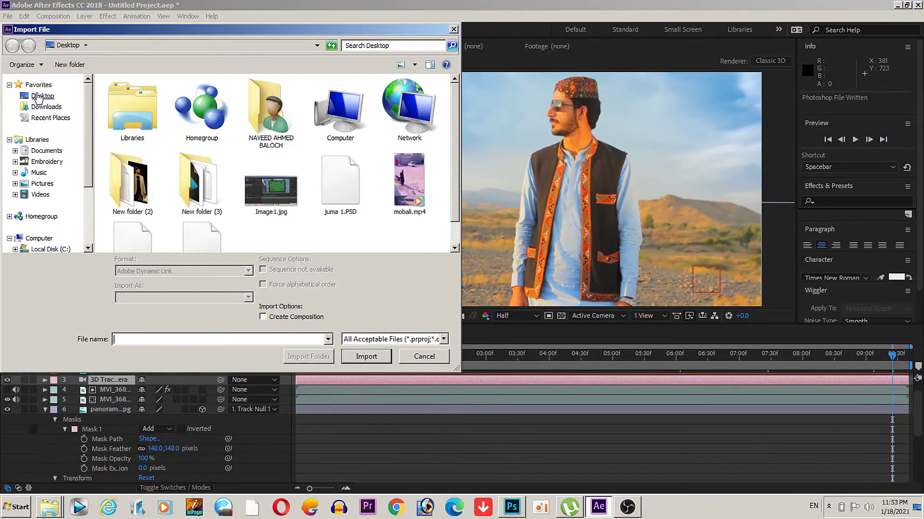
{"action": "left_click", "coordinate": [39, 96]}
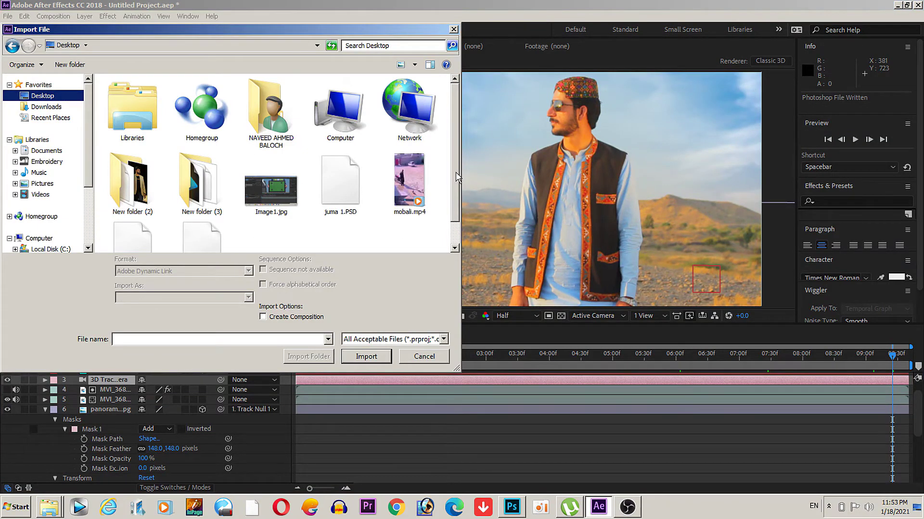
{"action": "scroll", "coordinate": [457, 177], "scroll_direction": "down", "scroll_amount": 1}
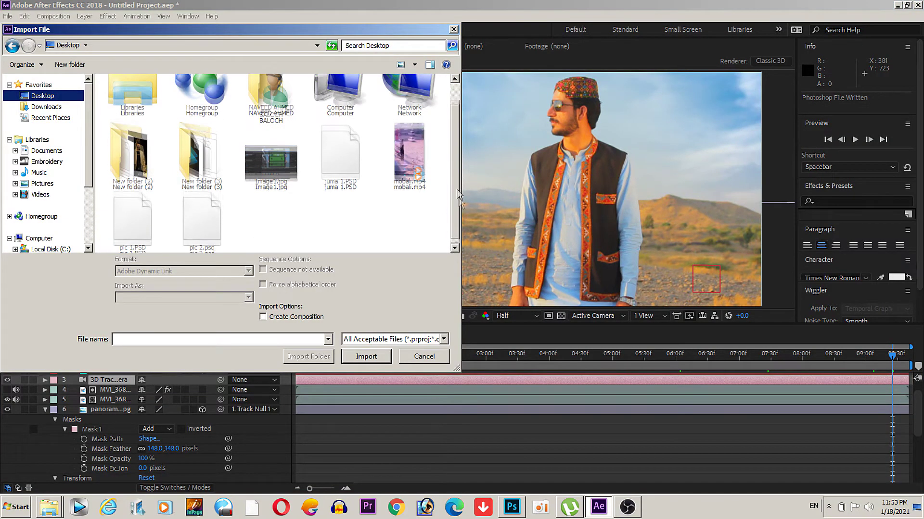
{"action": "left_click", "coordinate": [213, 219]}
{"action": "double_click", "coordinate": [213, 219]}
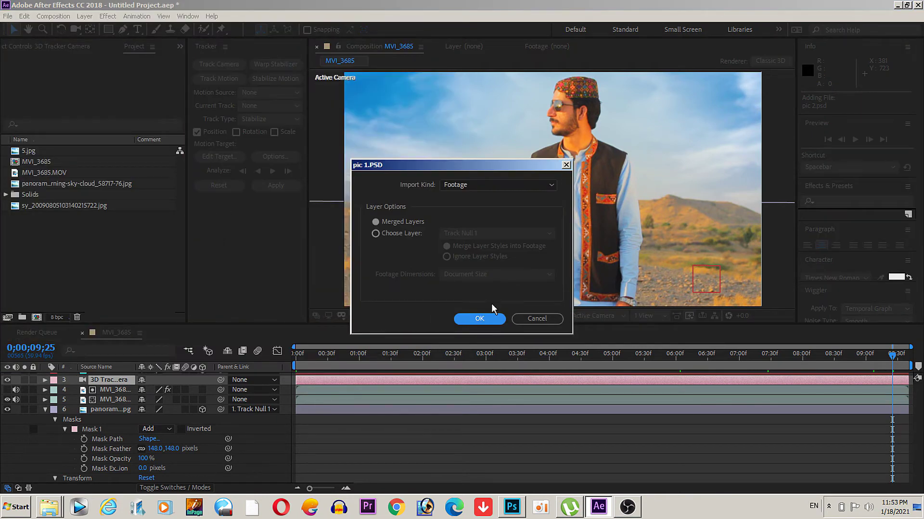
{"action": "left_click", "coordinate": [484, 323]}
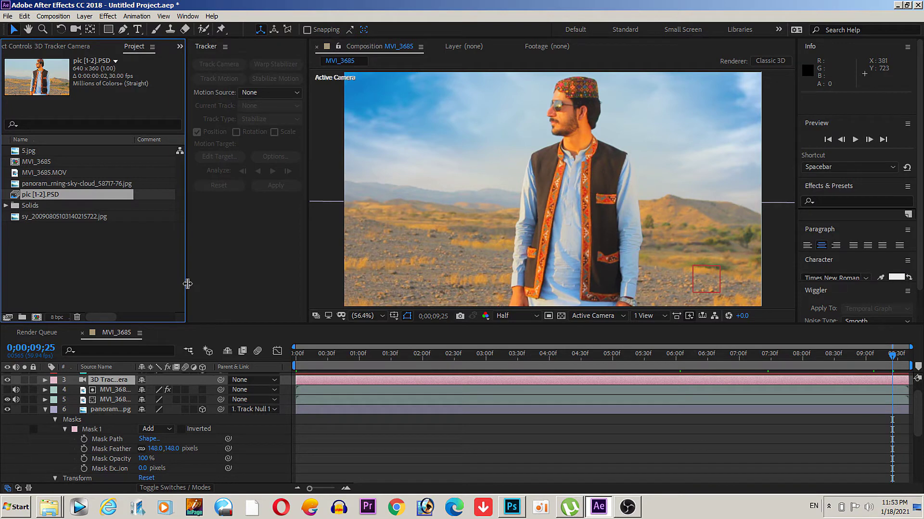
{"action": "left_click", "coordinate": [512, 507]}
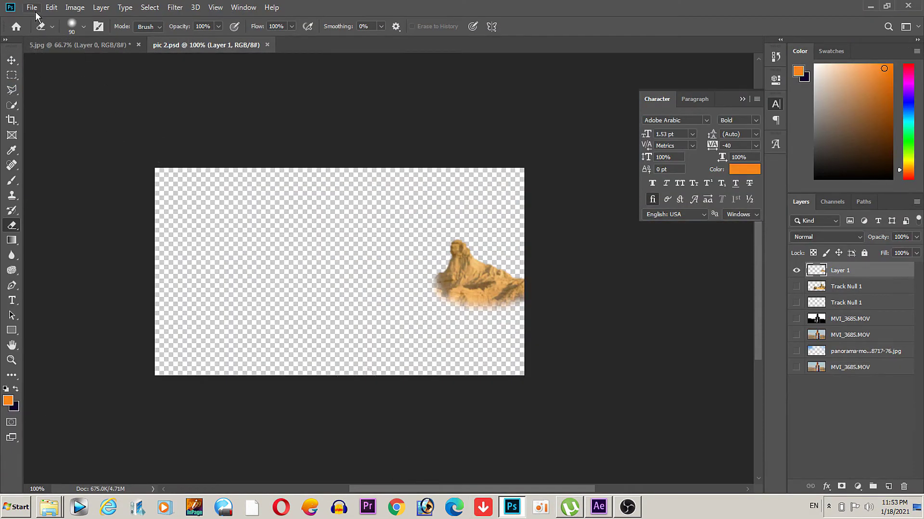
Step: Save a PNG copy of the rock cut-out as pic 2.png with default PNG options
{"action": "left_click", "coordinate": [32, 8]}
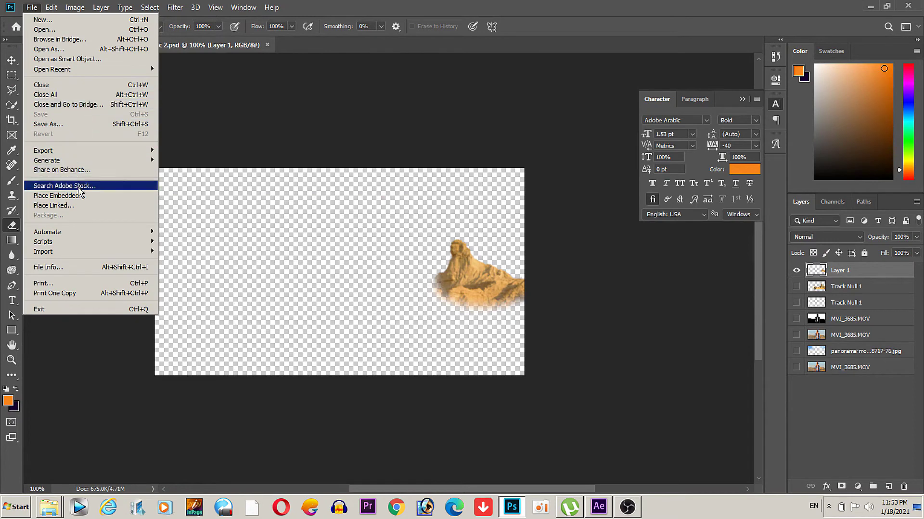
{"action": "left_click", "coordinate": [74, 125]}
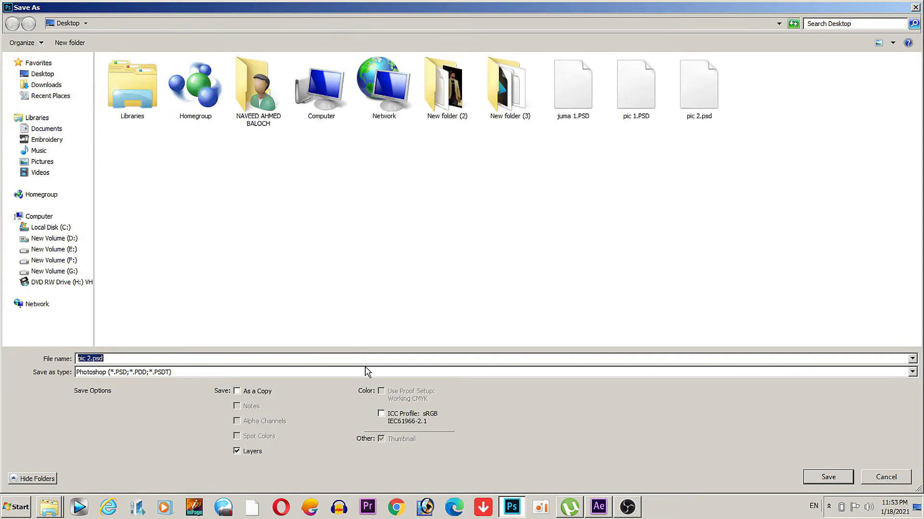
{"action": "left_click", "coordinate": [367, 372]}
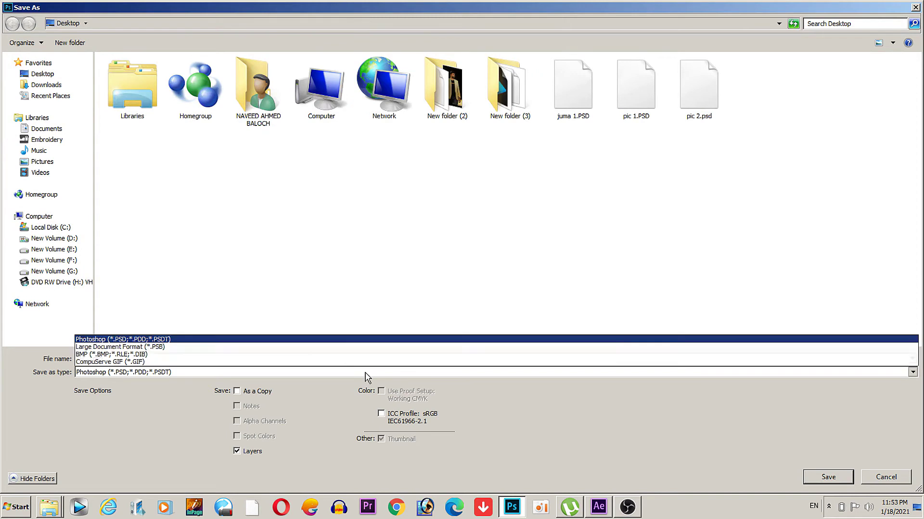
{"action": "left_click", "coordinate": [310, 333]}
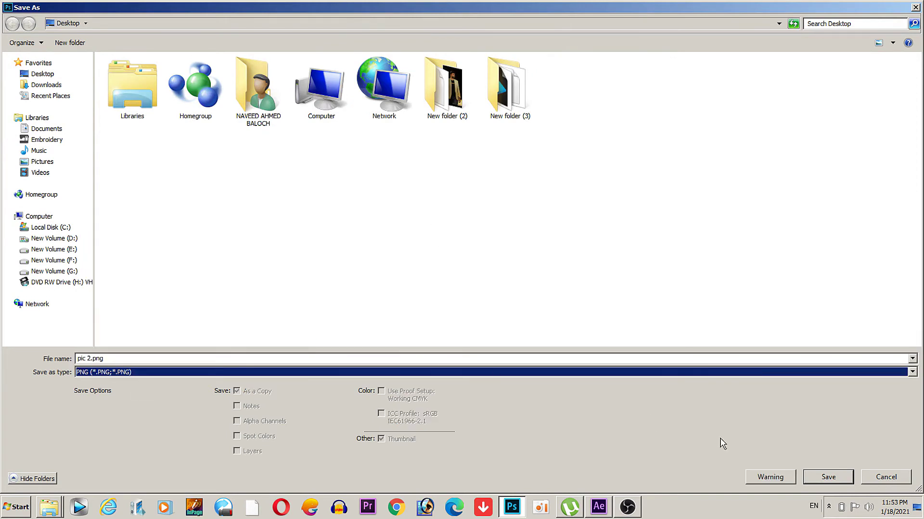
{"action": "left_click", "coordinate": [828, 477]}
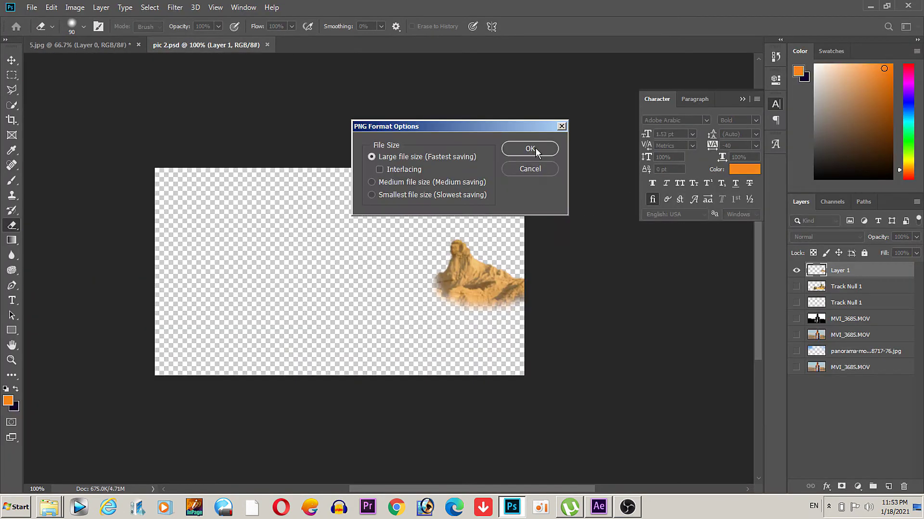
{"action": "left_click", "coordinate": [534, 148]}
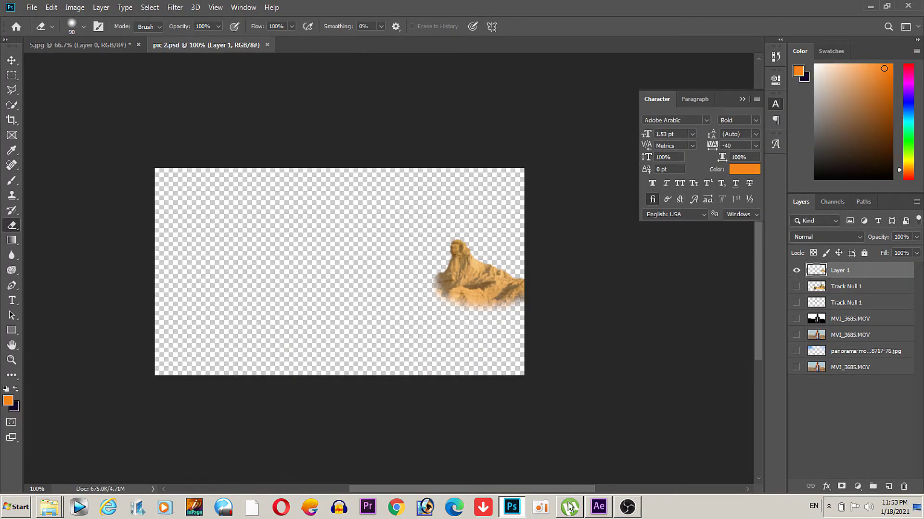
{"action": "left_click", "coordinate": [599, 507]}
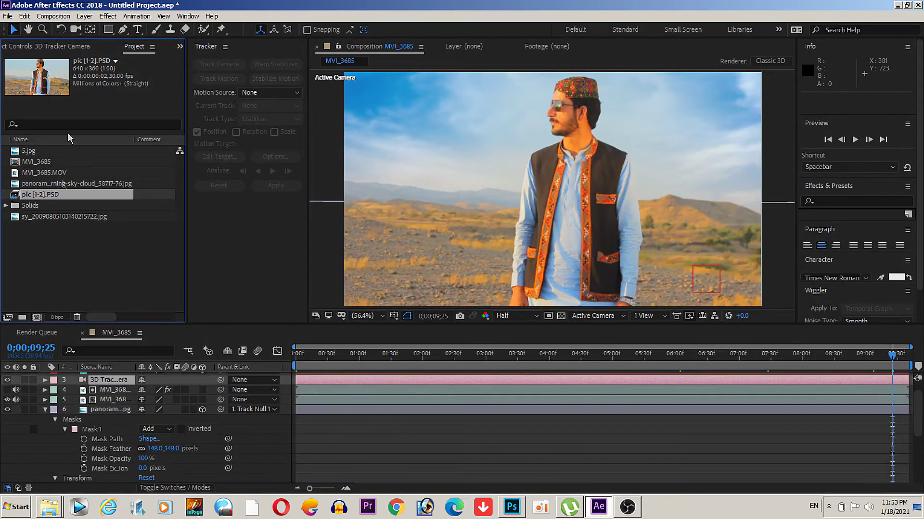
Step: Import pic 2.png and place it in MVI_3685 as layer 3, below the Track Null layers
{"action": "double_click", "coordinate": [57, 238]}
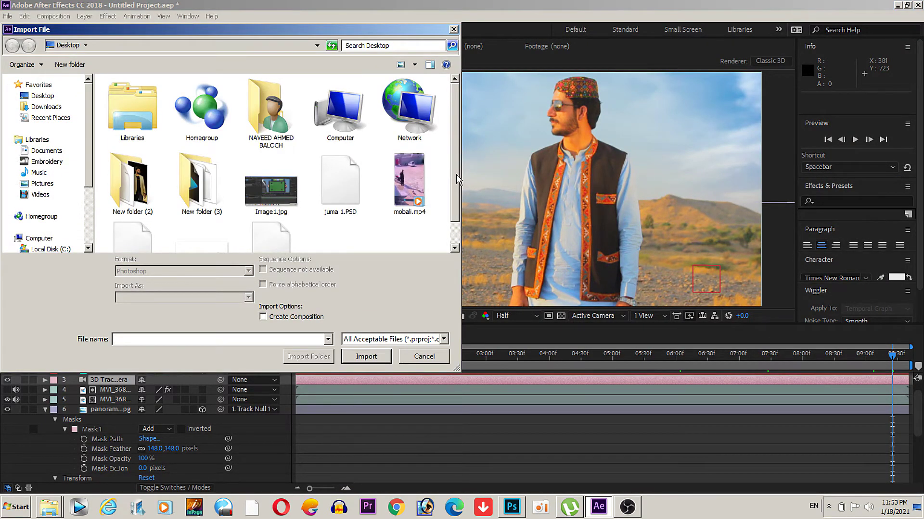
{"action": "scroll", "coordinate": [450, 202], "scroll_direction": "down", "scroll_amount": 1}
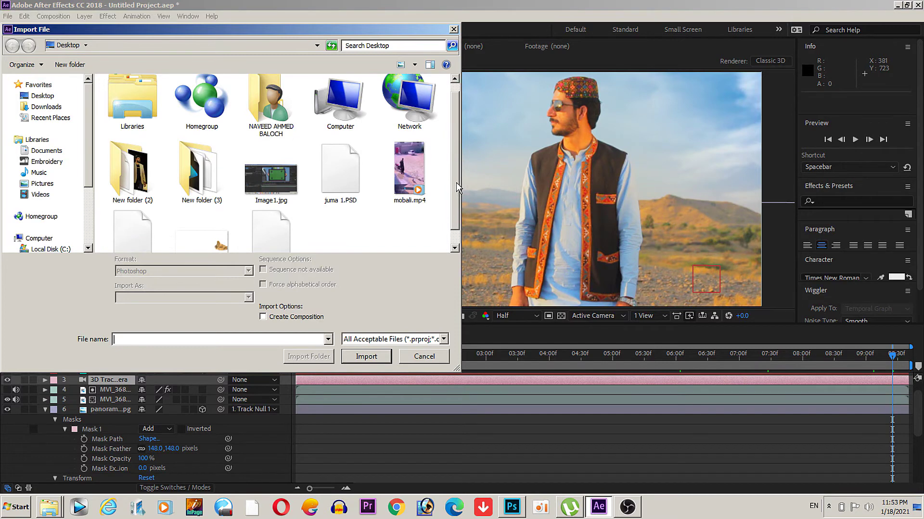
{"action": "left_click", "coordinate": [215, 236]}
{"action": "left_click", "coordinate": [363, 356]}
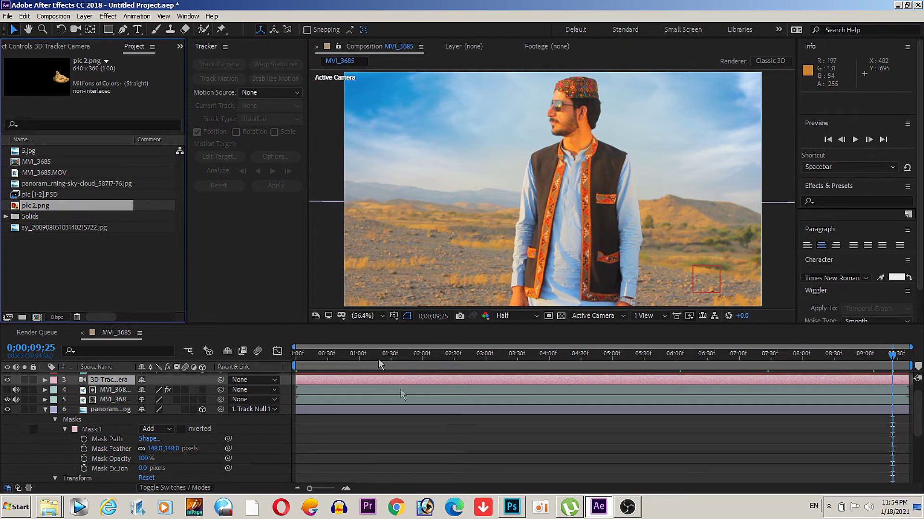
{"action": "left_click_drag", "start_coordinate": [43, 207], "coordinate": [101, 387]}
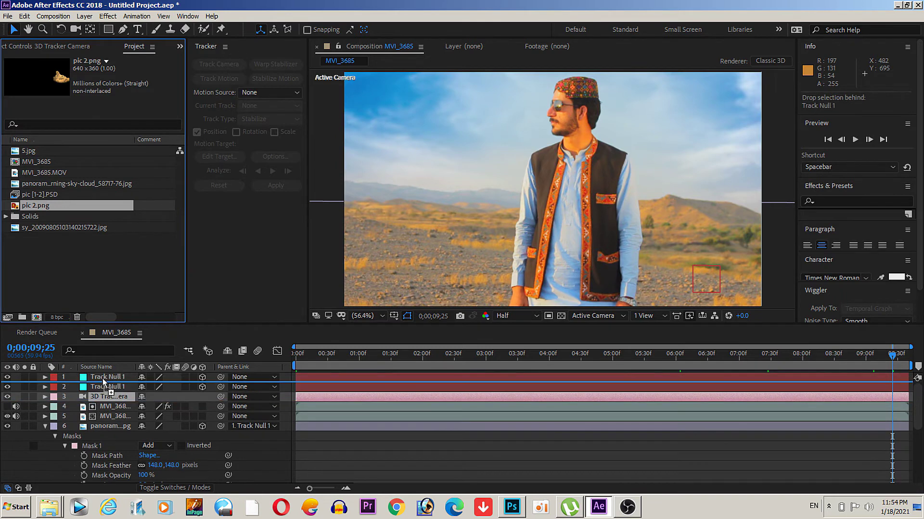
{"action": "left_click_drag", "start_coordinate": [101, 387], "coordinate": [106, 392]}
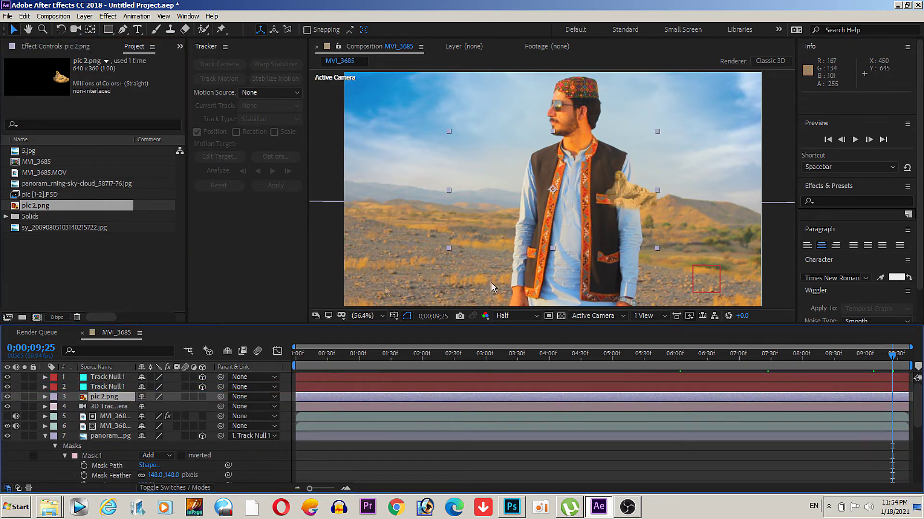
Step: Enlarge the rock cut-out and position it on the horizon right of the man
{"action": "left_click_drag", "start_coordinate": [630, 193], "coordinate": [717, 131]}
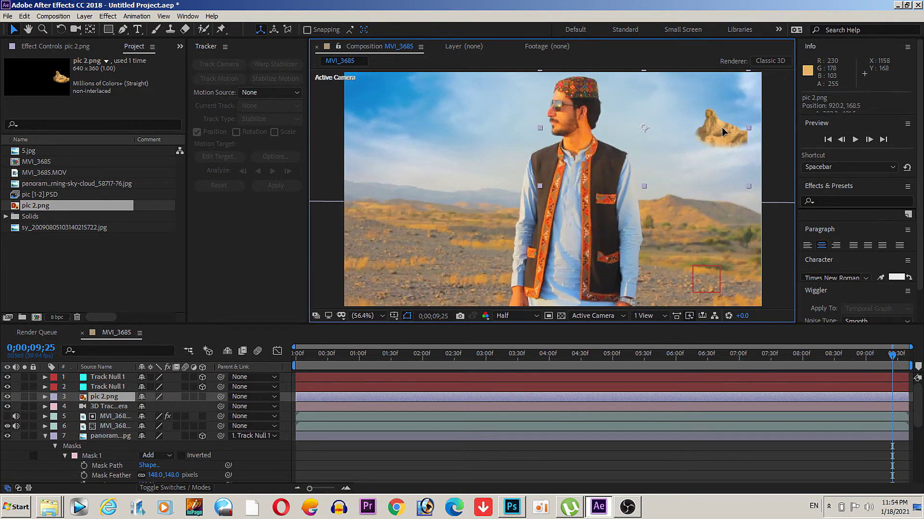
{"action": "left_click_drag", "start_coordinate": [717, 131], "coordinate": [730, 133]}
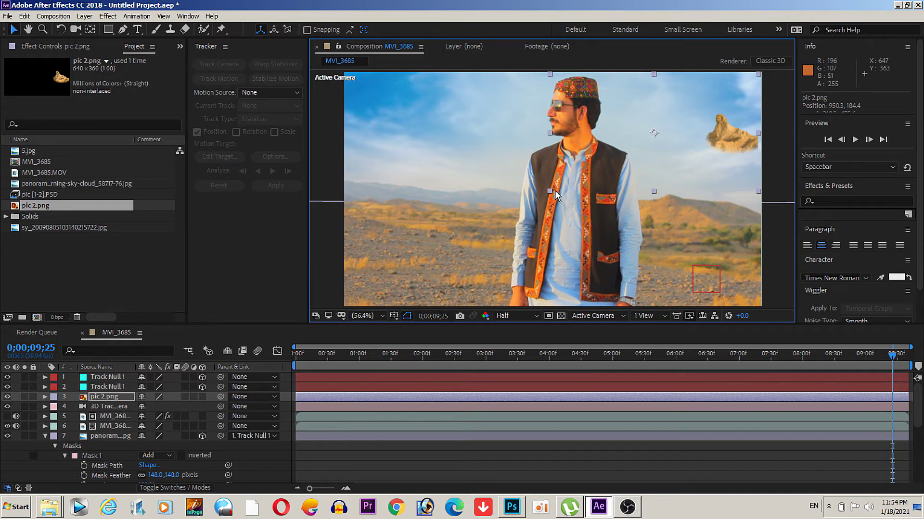
{"action": "left_click_drag", "start_coordinate": [550, 191], "coordinate": [448, 255]}
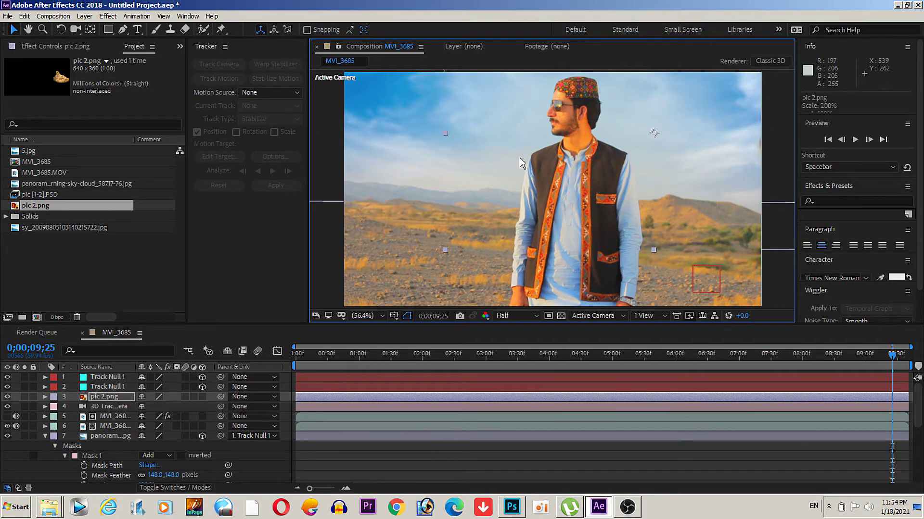
{"action": "left_click_drag", "start_coordinate": [519, 168], "coordinate": [410, 221]}
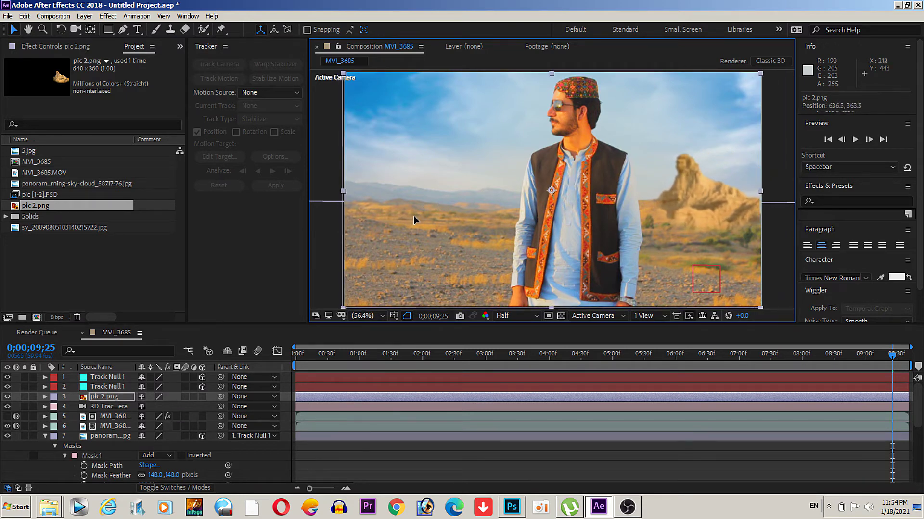
{"action": "mouse_move", "coordinate": [409, 220]}
{"action": "left_mouse_down"}
{"action": "mouse_move", "coordinate": [444, 209]}
{"action": "mouse_move", "coordinate": [421, 211]}
{"action": "left_mouse_up"}
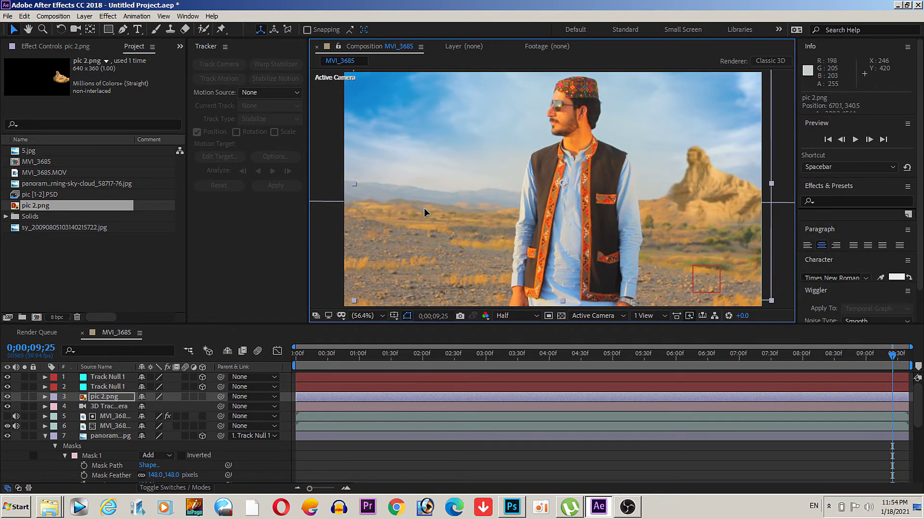
{"action": "left_click_drag", "start_coordinate": [422, 211], "coordinate": [420, 211]}
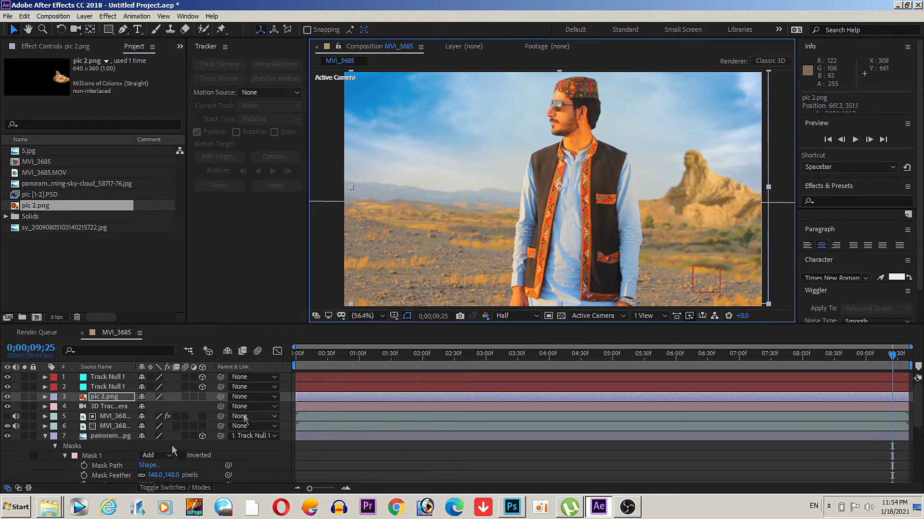
Step: Make the rock a 3D layer and move it right to 915.2, 356.6, -21.9
{"action": "left_click", "coordinate": [202, 396]}
{"action": "mouse_move", "coordinate": [643, 200]}
{"action": "left_mouse_down"}
{"action": "mouse_move", "coordinate": [719, 211]}
{"action": "mouse_move", "coordinate": [724, 202]}
{"action": "left_mouse_up"}
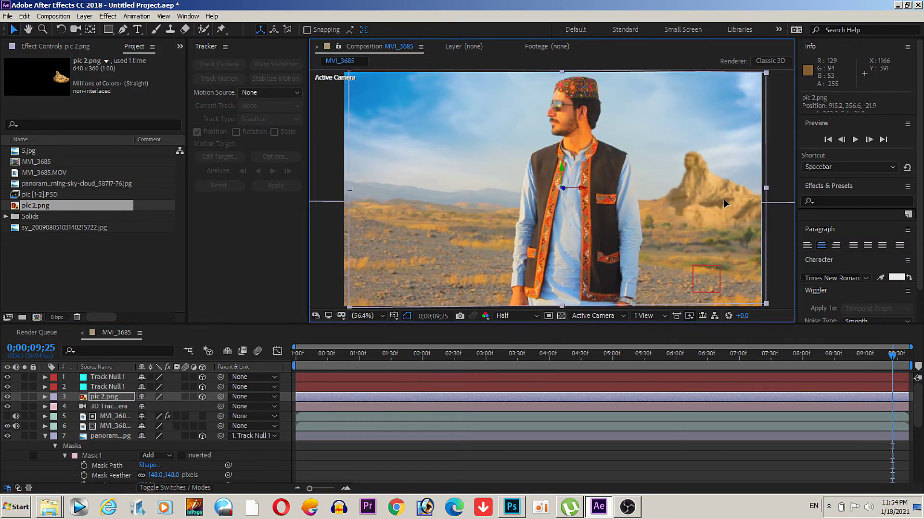
{"action": "left_click_drag", "start_coordinate": [892, 359], "coordinate": [546, 354]}
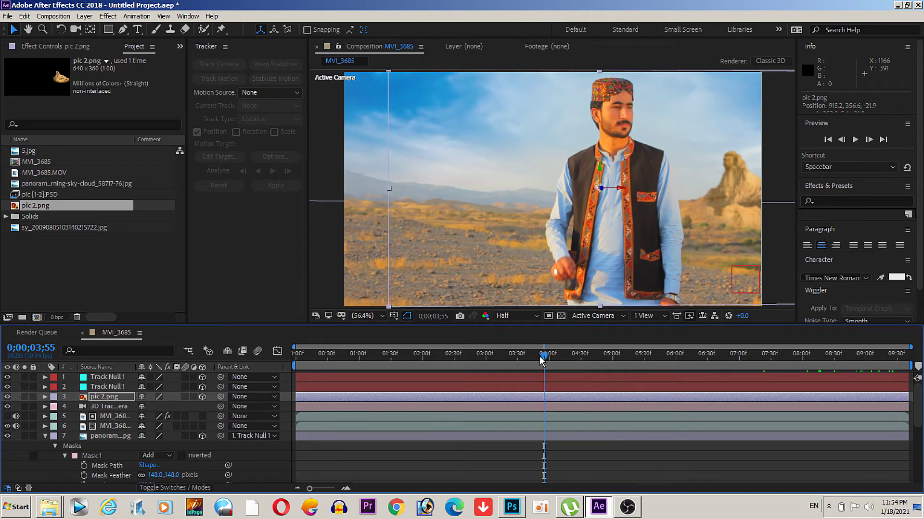
{"action": "left_click_drag", "start_coordinate": [545, 360], "coordinate": [414, 360]}
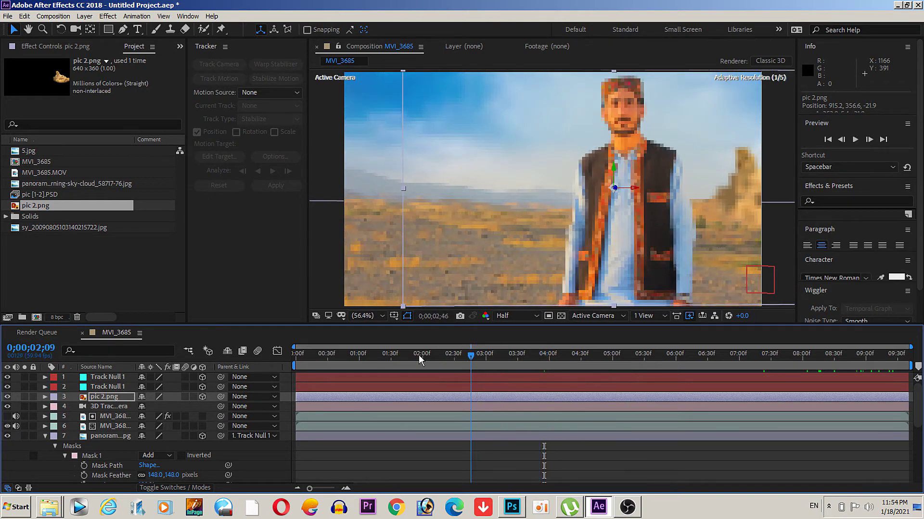
Step: Duplicate the pic 2.png rock layer and scrub through the clip to check it
{"action": "left_click_drag", "start_coordinate": [413, 360], "coordinate": [317, 359]}
{"action": "key", "text": "ctrl+d"}
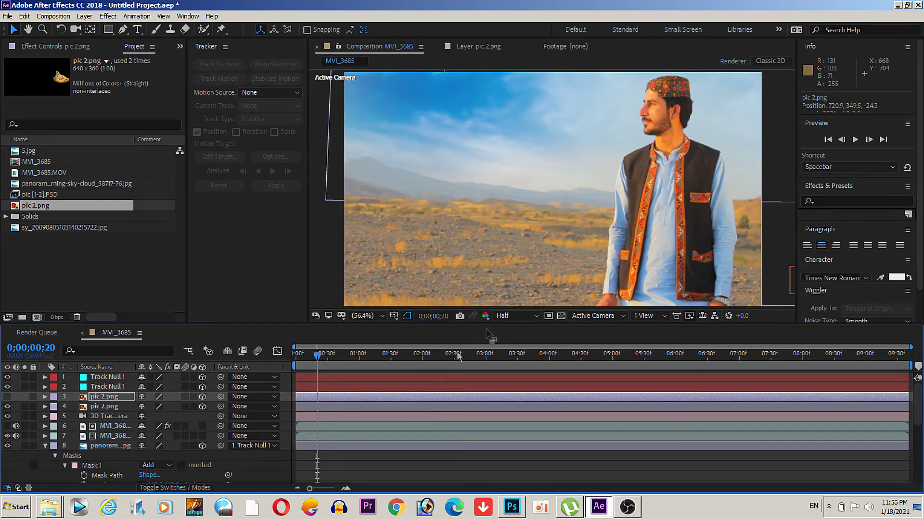
{"action": "left_click_drag", "start_coordinate": [319, 360], "coordinate": [701, 351]}
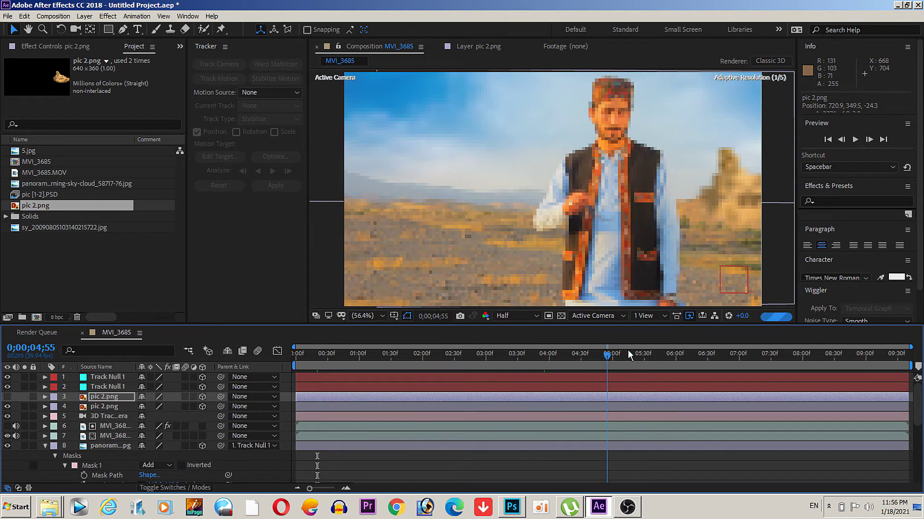
{"action": "left_click_drag", "start_coordinate": [743, 344], "coordinate": [891, 345]}
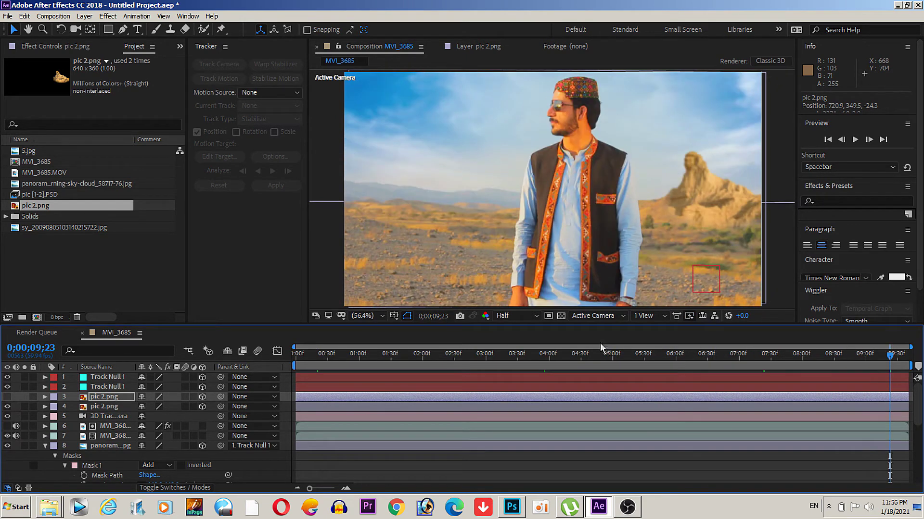
Step: Toggle the rock and sky layers' visibility to compare, then collapse the sky mask properties
{"action": "left_click", "coordinate": [7, 406]}
{"action": "left_click", "coordinate": [7, 446]}
{"action": "left_click", "coordinate": [8, 447]}
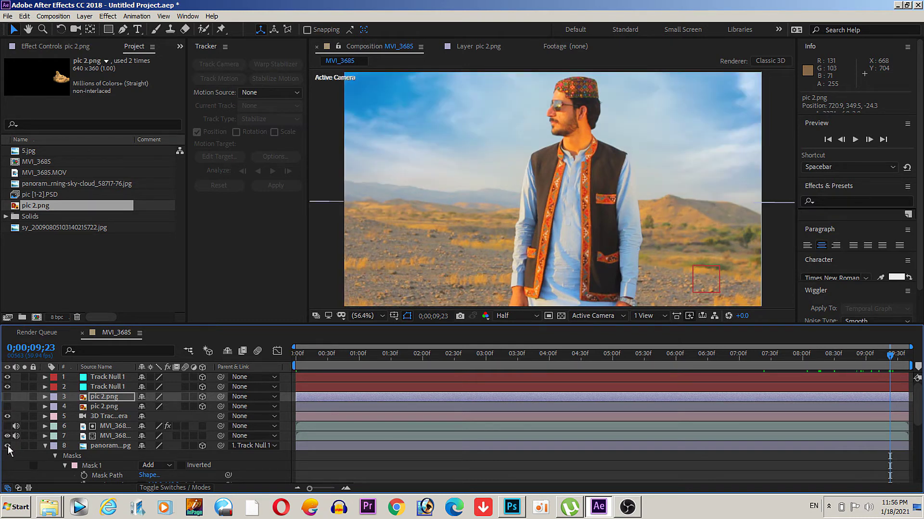
{"action": "left_click", "coordinate": [7, 407]}
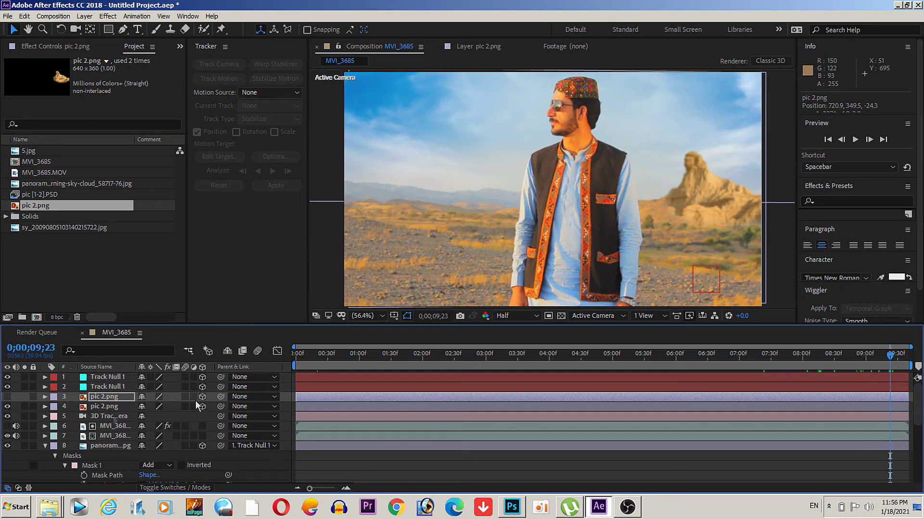
{"action": "left_click", "coordinate": [46, 445]}
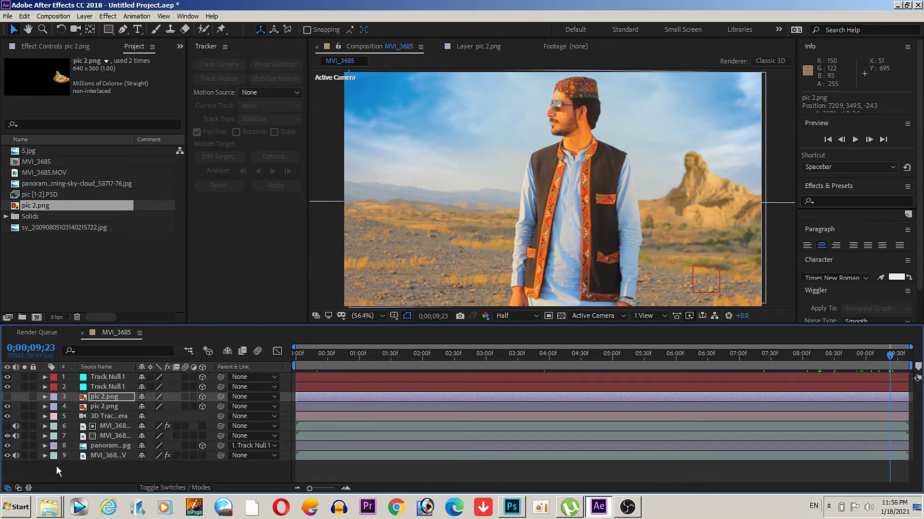
Step: Add a new adjustment layer and move it to the top of the timeline
{"action": "right_click", "coordinate": [56, 466]}
{"action": "mouse_move", "coordinate": [108, 357]}
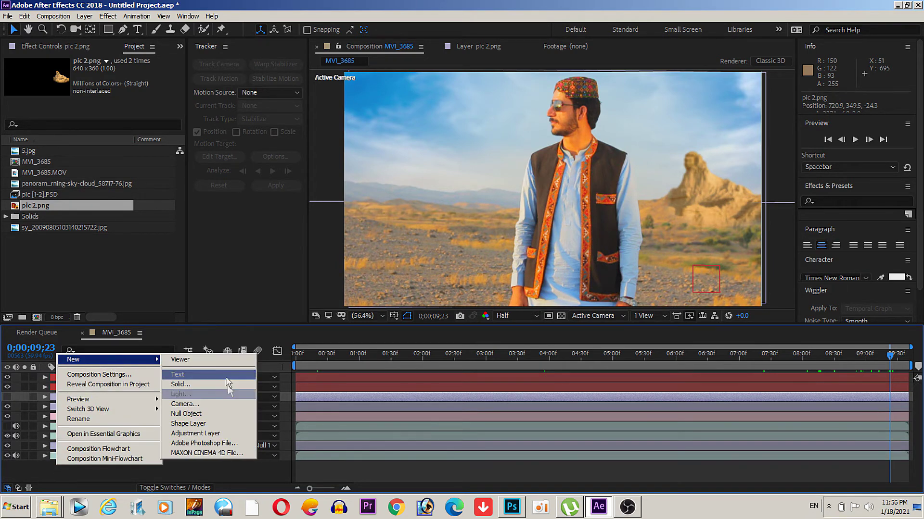
{"action": "left_click", "coordinate": [217, 435]}
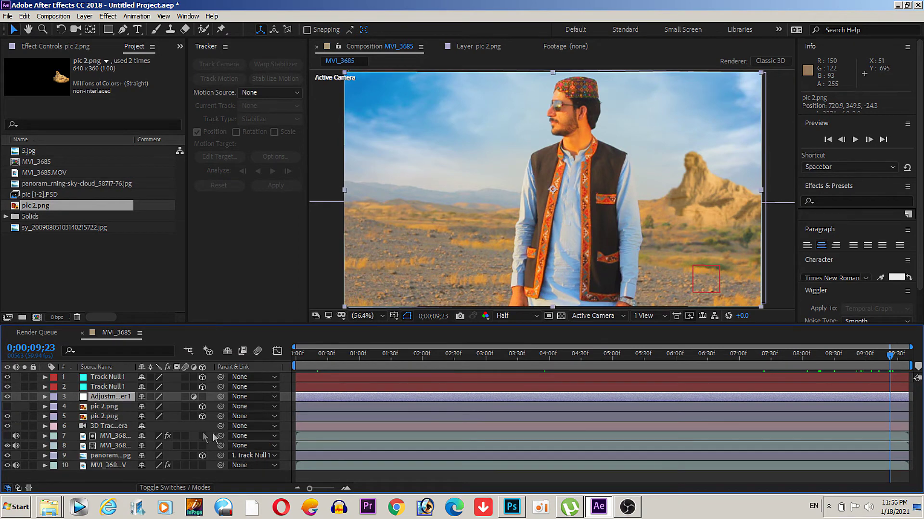
{"action": "left_click_drag", "start_coordinate": [92, 394], "coordinate": [94, 373]}
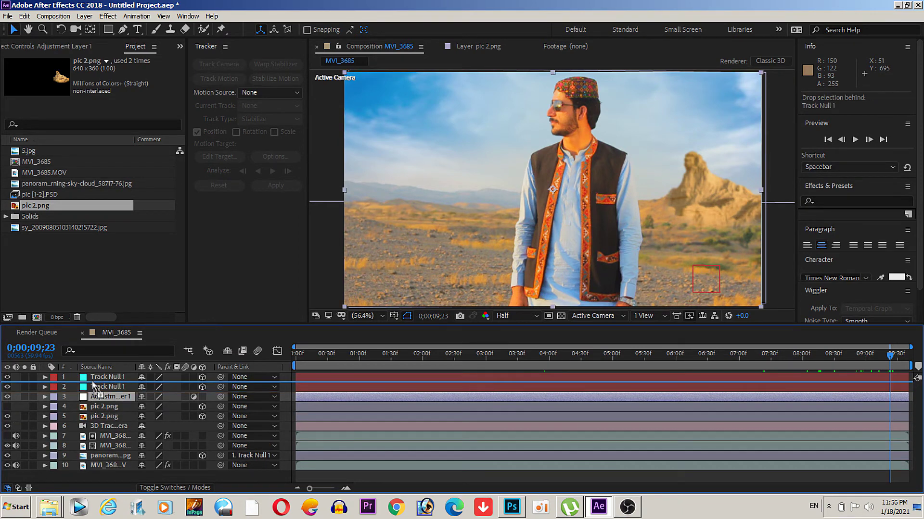
Step: Apply Hue/Saturation to the adjustment layer with master saturation -15
{"action": "left_click", "coordinate": [108, 16]}
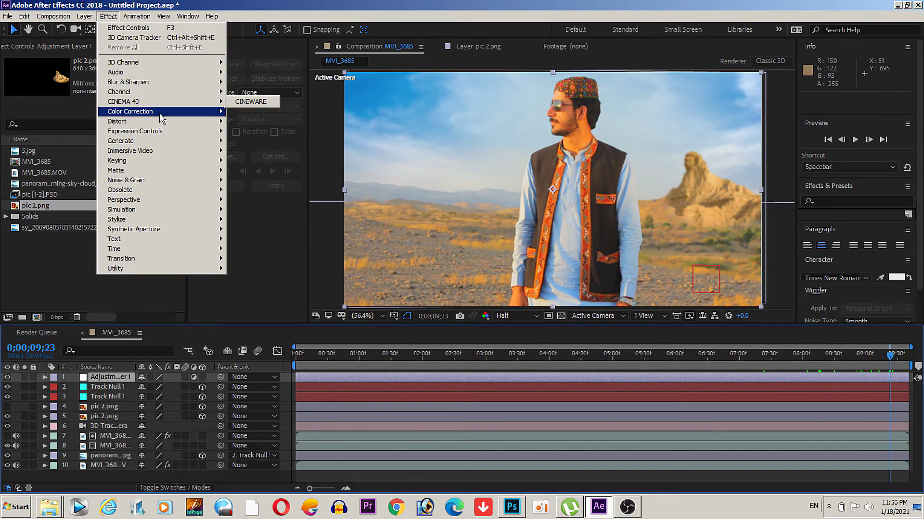
{"action": "mouse_move", "coordinate": [164, 111]}
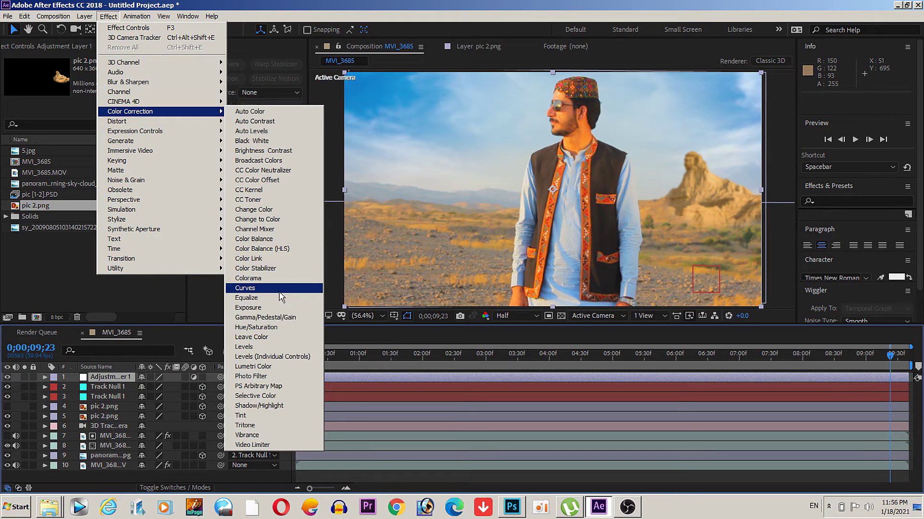
{"action": "left_click", "coordinate": [282, 328]}
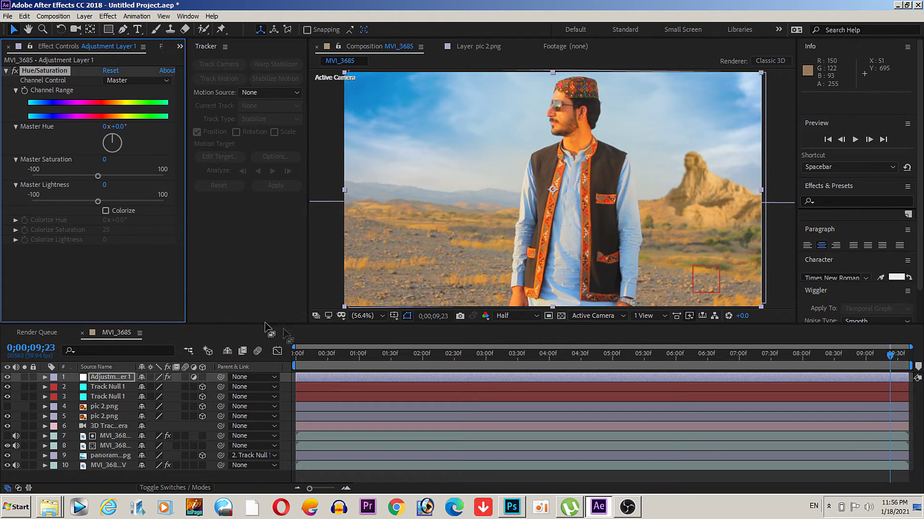
{"action": "left_click_drag", "start_coordinate": [98, 177], "coordinate": [86, 177]}
Step: Lower the Reds channel saturation to -12
{"action": "left_click", "coordinate": [128, 82]}
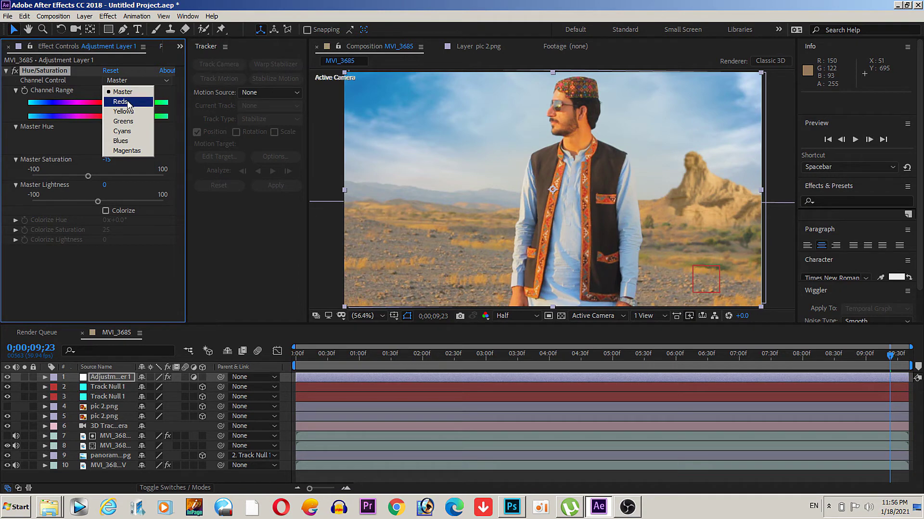
{"action": "left_click", "coordinate": [120, 102]}
{"action": "left_click_drag", "start_coordinate": [98, 177], "coordinate": [84, 177]}
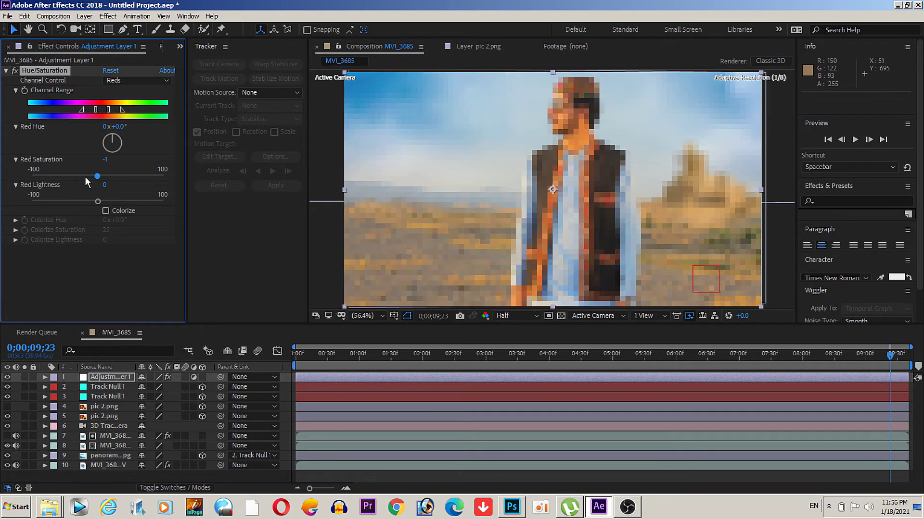
{"action": "left_click_drag", "start_coordinate": [84, 177], "coordinate": [79, 177]}
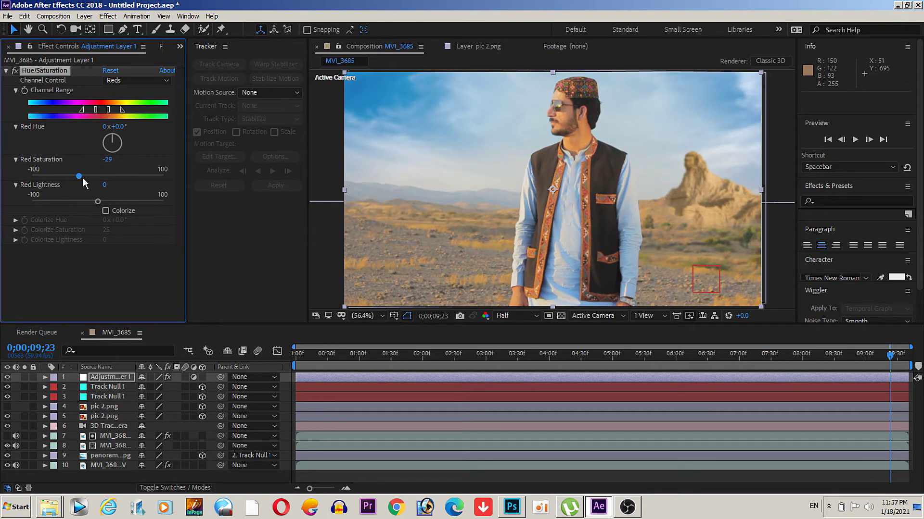
{"action": "mouse_move", "coordinate": [87, 176]}
{"action": "left_mouse_down"}
{"action": "mouse_move", "coordinate": [110, 203]}
{"action": "mouse_move", "coordinate": [100, 202]}
{"action": "left_mouse_up"}
Step: Set master lightness to -5 and collapse the Hue/Saturation settings
{"action": "left_click", "coordinate": [130, 82]}
{"action": "left_click", "coordinate": [114, 85]}
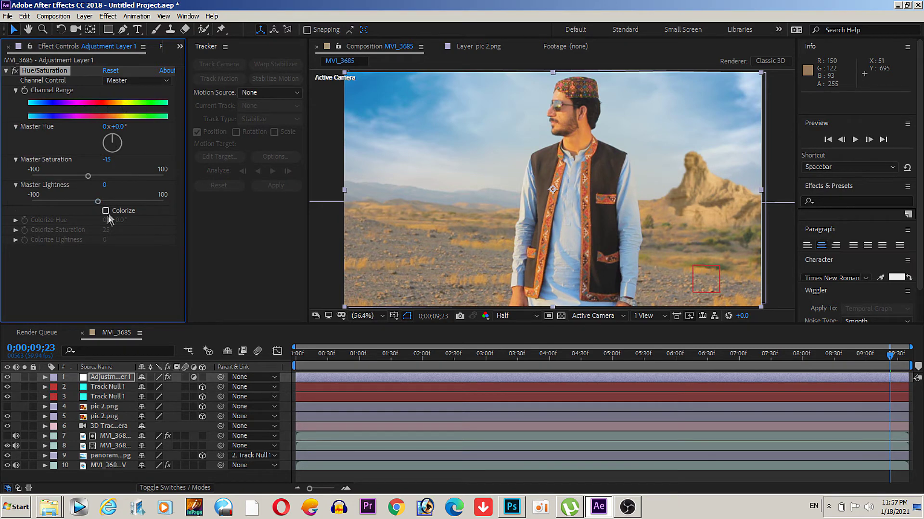
{"action": "left_click_drag", "start_coordinate": [98, 203], "coordinate": [96, 203]}
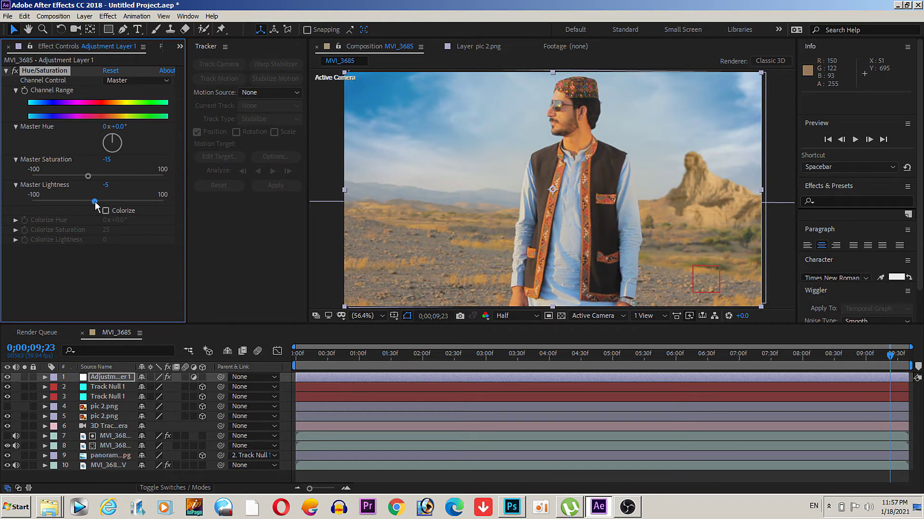
{"action": "left_click", "coordinate": [6, 71]}
Step: Apply Color Balance: shadow red -12, green 2; midtone red -21; highlights -9, -4, 3
{"action": "right_click", "coordinate": [51, 141]}
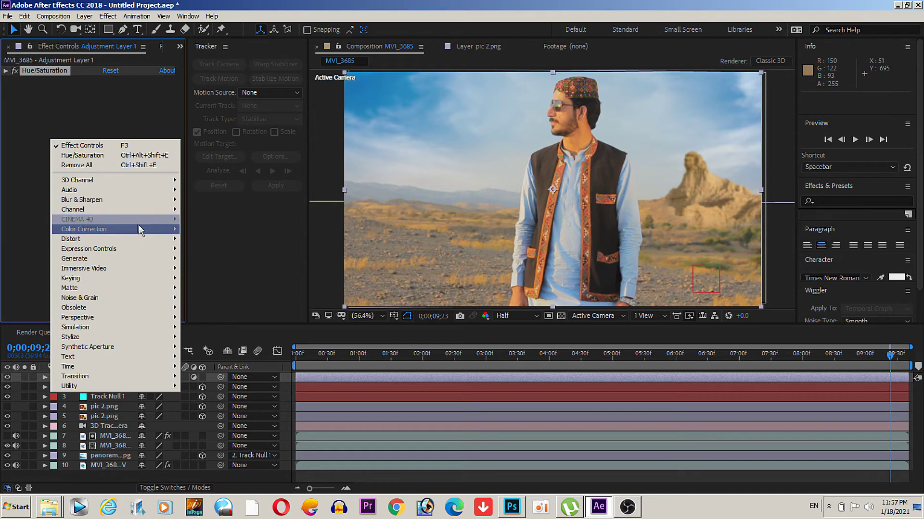
{"action": "mouse_move", "coordinate": [142, 232]}
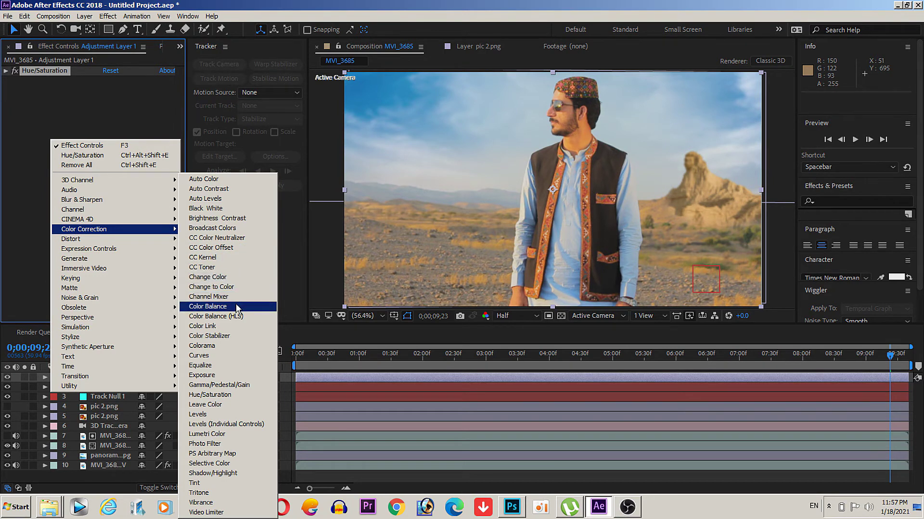
{"action": "left_click", "coordinate": [235, 307]}
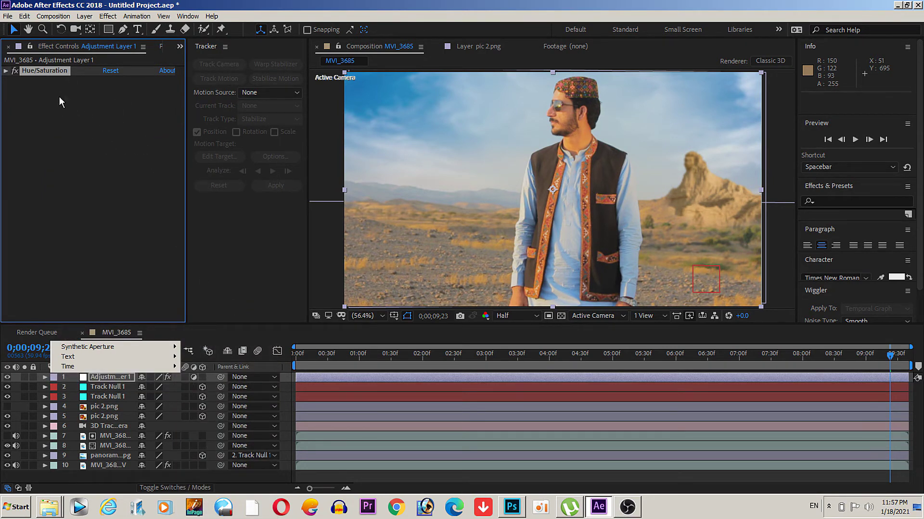
{"action": "mouse_move", "coordinate": [105, 90]}
{"action": "left_mouse_down"}
{"action": "mouse_move", "coordinate": [92, 90]}
{"action": "mouse_move", "coordinate": [110, 101]}
{"action": "mouse_move", "coordinate": [92, 121]}
{"action": "left_mouse_up"}
{"action": "mouse_move", "coordinate": [106, 152]}
{"action": "left_mouse_down"}
{"action": "mouse_move", "coordinate": [119, 171]}
{"action": "mouse_move", "coordinate": [101, 171]}
{"action": "left_mouse_up"}
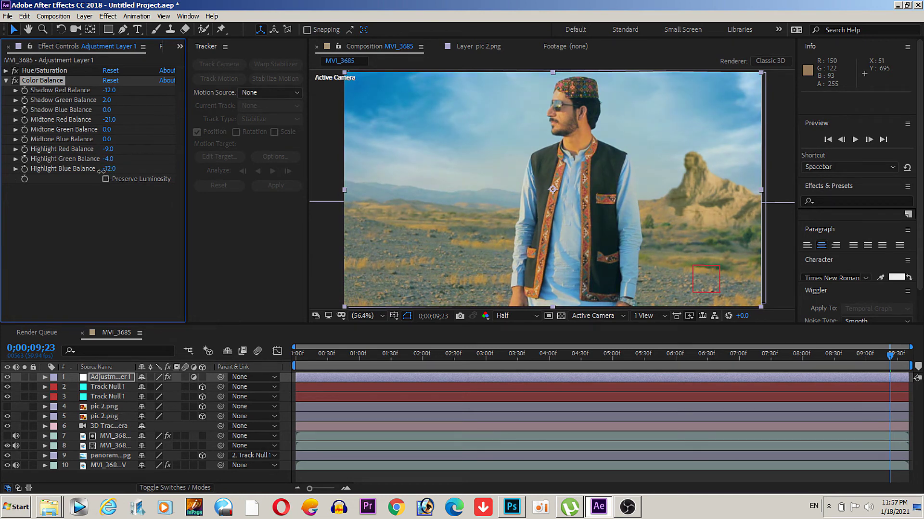
{"action": "left_click_drag", "start_coordinate": [101, 171], "coordinate": [110, 172]}
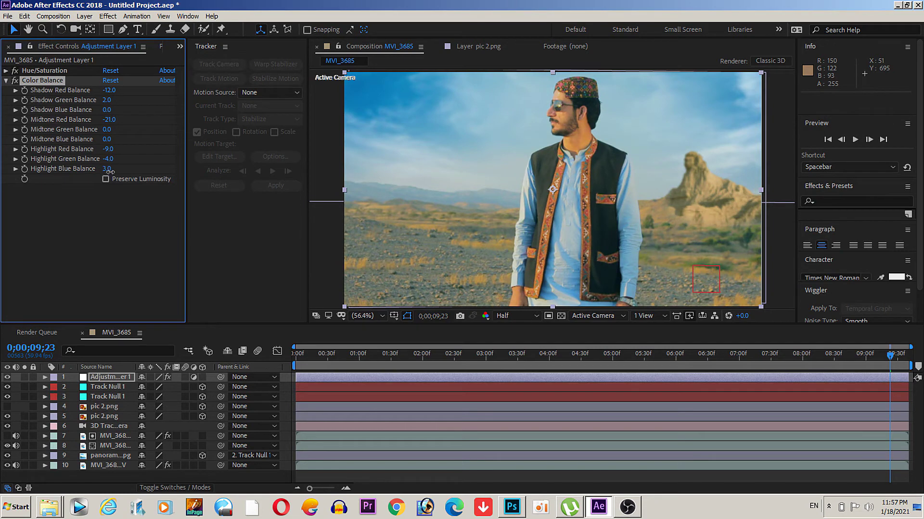
{"action": "left_click", "coordinate": [108, 456]}
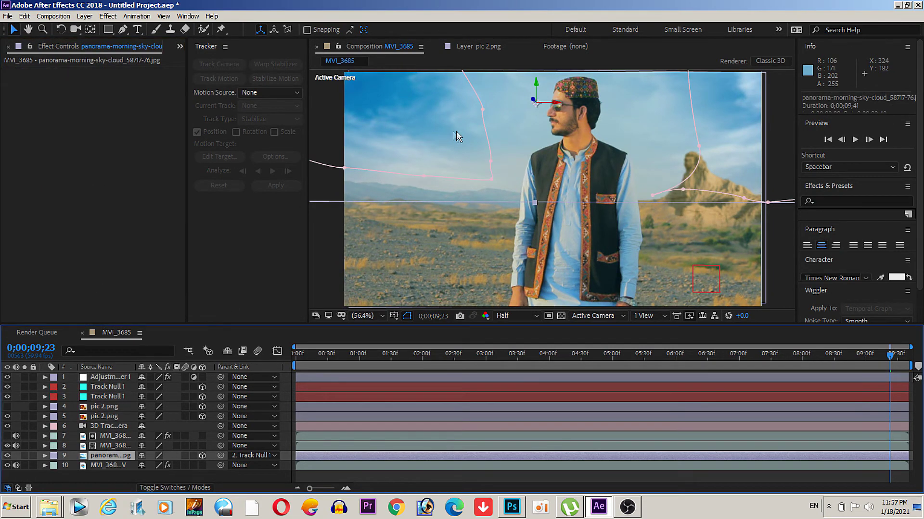
Step: Drag the sky mask points to follow the left horizon and fit around the rock
{"action": "mouse_move", "coordinate": [482, 109]}
{"action": "left_mouse_down"}
{"action": "mouse_move", "coordinate": [522, 197]}
{"action": "mouse_move", "coordinate": [489, 209]}
{"action": "left_mouse_up"}
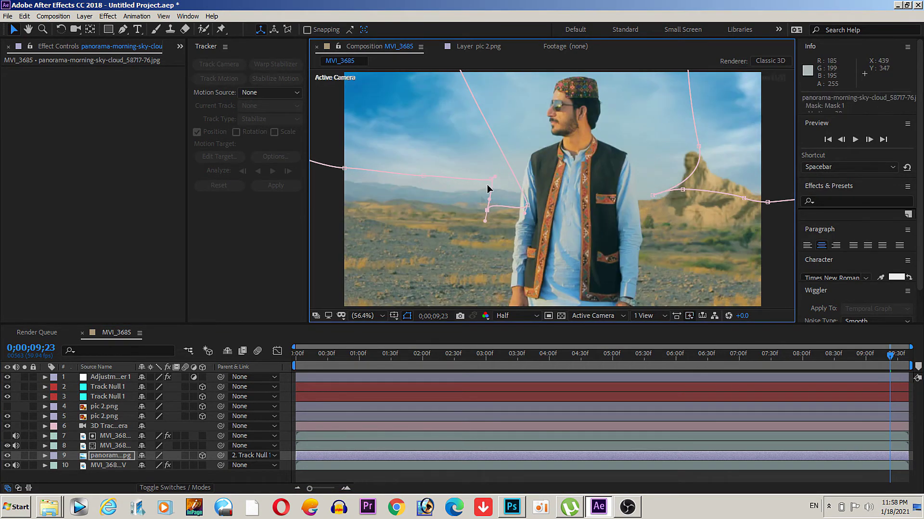
{"action": "left_click_drag", "start_coordinate": [481, 194], "coordinate": [431, 228]}
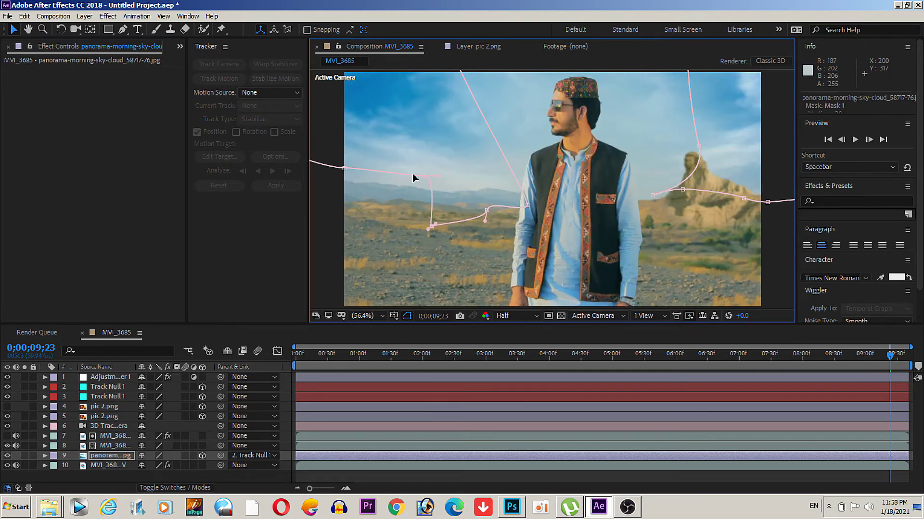
{"action": "left_click_drag", "start_coordinate": [409, 183], "coordinate": [362, 222]}
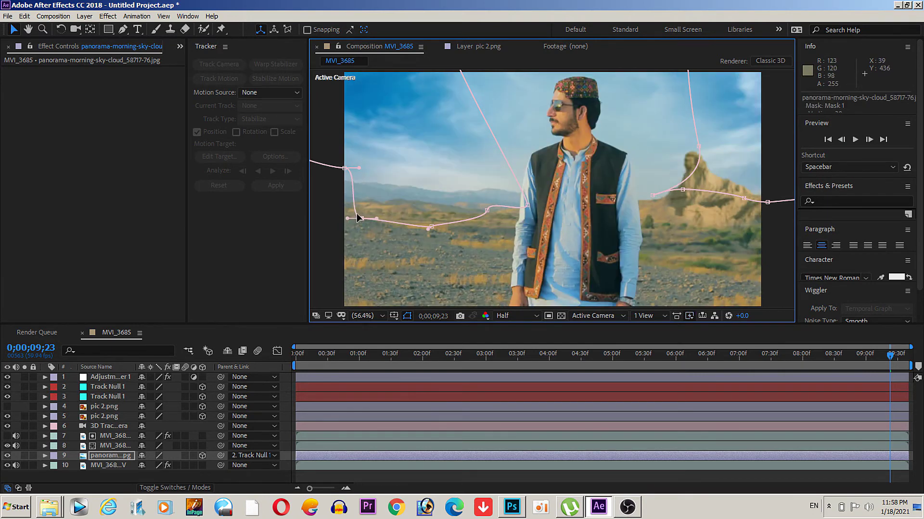
{"action": "left_click_drag", "start_coordinate": [345, 169], "coordinate": [319, 178]}
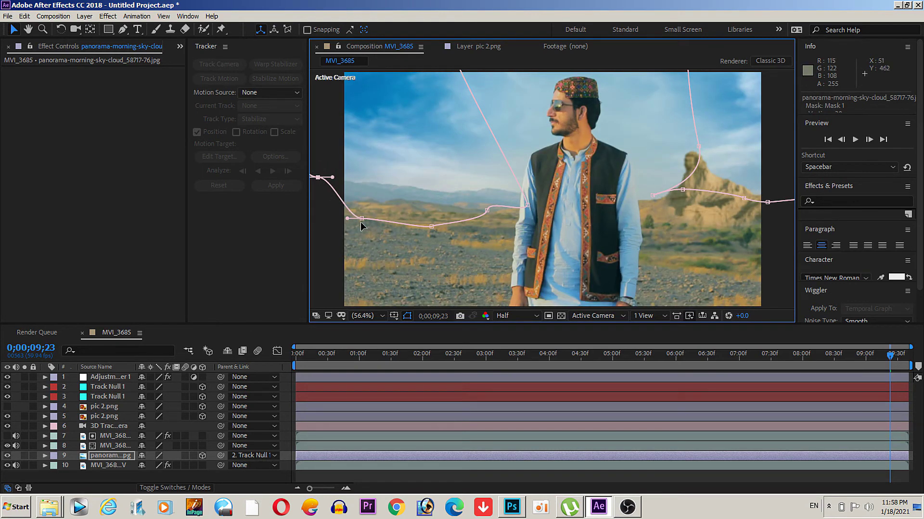
{"action": "left_click_drag", "start_coordinate": [361, 220], "coordinate": [367, 187]}
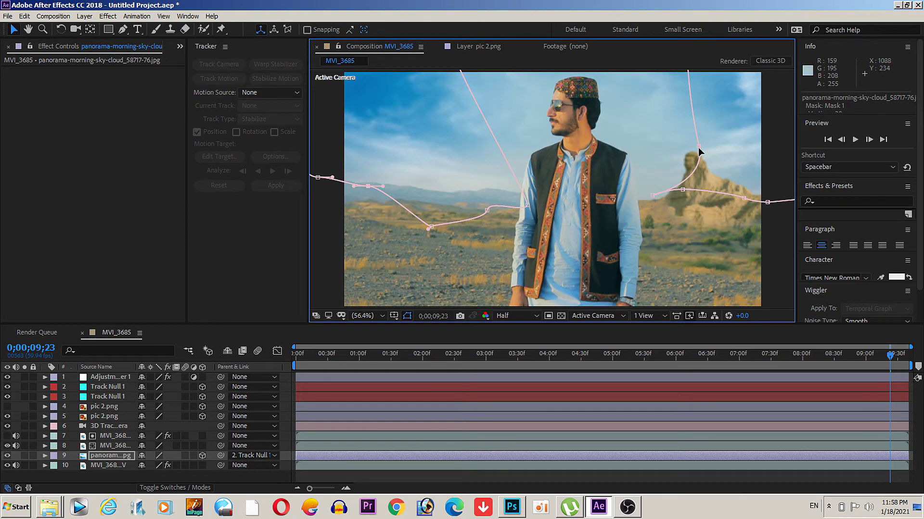
{"action": "left_click_drag", "start_coordinate": [698, 146], "coordinate": [645, 116]}
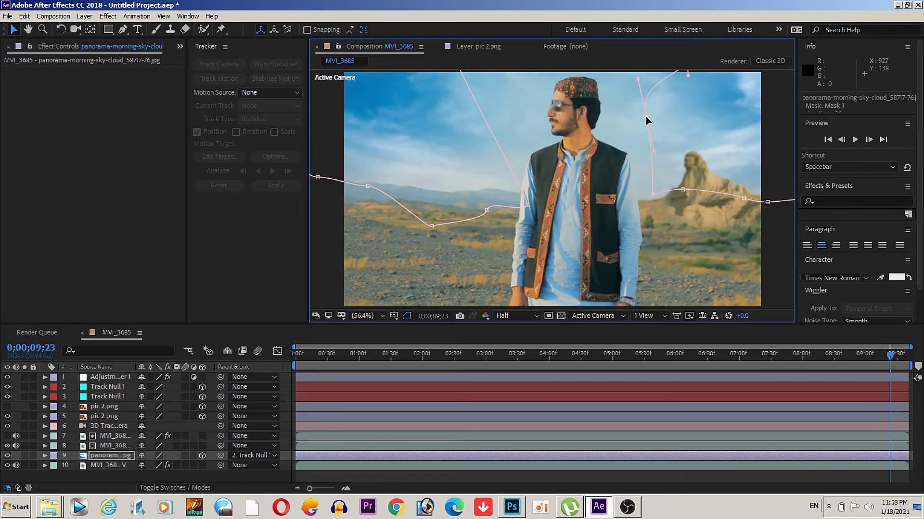
Step: Preview the composite from the start of the clip
{"action": "left_click", "coordinate": [294, 309]}
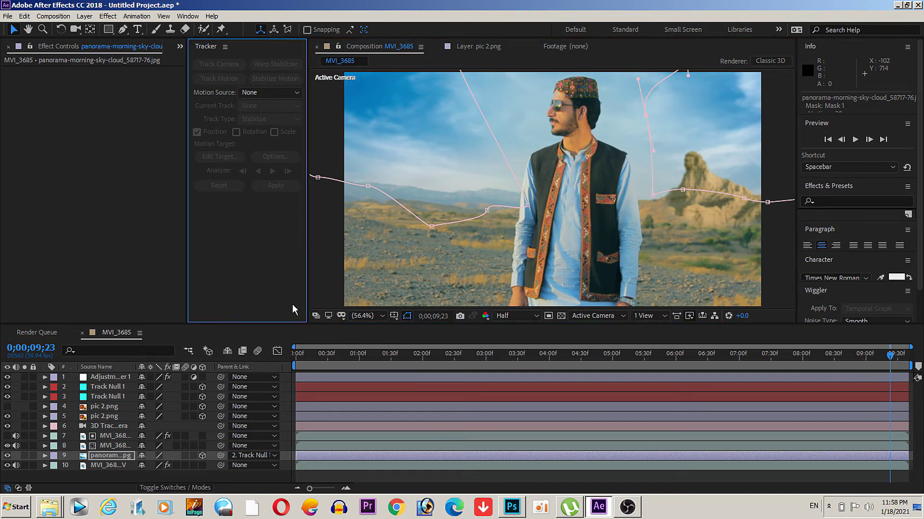
{"action": "left_click", "coordinate": [301, 359]}
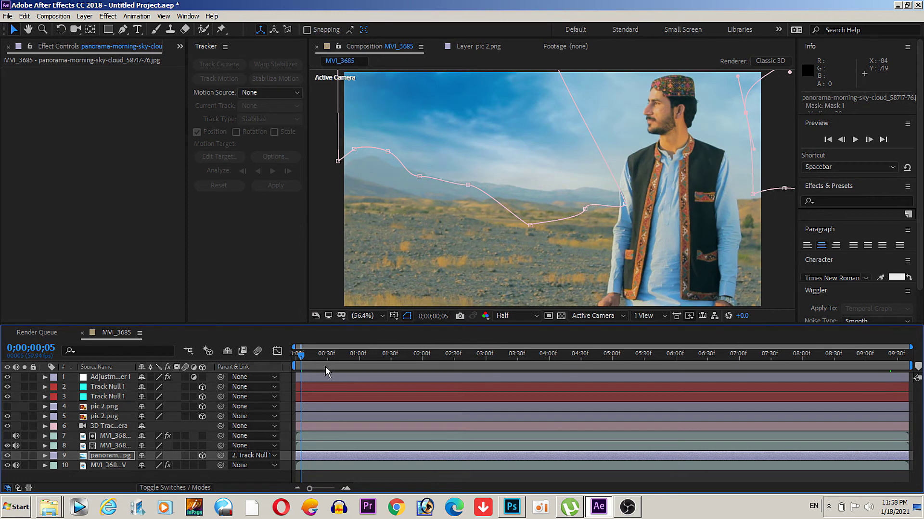
{"action": "key", "text": "space"}
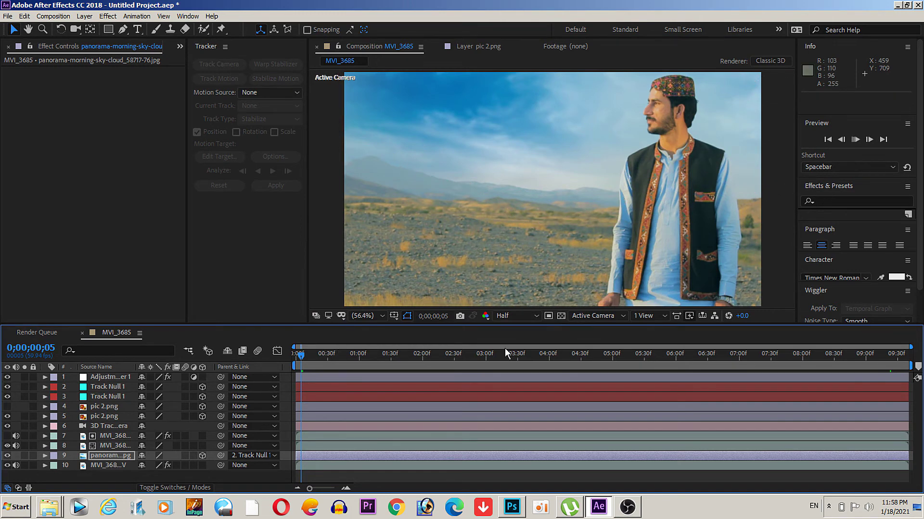
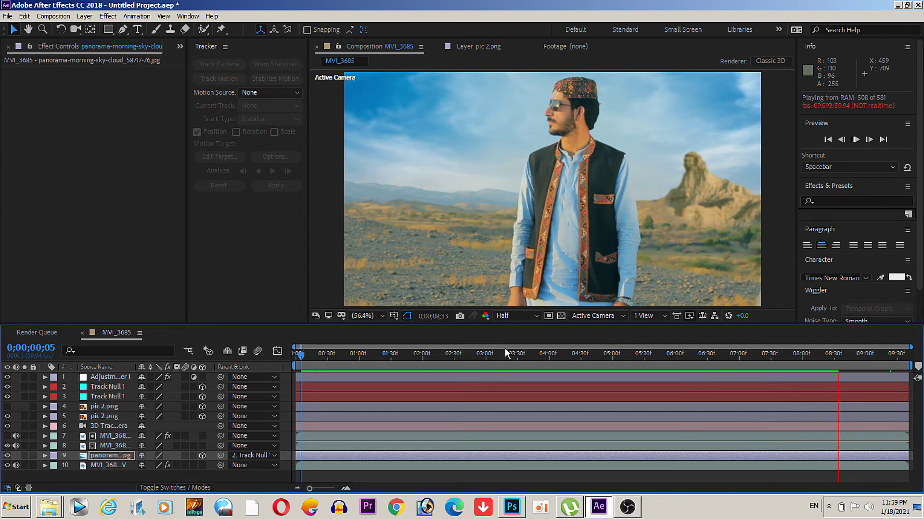
Step: Replay the composite preview from near the start of the timeline
{"action": "key", "text": "space"}
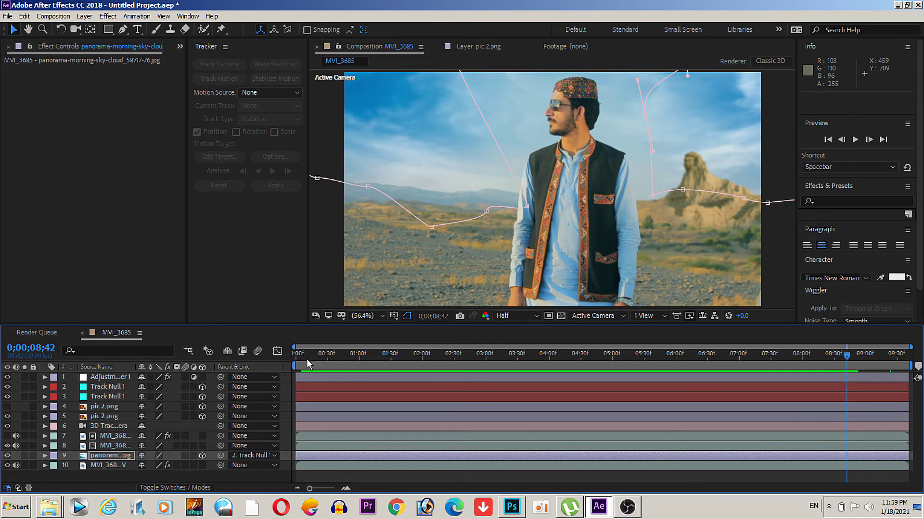
{"action": "left_click", "coordinate": [307, 358]}
{"action": "key", "text": "space"}
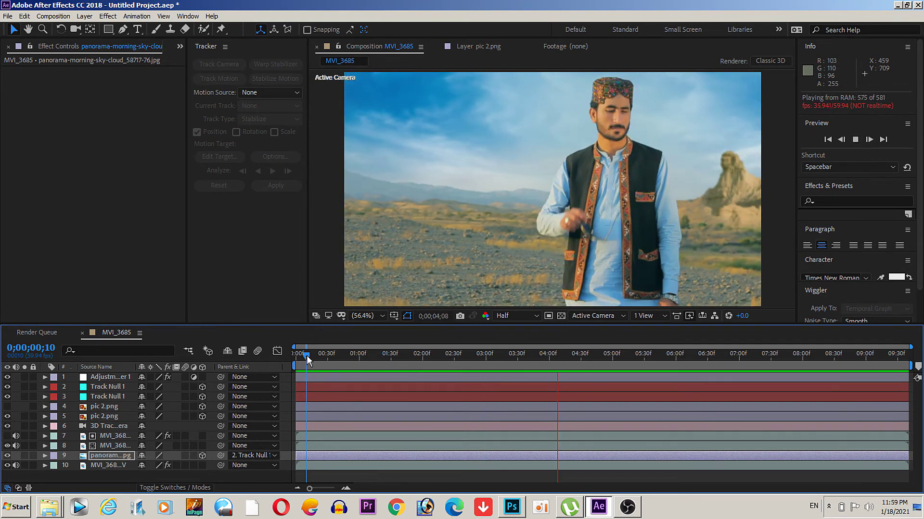
{"action": "key", "text": "space"}
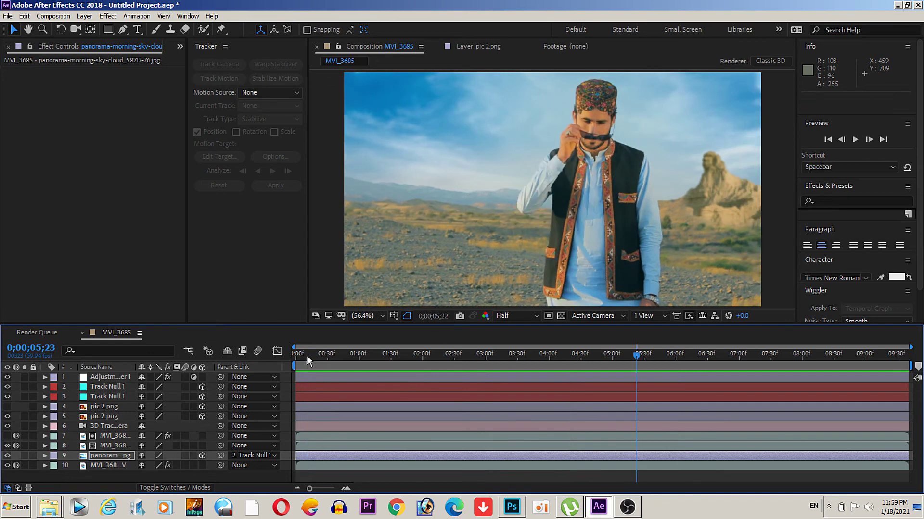
Step: Hide the sky, pic 2.png rock and adjustment layers and preview the original footage
{"action": "left_click", "coordinate": [8, 456]}
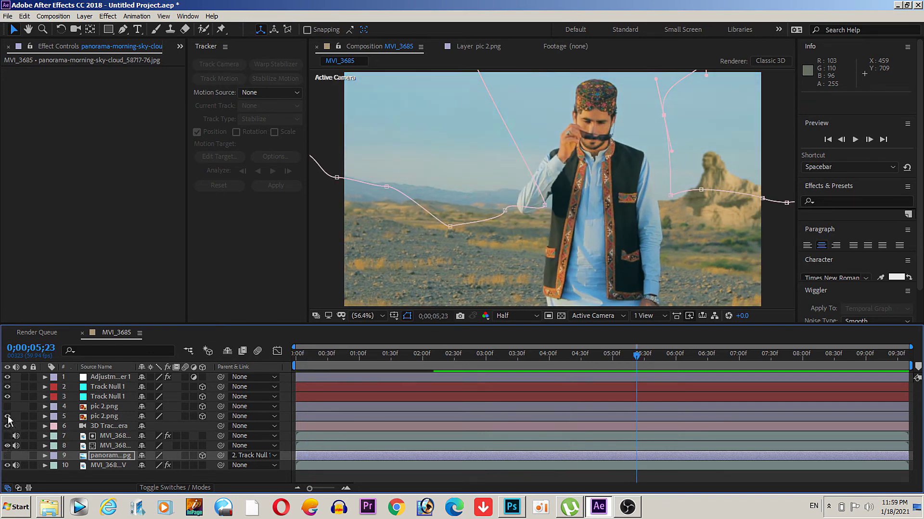
{"action": "left_click", "coordinate": [8, 416]}
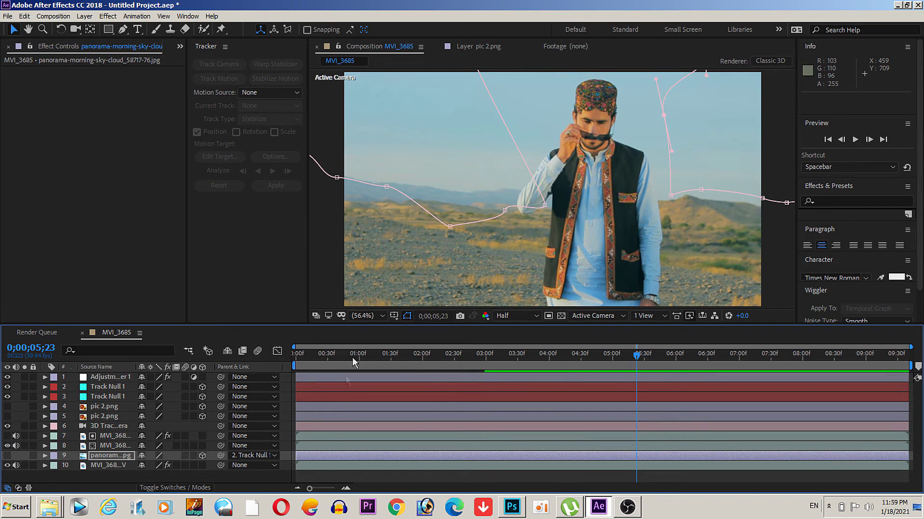
{"action": "left_click", "coordinate": [9, 378]}
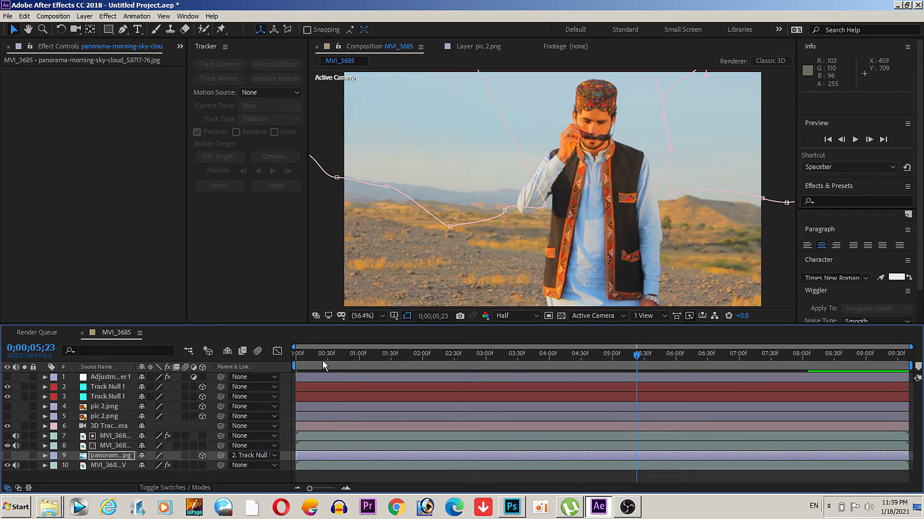
{"action": "left_click", "coordinate": [313, 354]}
{"action": "key", "text": "space"}
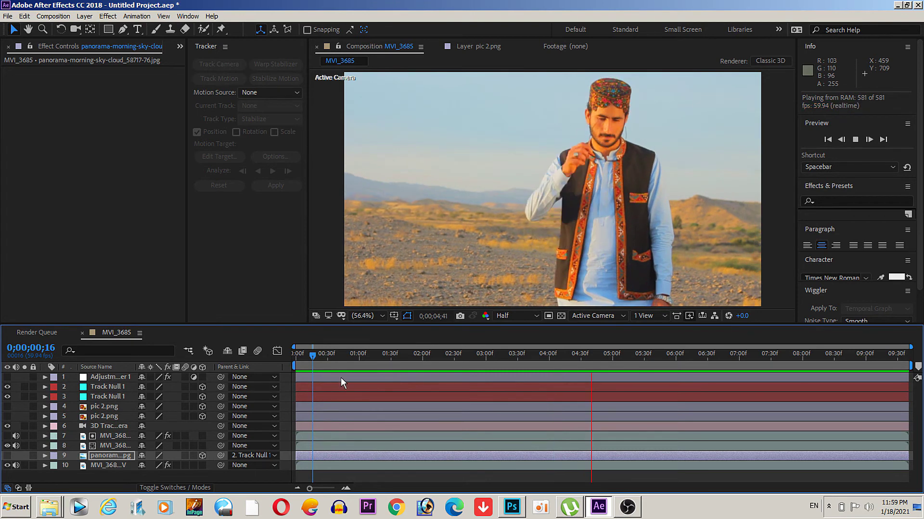
{"action": "key", "text": "space"}
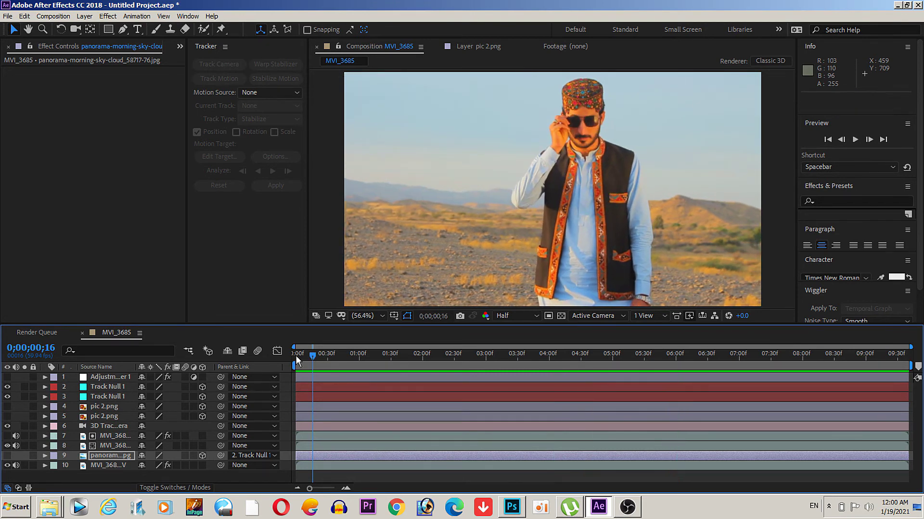
{"action": "left_click", "coordinate": [295, 356]}
{"action": "key", "text": "space"}
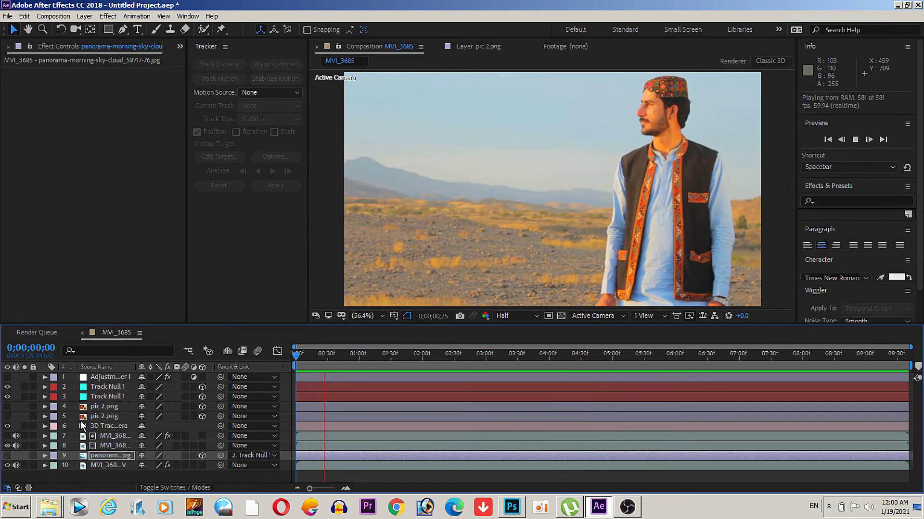
Step: Turn the adjustment layer, pic 2.png rock and panorama sky layers back on
{"action": "left_click", "coordinate": [7, 378]}
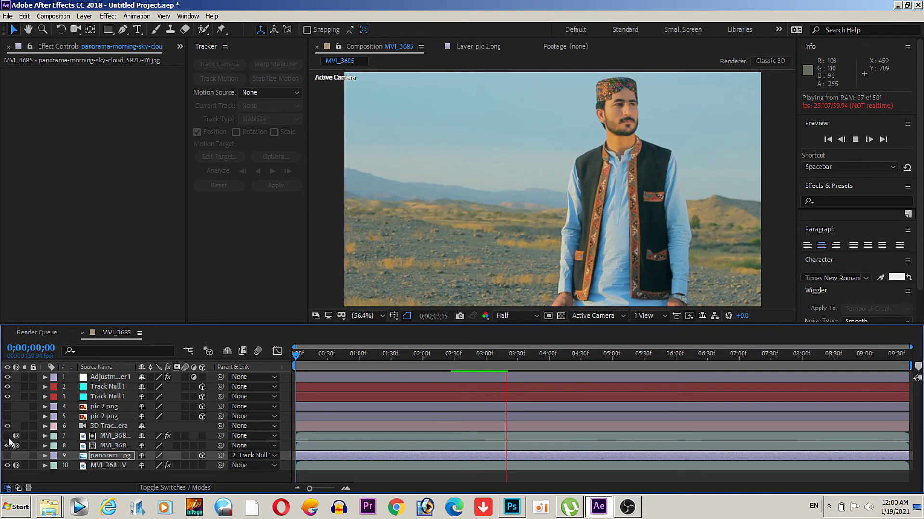
{"action": "left_click", "coordinate": [7, 417]}
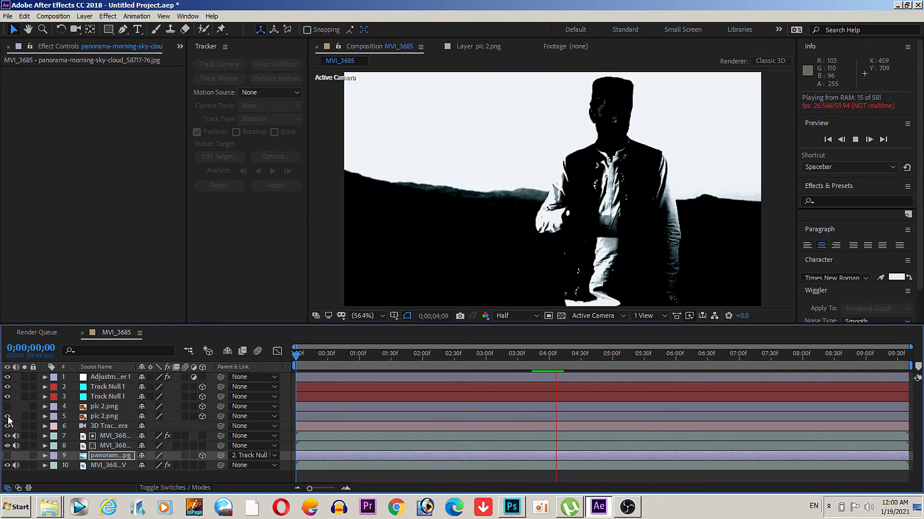
{"action": "left_click", "coordinate": [7, 456]}
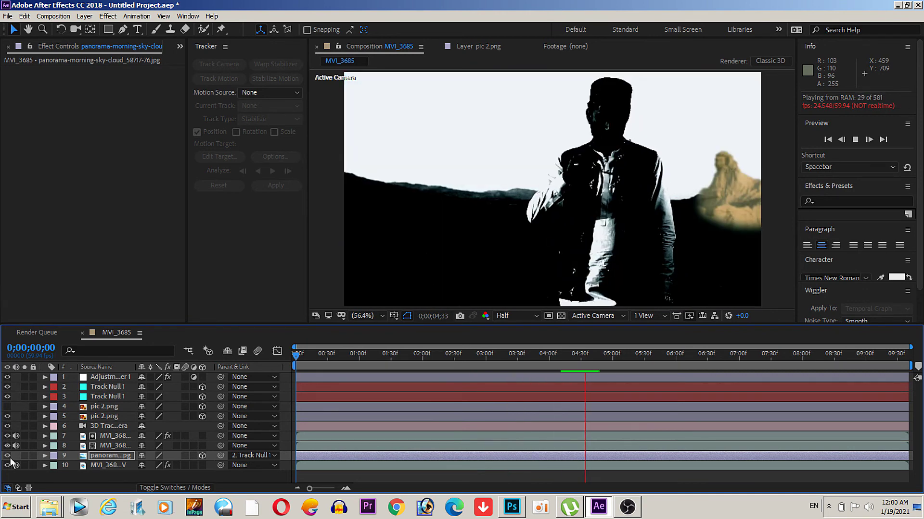
{"action": "left_click", "coordinate": [7, 436]}
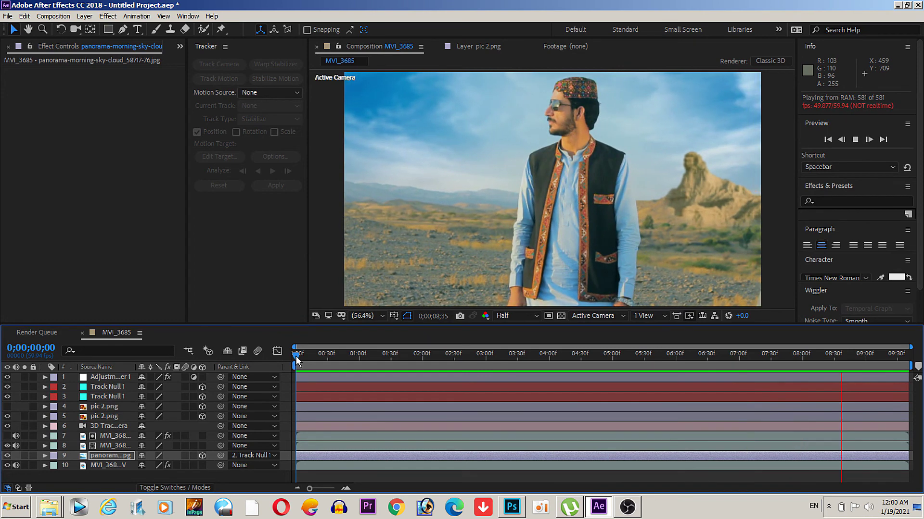
Step: Stop the preview and add the MVI_3685 composition to the Render Queue
{"action": "key", "text": "space"}
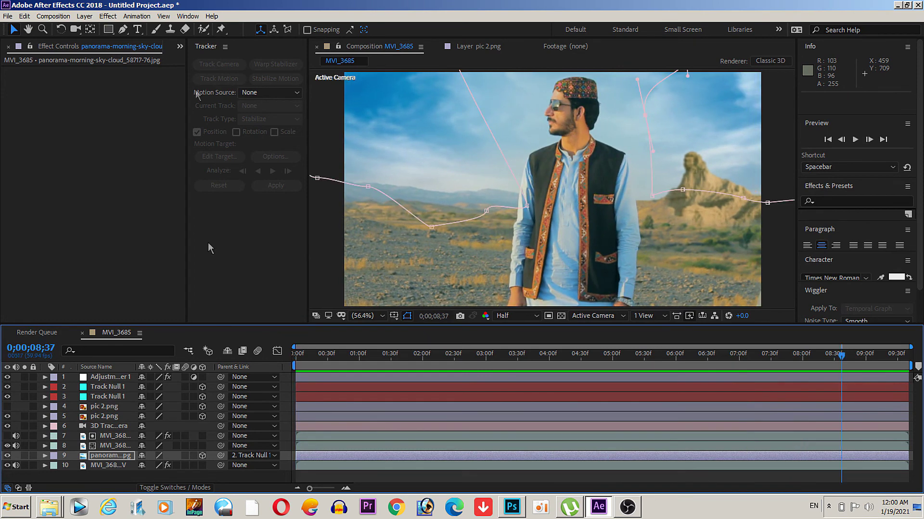
{"action": "left_click", "coordinate": [57, 18]}
{"action": "left_click", "coordinate": [87, 100]}
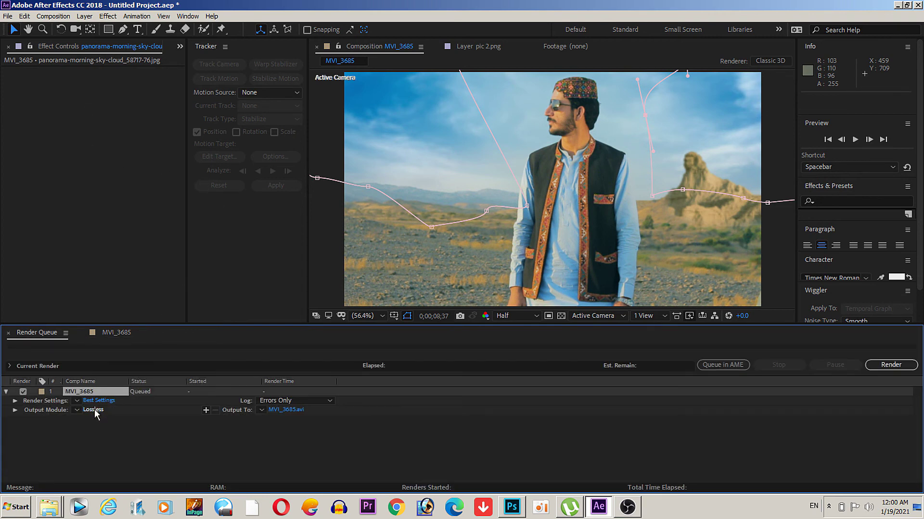
Step: Set the output module to QuickTime, resized to the HDV 1080 25 preset (1440×1080)
{"action": "left_click", "coordinate": [94, 409]}
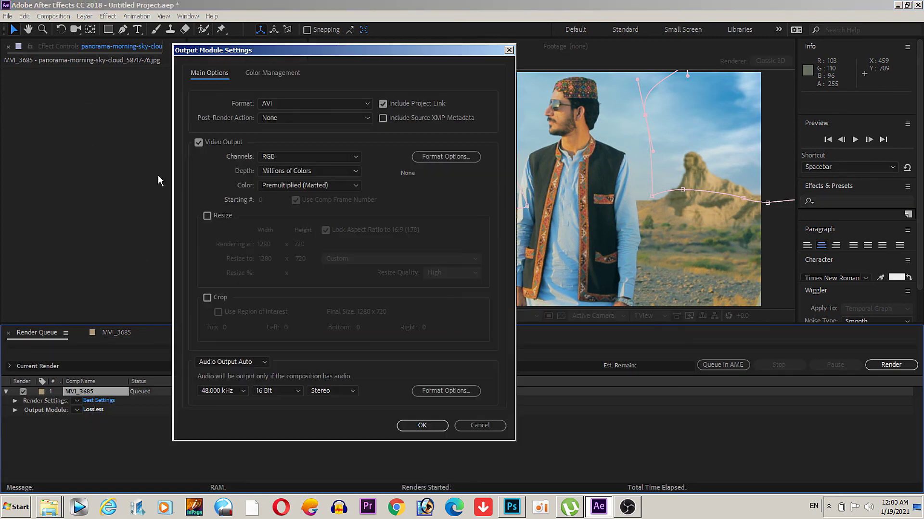
{"action": "left_click", "coordinate": [312, 104]}
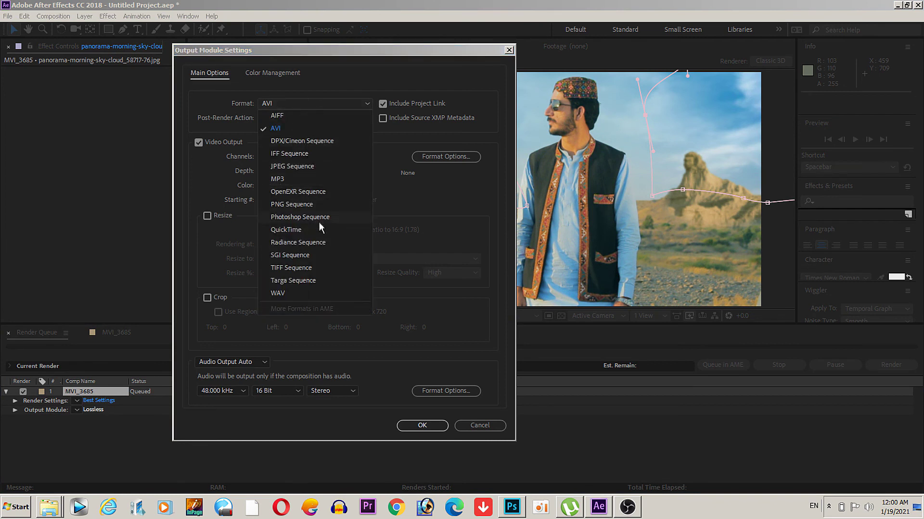
{"action": "left_click", "coordinate": [260, 229]}
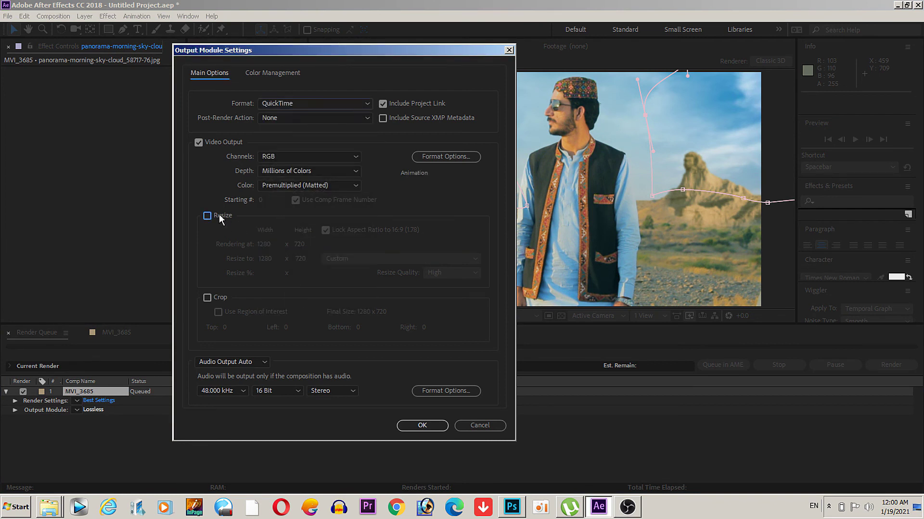
{"action": "left_click", "coordinate": [218, 215]}
{"action": "left_click", "coordinate": [357, 263]}
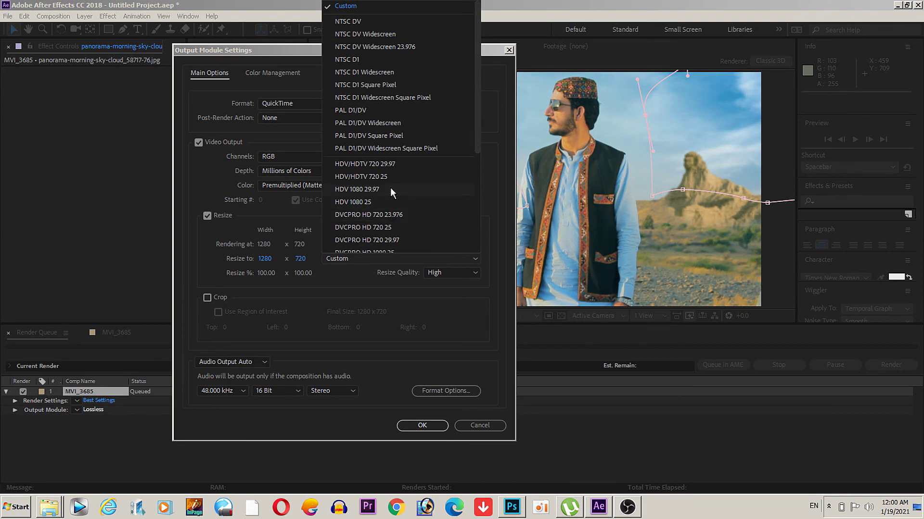
{"action": "left_click", "coordinate": [387, 203]}
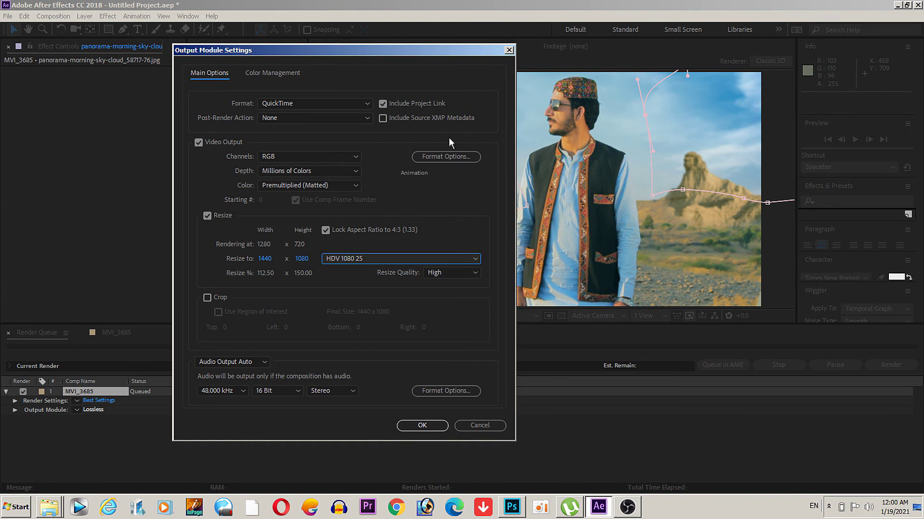
Step: Keep Animation as the QuickTime video codec and confirm the output settings
{"action": "left_click", "coordinate": [451, 155]}
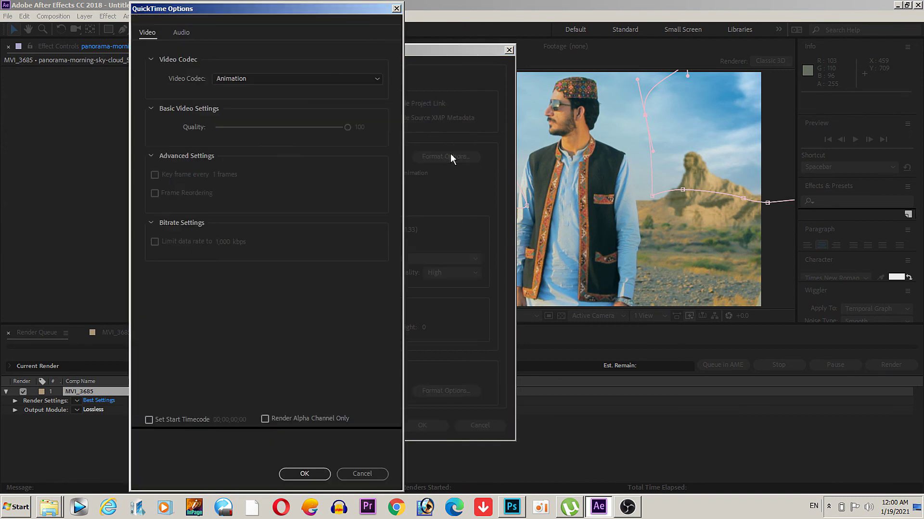
{"action": "left_click", "coordinate": [356, 80]}
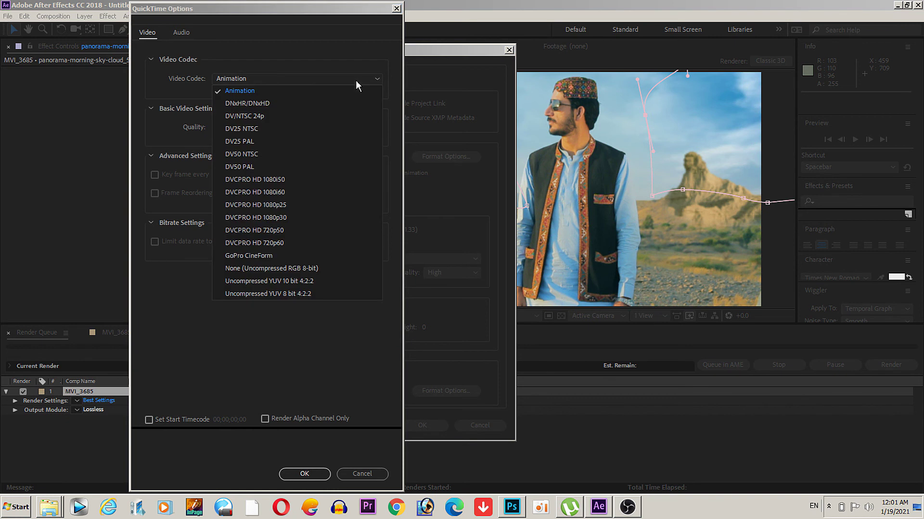
{"action": "left_click", "coordinate": [301, 95]}
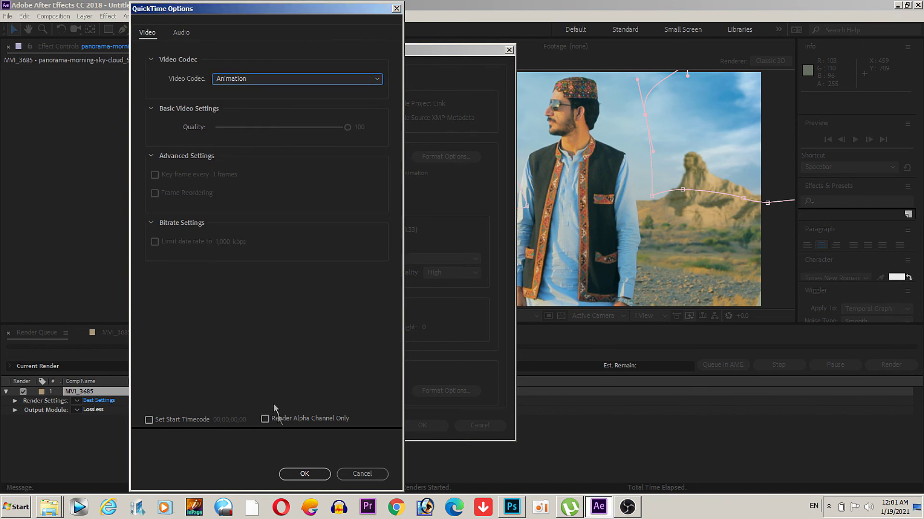
{"action": "left_click", "coordinate": [303, 474]}
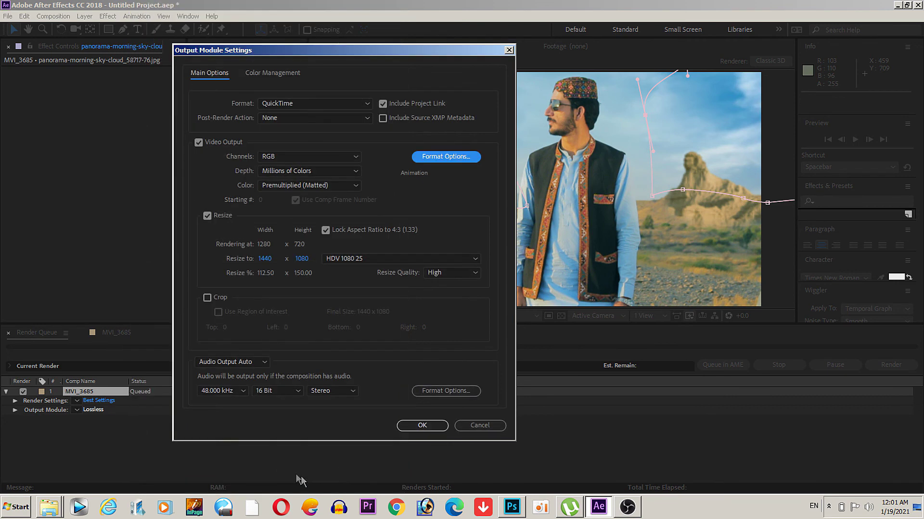
{"action": "left_click", "coordinate": [423, 425]}
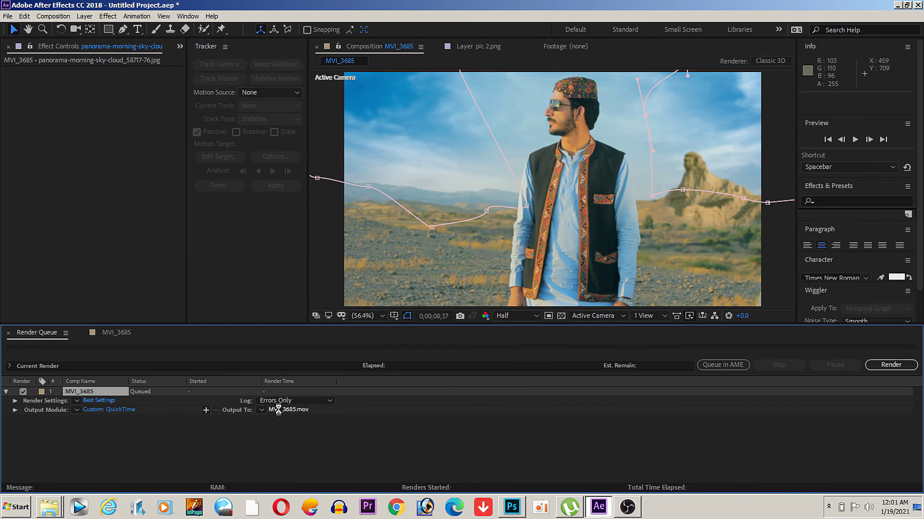
Step: Save the MVI_3685.mov output into the ytob folder on New Volume (G:)
{"action": "left_click", "coordinate": [278, 409]}
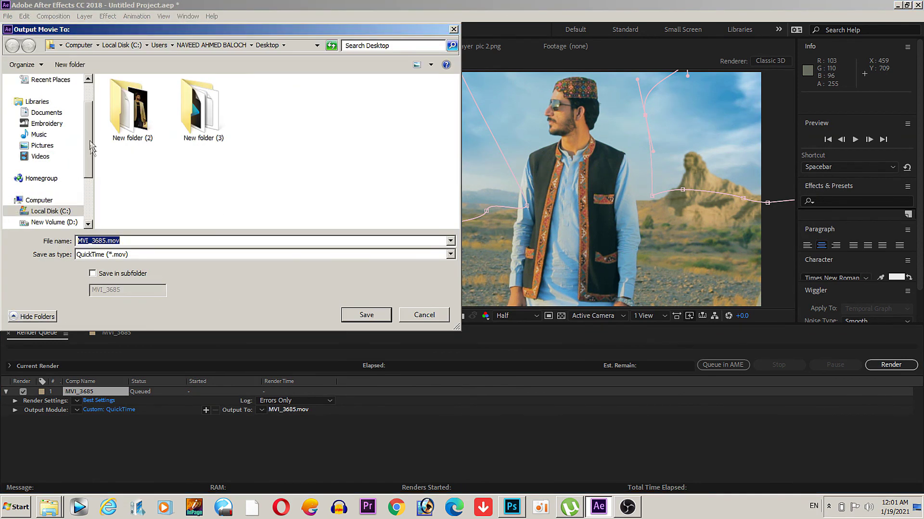
{"action": "scroll", "coordinate": [90, 144], "scroll_direction": "down", "scroll_amount": 3}
{"action": "left_click", "coordinate": [54, 178]}
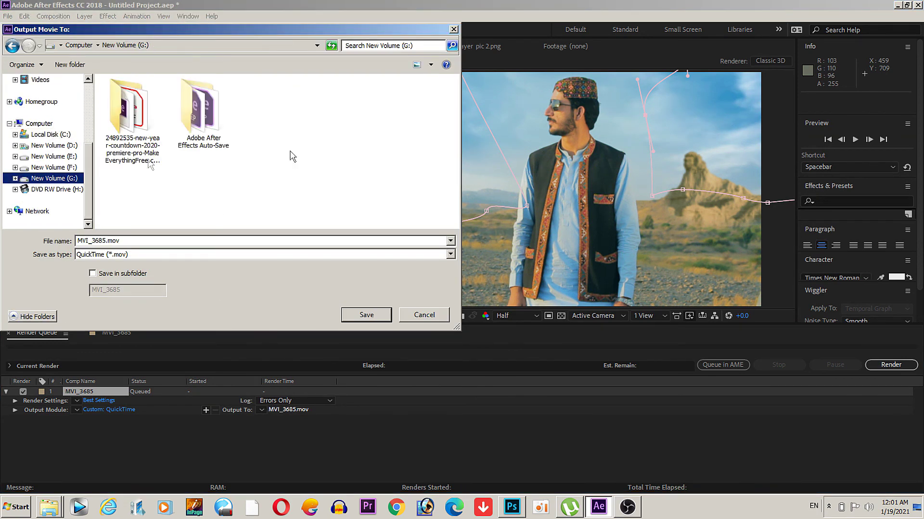
{"action": "left_click", "coordinate": [344, 210]}
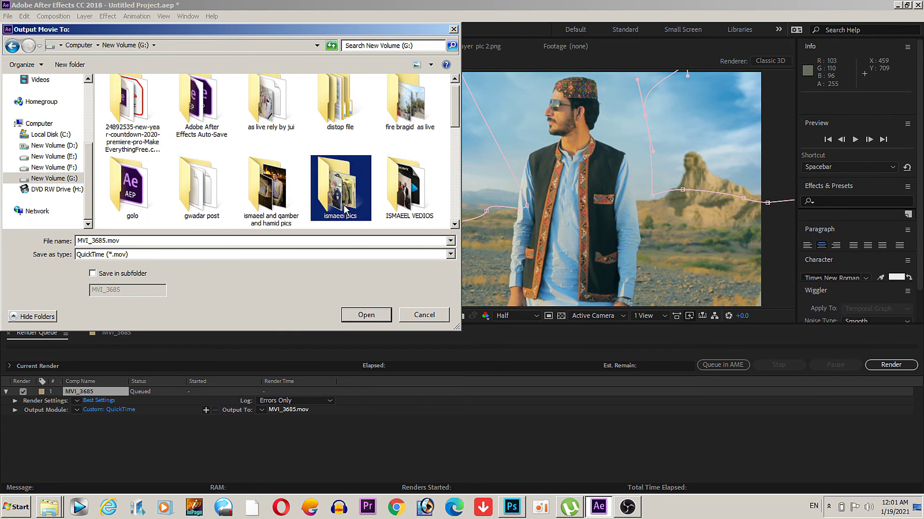
{"action": "key", "text": "End"}
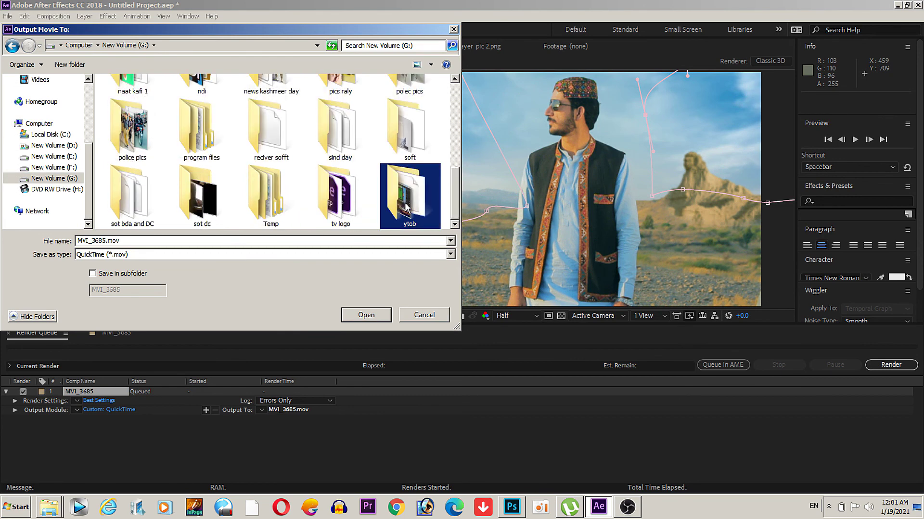
{"action": "double_click", "coordinate": [405, 208]}
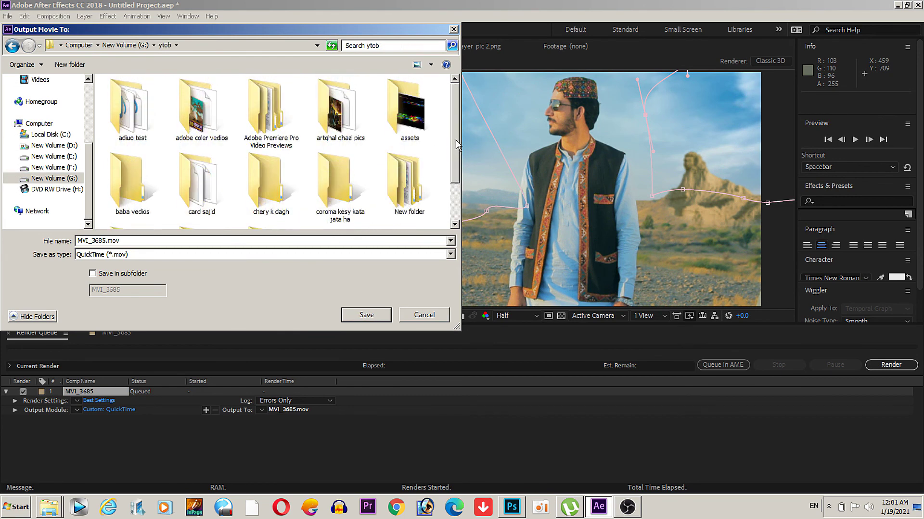
{"action": "left_click_drag", "start_coordinate": [455, 140], "coordinate": [457, 193]}
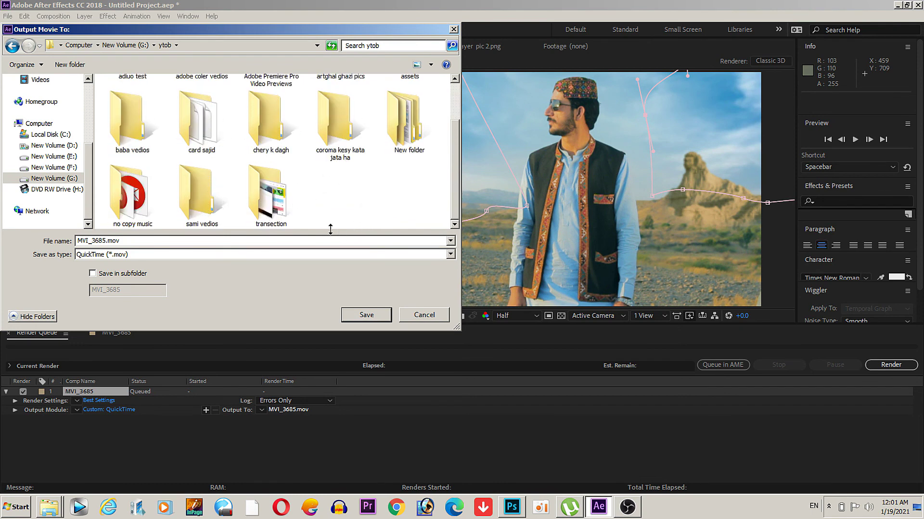
{"action": "left_click", "coordinate": [373, 318]}
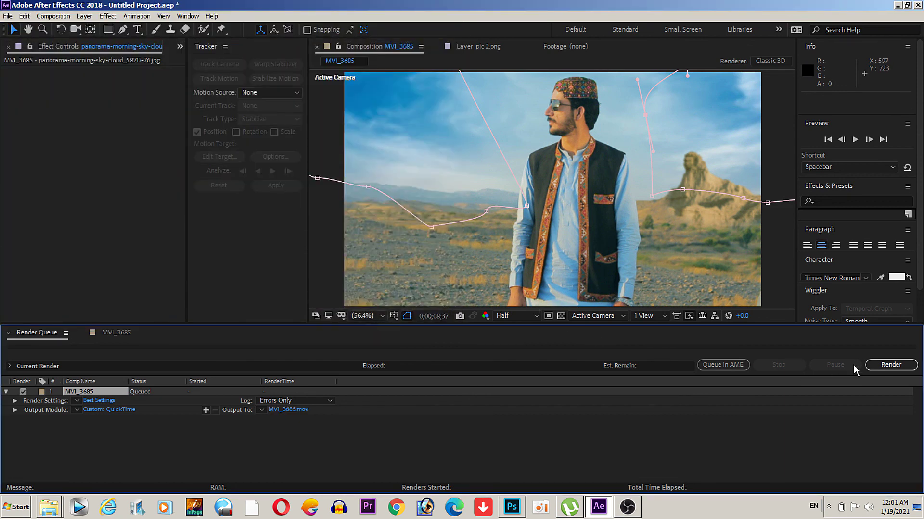
Step: Start rendering MVI_3685 from the Render Queue, then bring the OBS window forward
{"action": "left_click", "coordinate": [884, 366]}
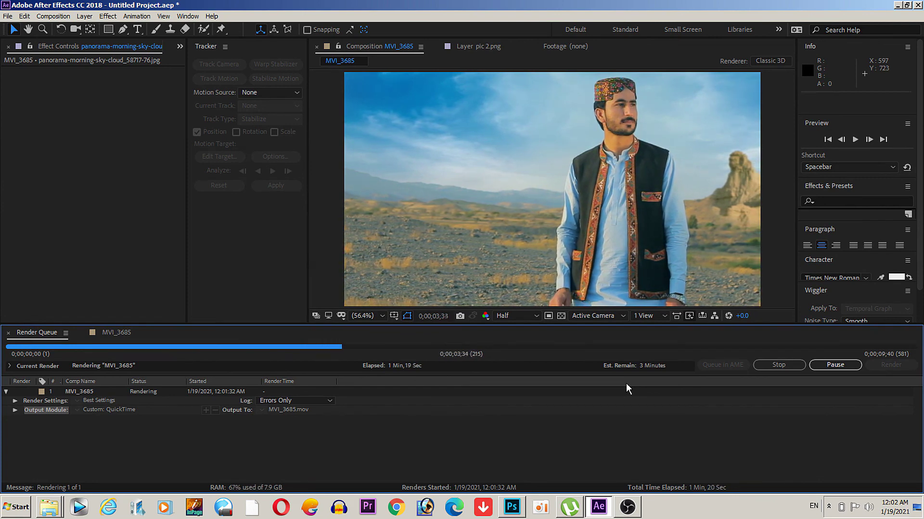
{"action": "key", "text": "alt+Tab"}
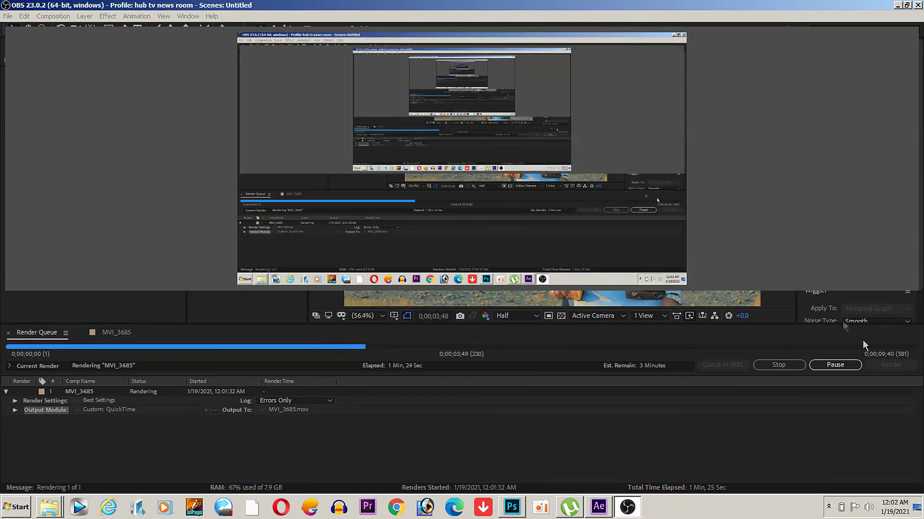